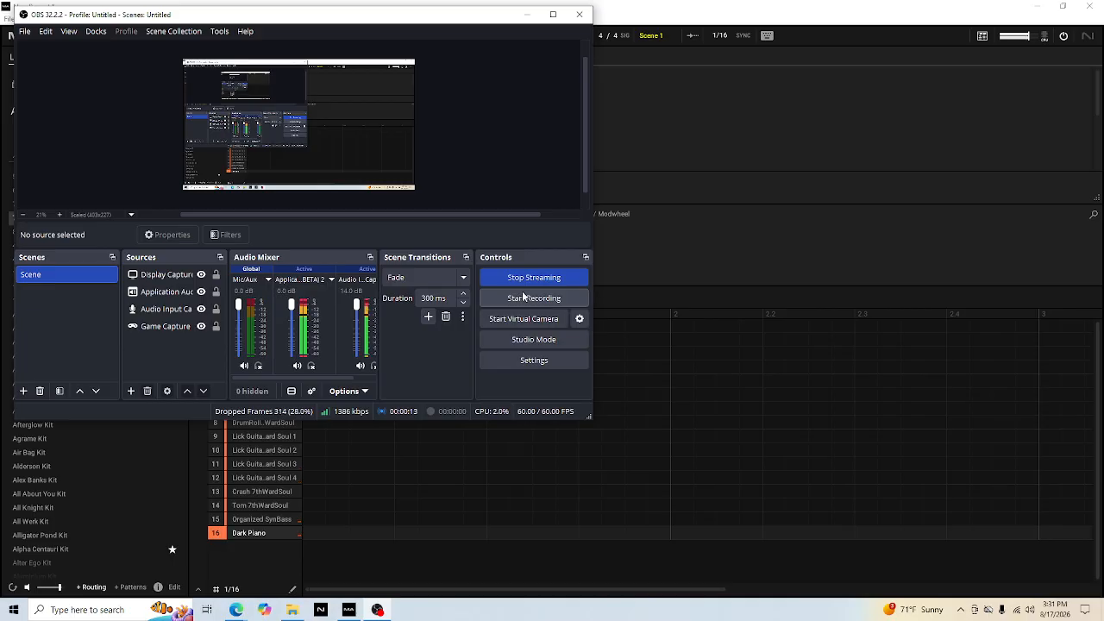
Switch to Maschine and record the guitar licks, Organized SynBass and Dark Piano into a pattern for the 7th Ward Soul Kit
click(666, 15)
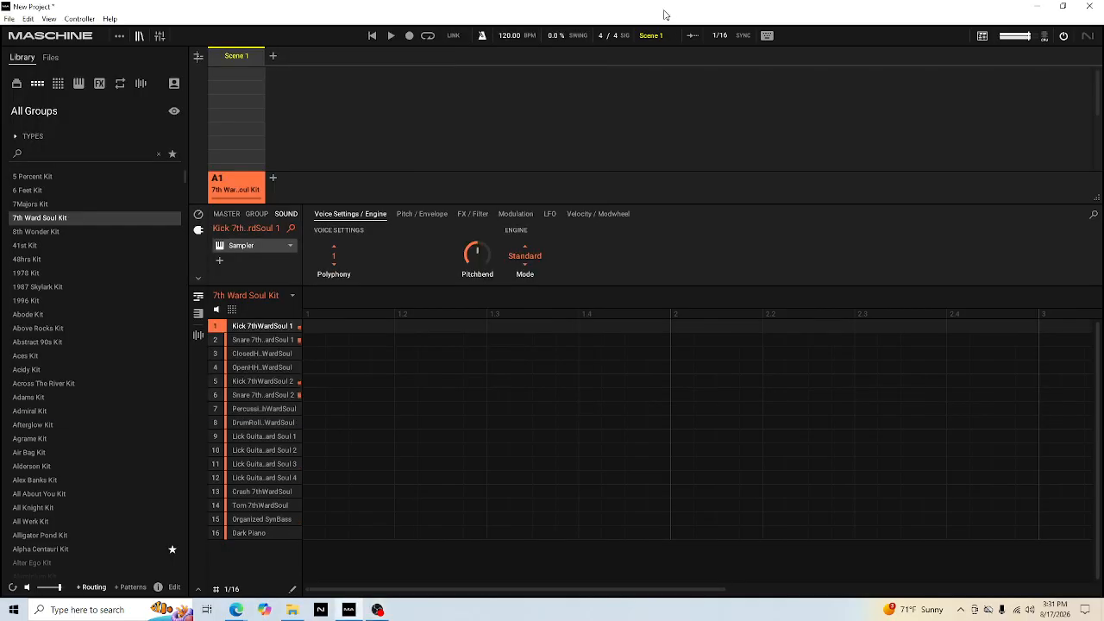
key(ctrl+space)
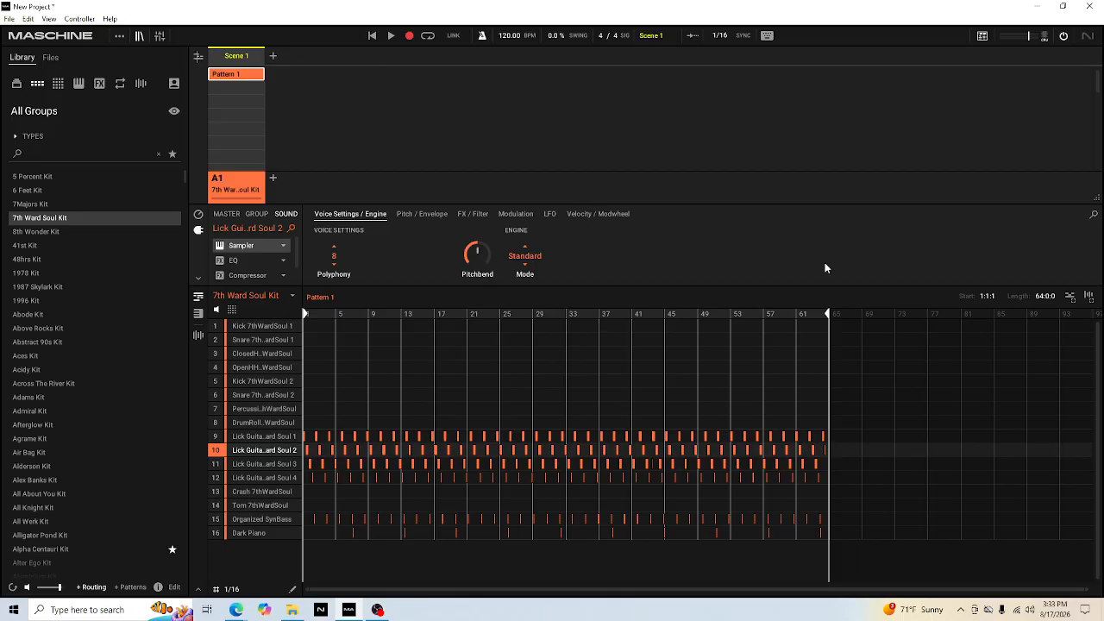
Set the length of Pattern 1 to 81:0:0 and play it from about bar 58
double_click(1039, 298)
key(Return)
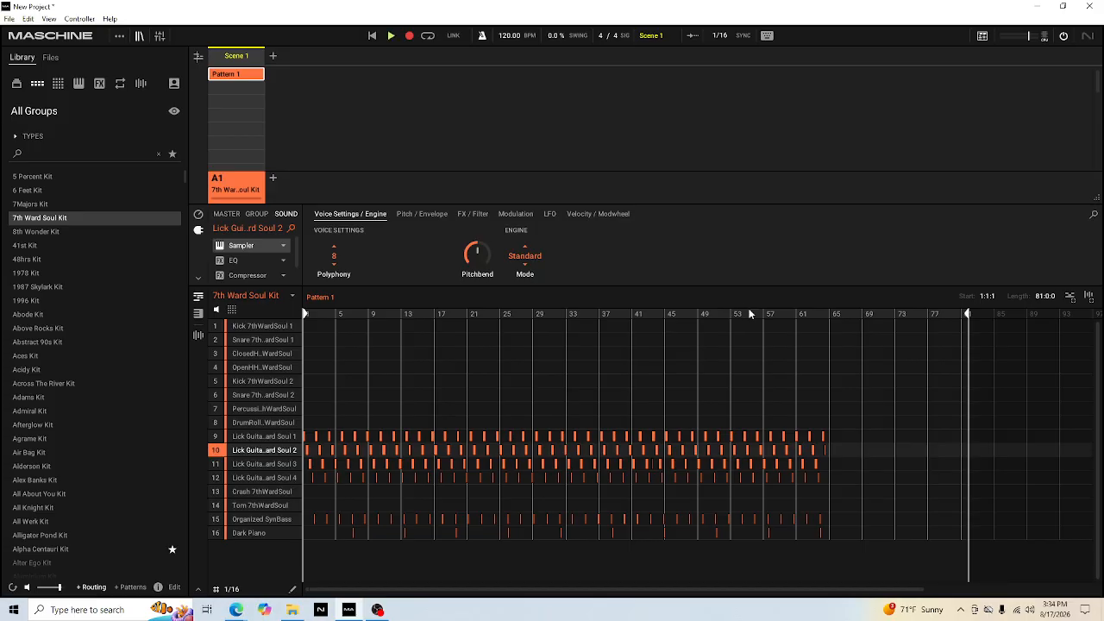
key(space)
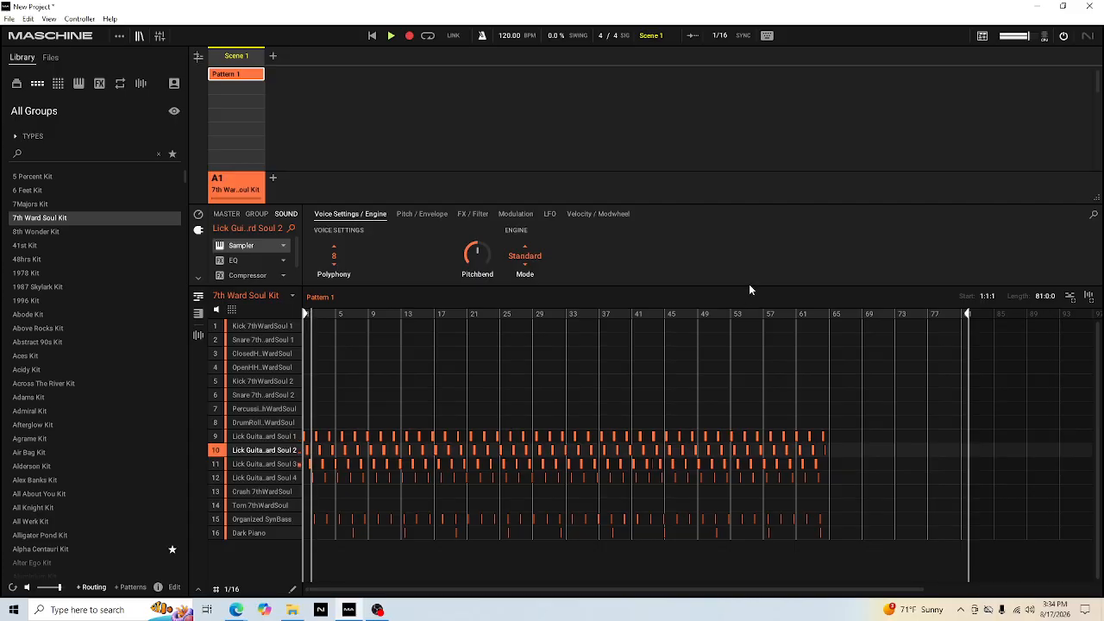
click(775, 314)
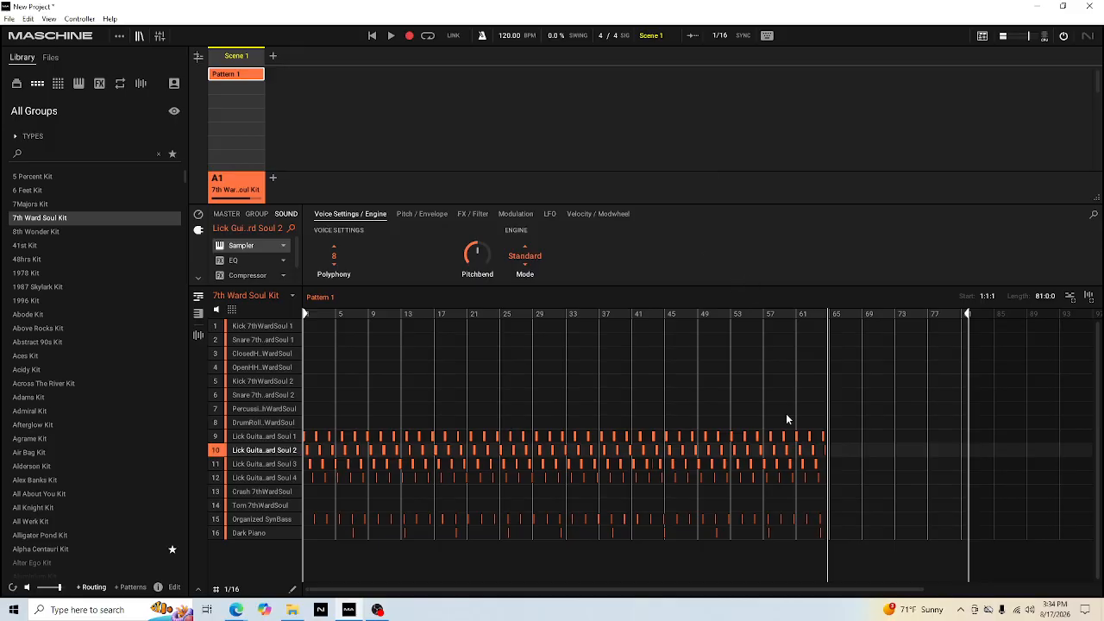
Delete the last notes of guitar licks 1 and 2 near bar 64, and move playback to about bar 59
drag(849, 410, 817, 474)
key(Delete)
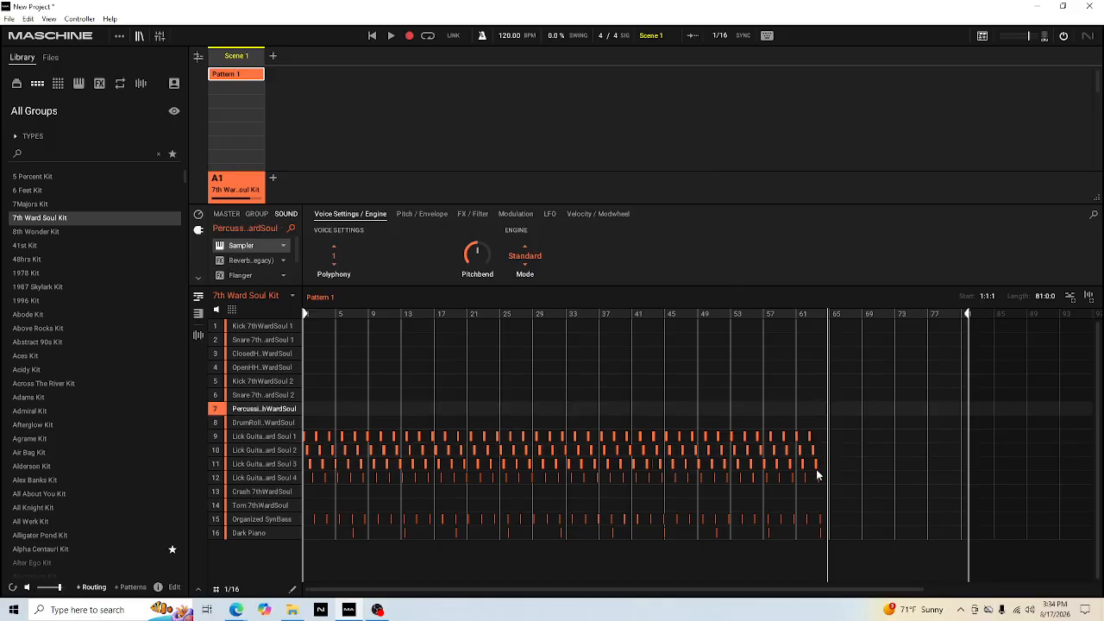
click(737, 315)
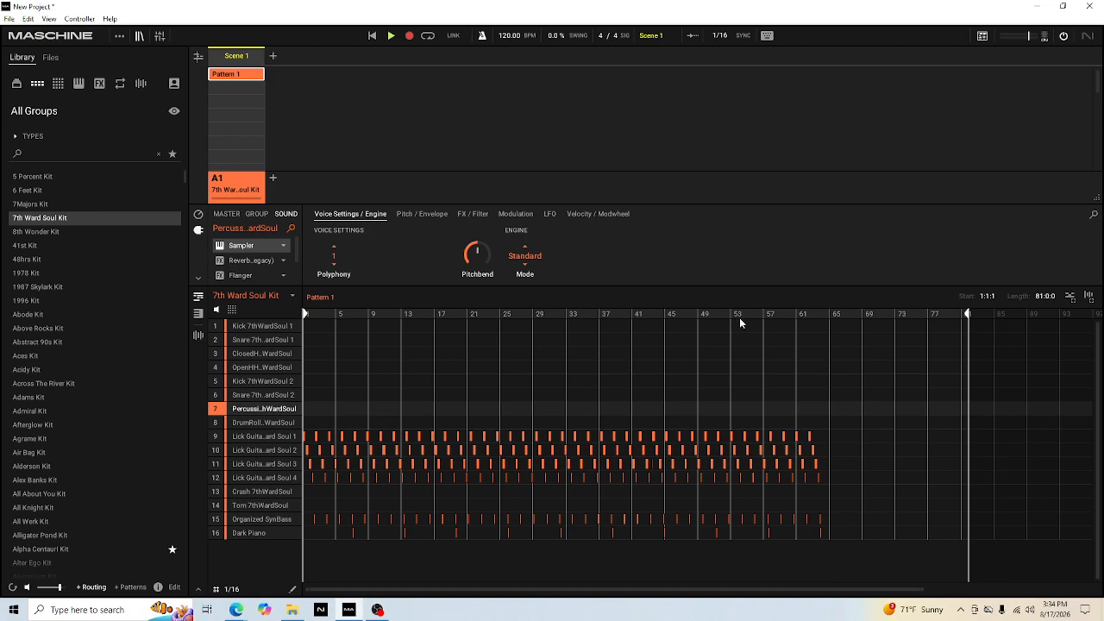
click(786, 314)
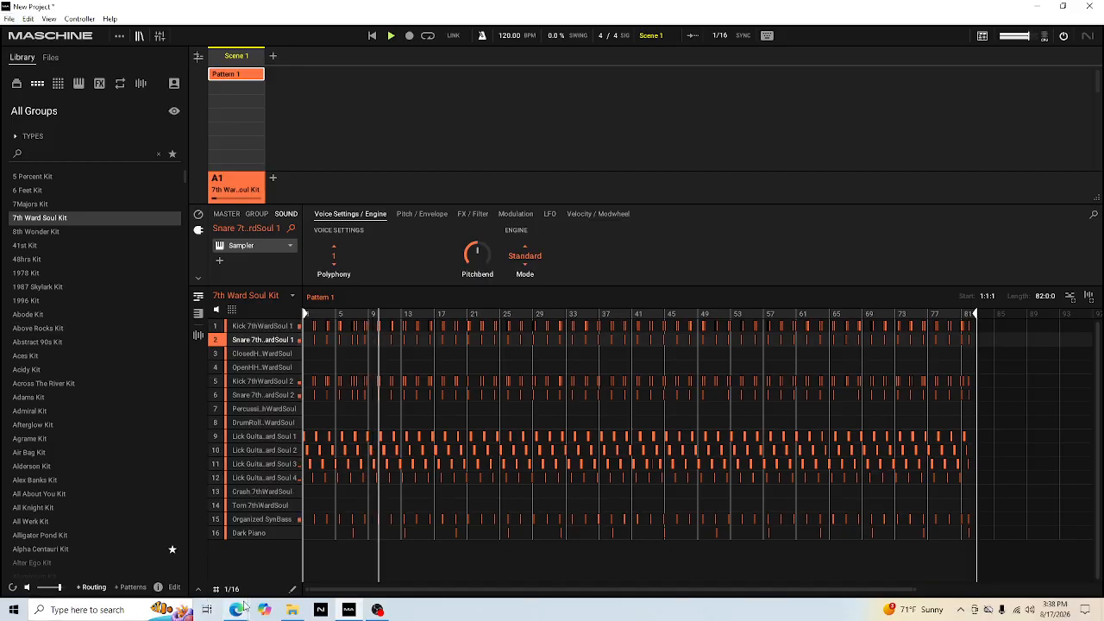
Switch to File Explorer and check the contents of subfolders 10, 8, 7 and 6 in the 8 14 2026 on stream folder
click(293, 610)
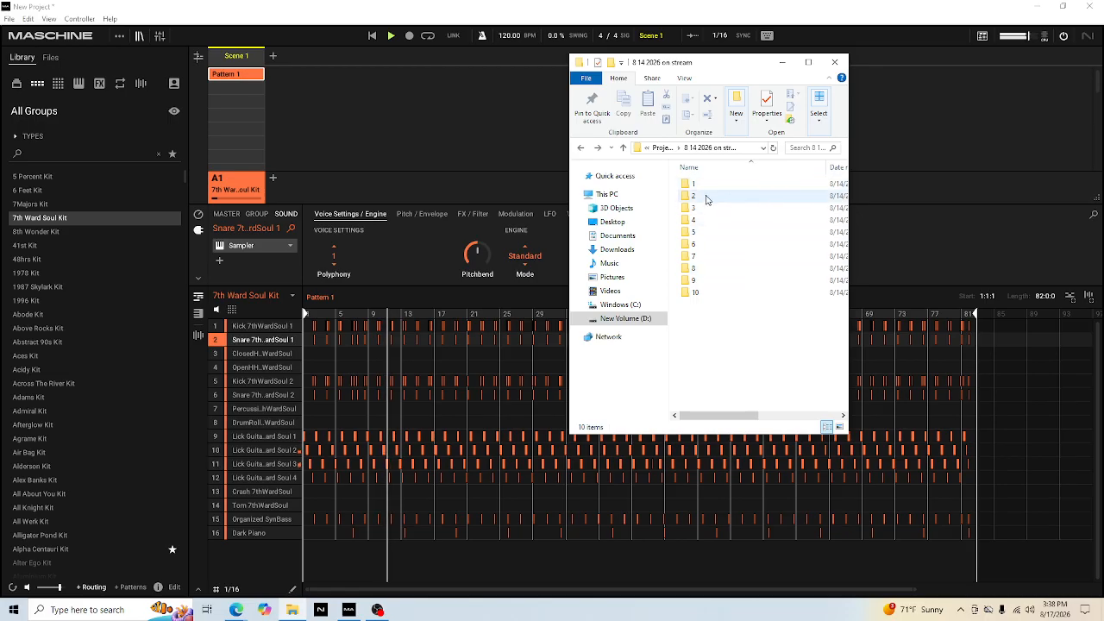
double_click(692, 292)
click(581, 147)
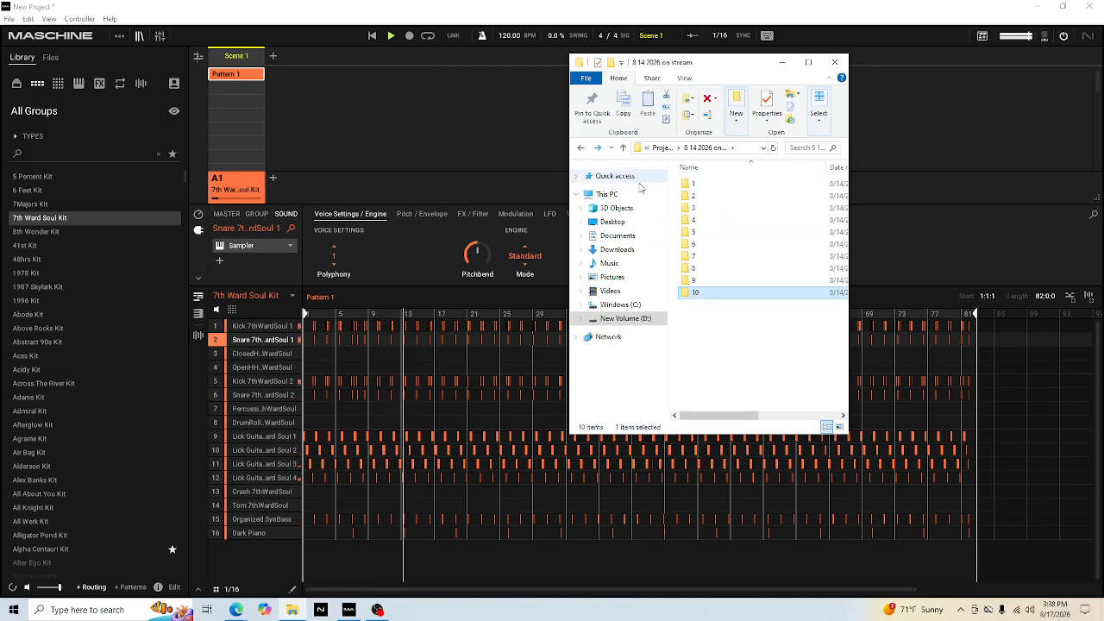
click(695, 282)
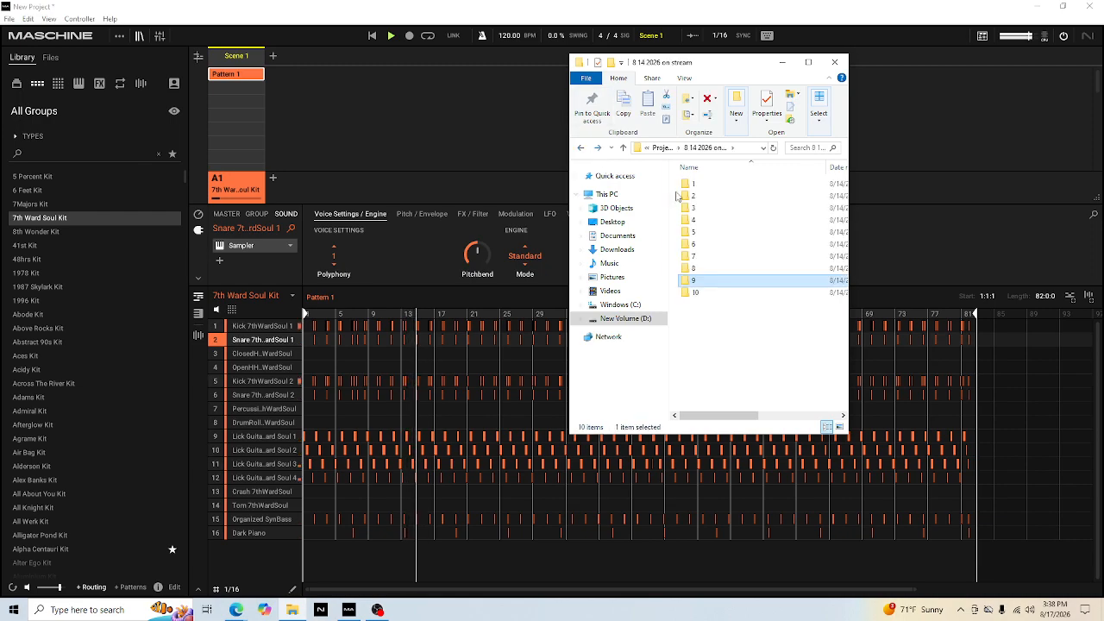
double_click(693, 269)
click(582, 149)
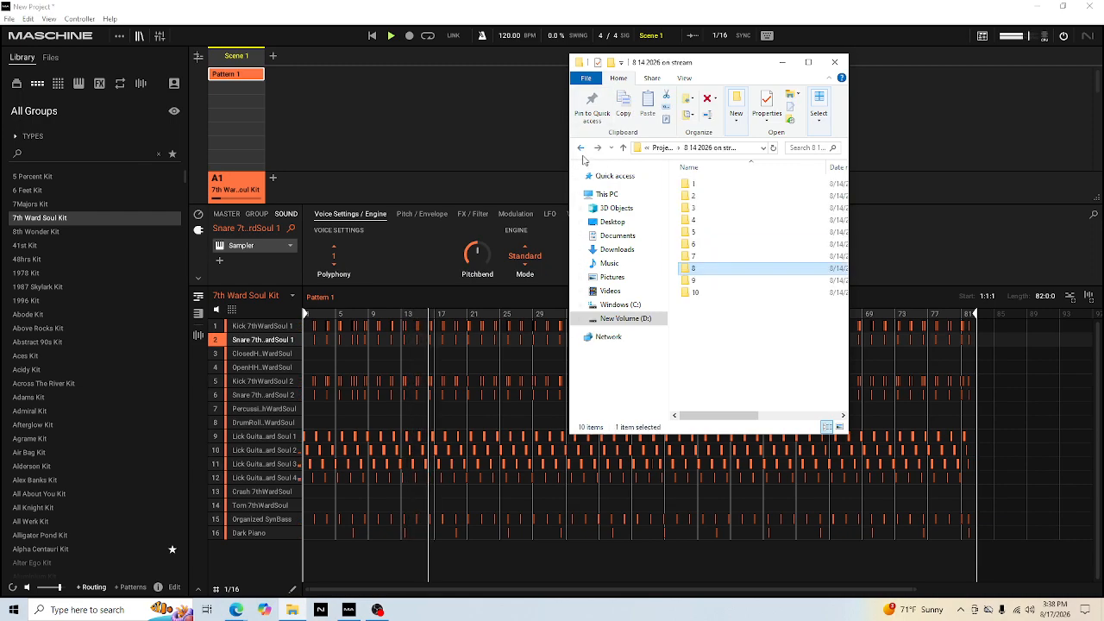
click(581, 149)
click(598, 149)
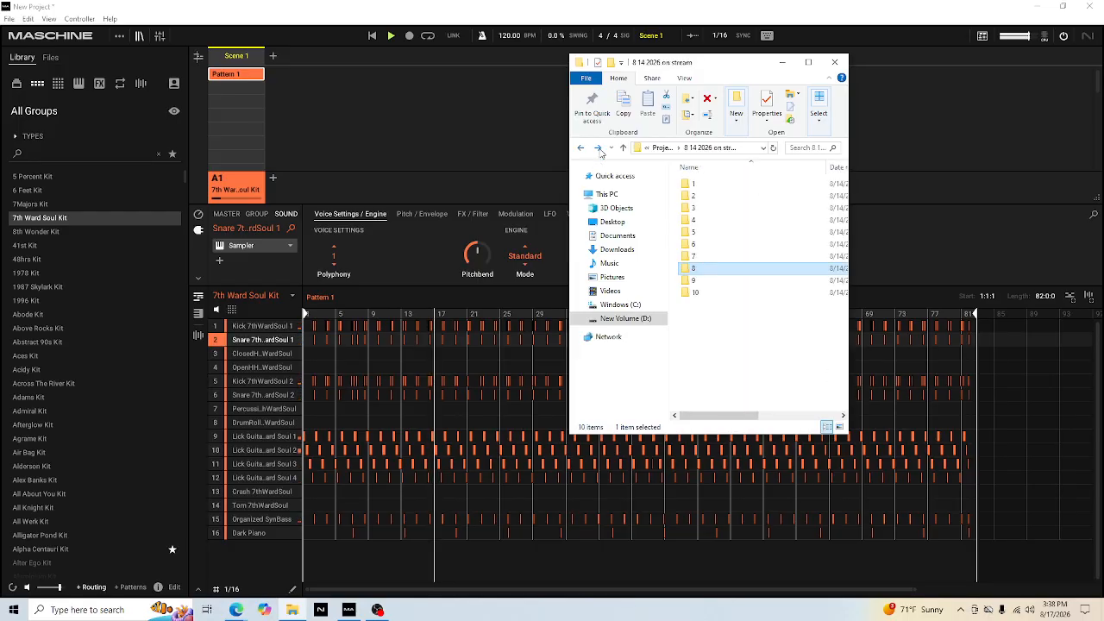
double_click(694, 257)
click(581, 149)
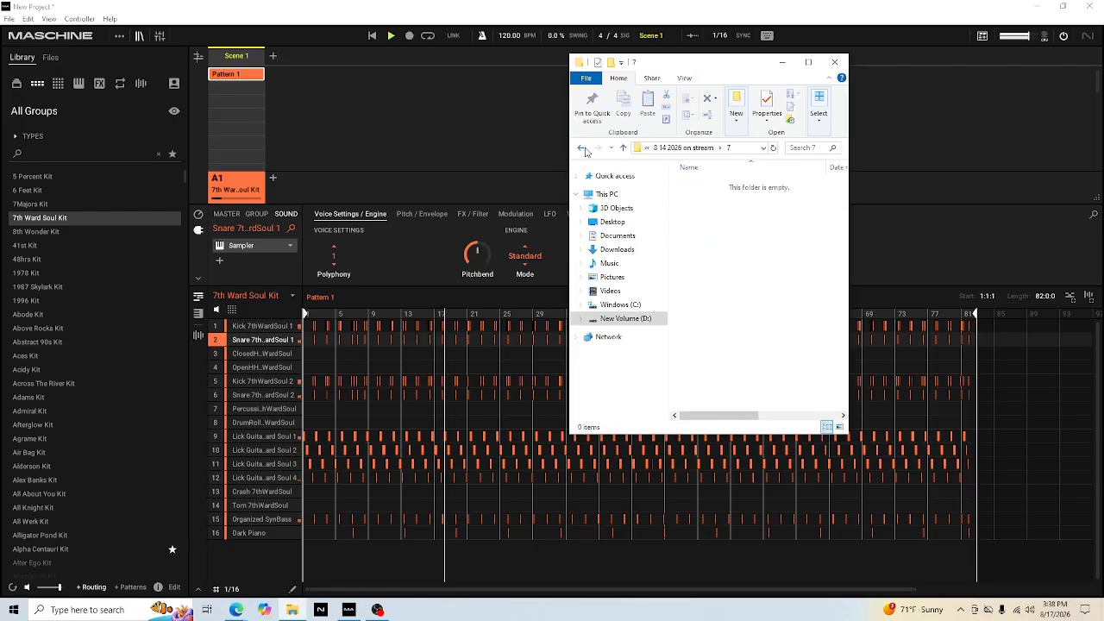
double_click(690, 245)
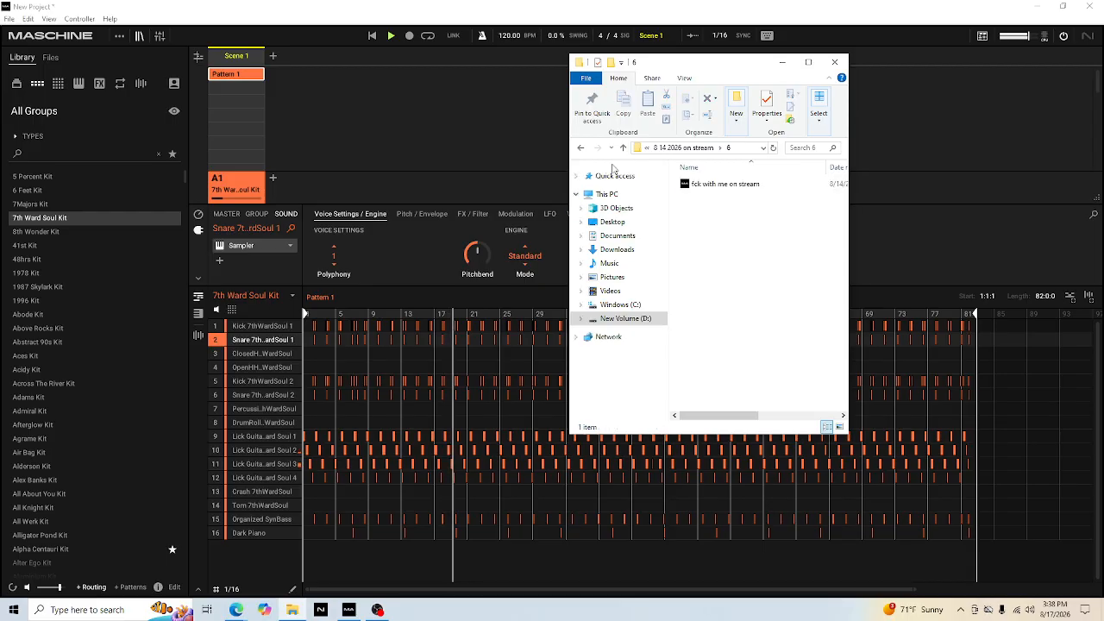
click(581, 148)
Delete subfolders 7 through 10 from the 8 14 2026 on stream folder
drag(707, 323, 690, 258)
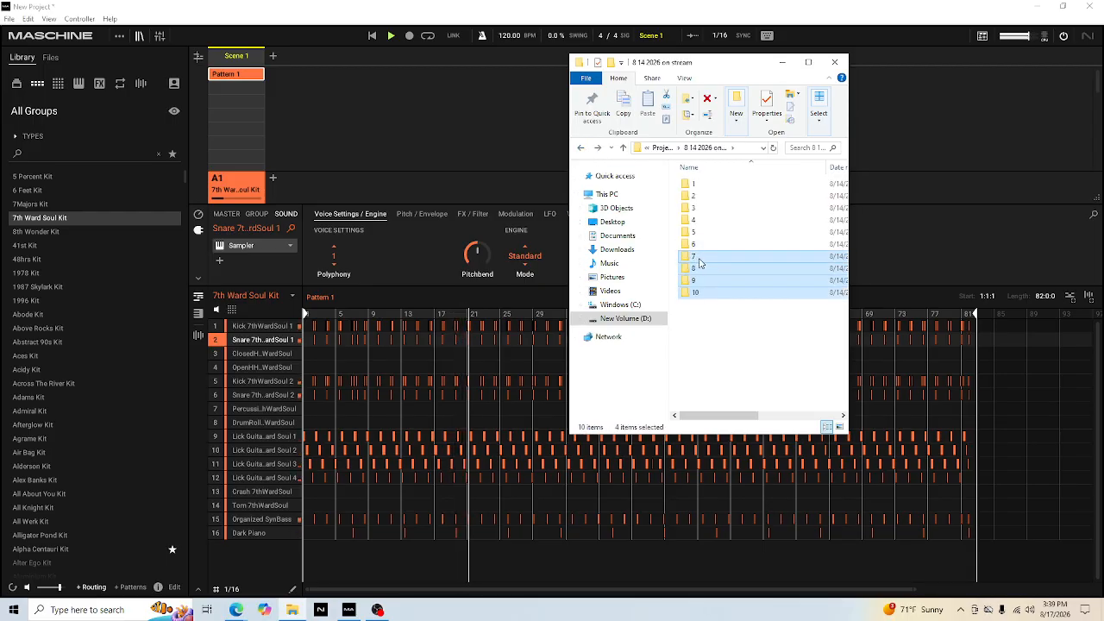
key(Delete)
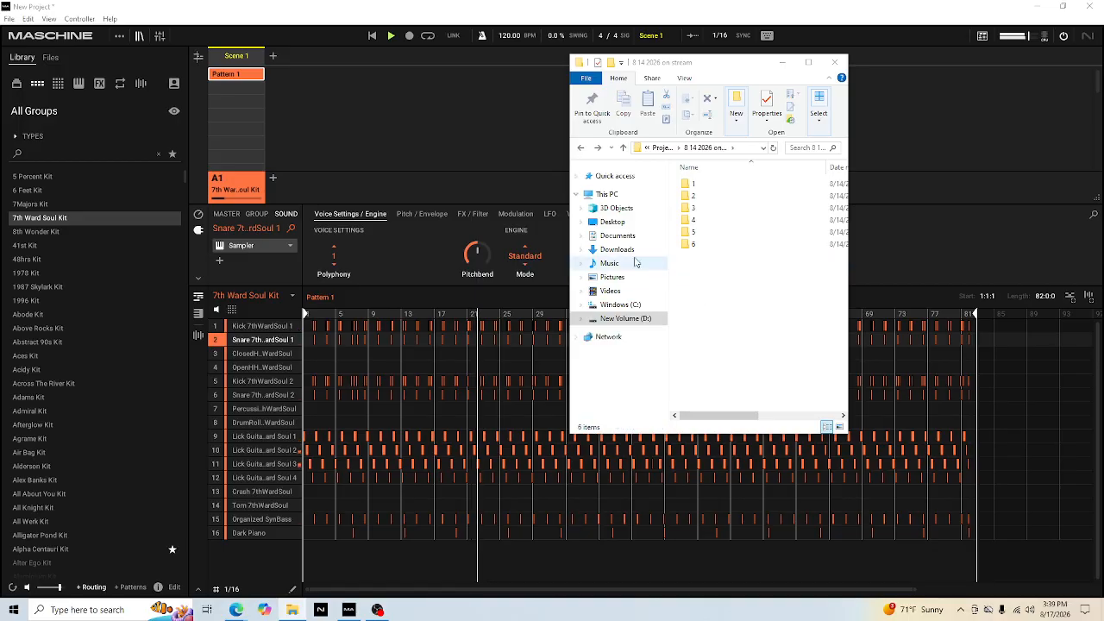
Create a folder named "8 17 2026 on stream" in Projects in works set 2 and open it
click(582, 148)
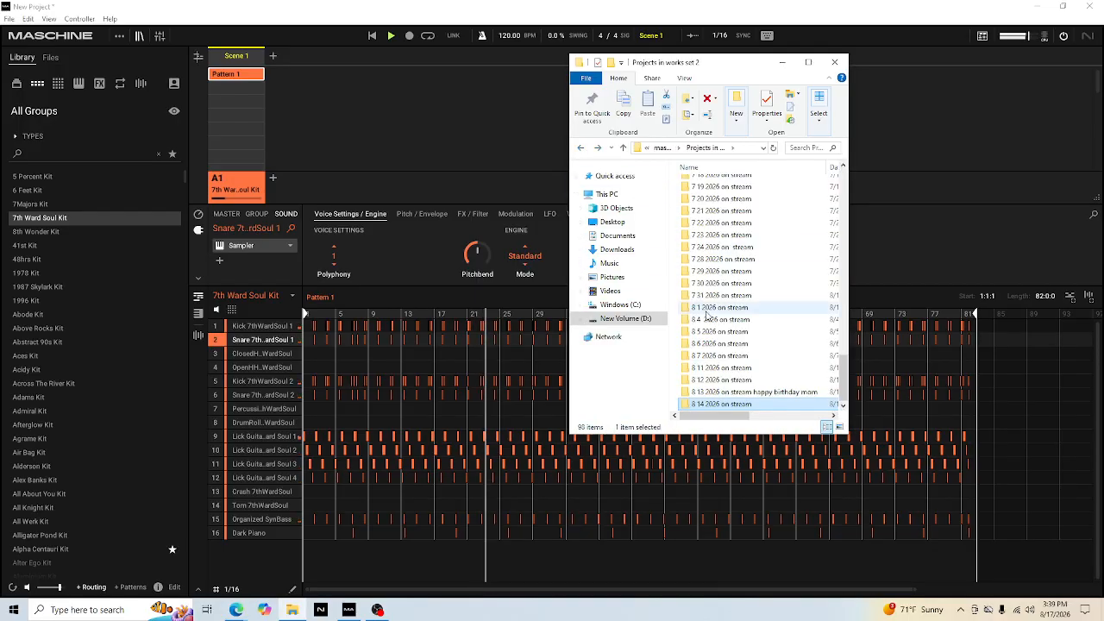
right_click(678, 355)
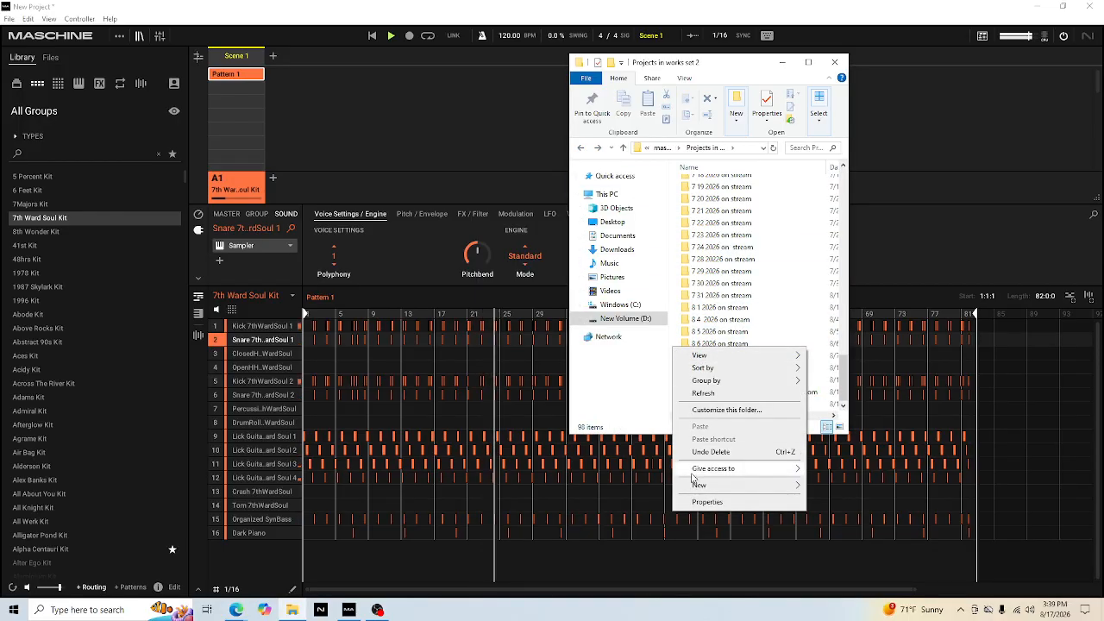
mouse_move(733, 485)
click(821, 487)
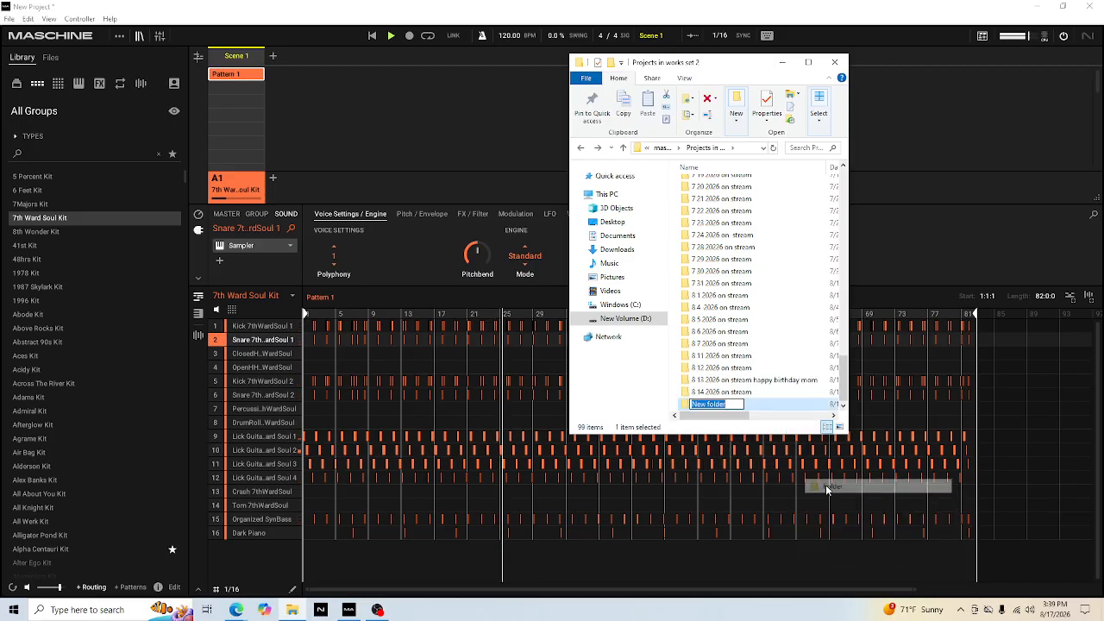
text(8 17)
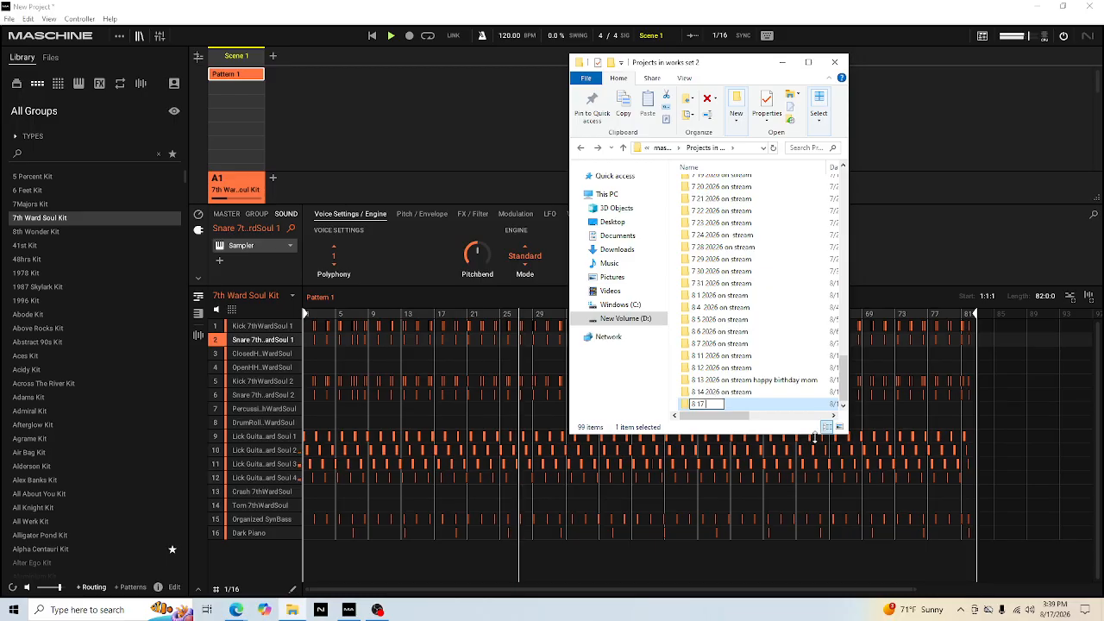
text(202)
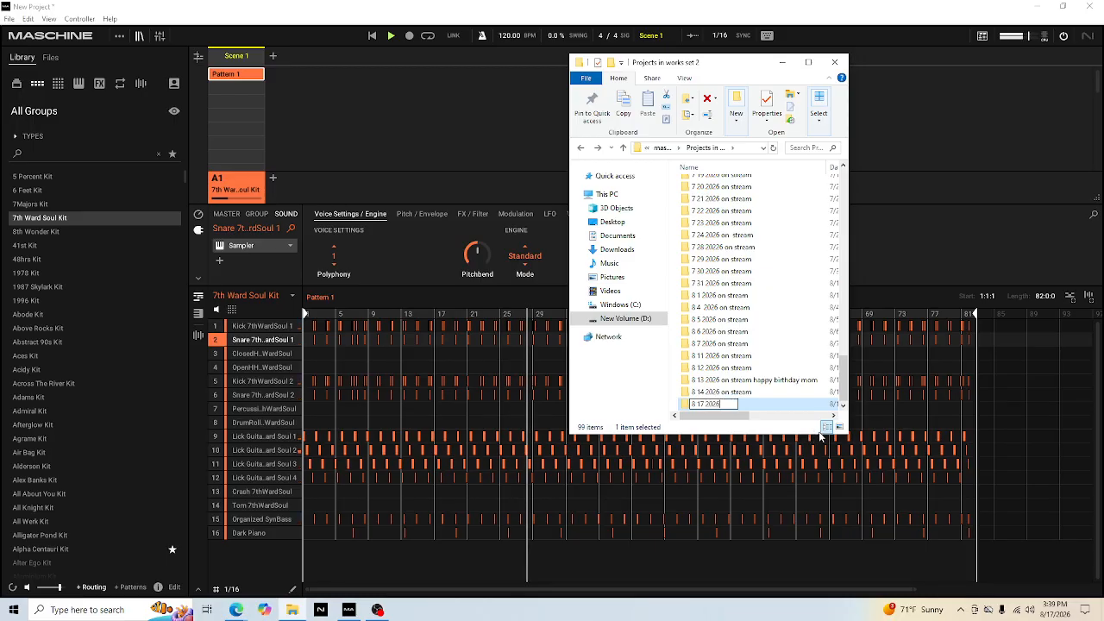
text(6 on stream)
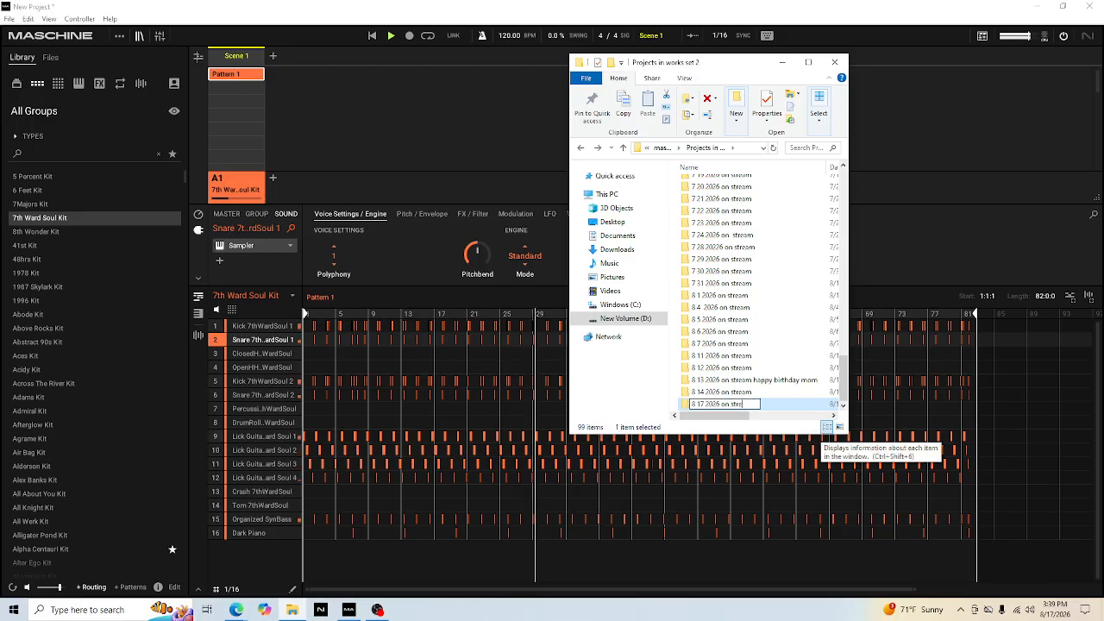
click(689, 408)
double_click(689, 406)
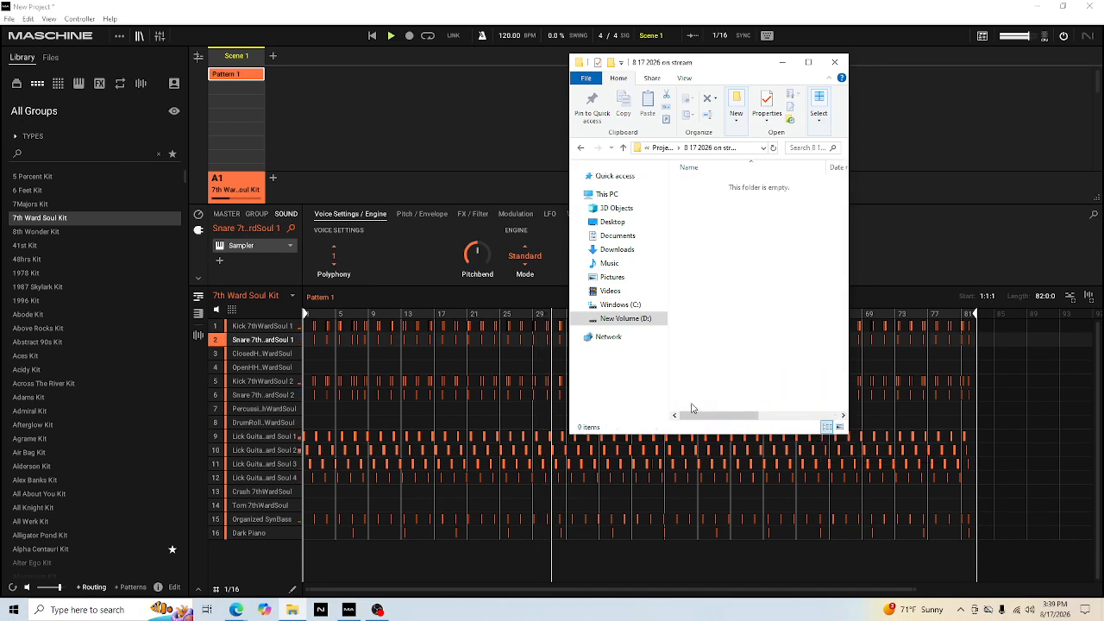
Create two subfolders named 1 and 2 in the 8 17 2026 on stream folder
right_click(709, 222)
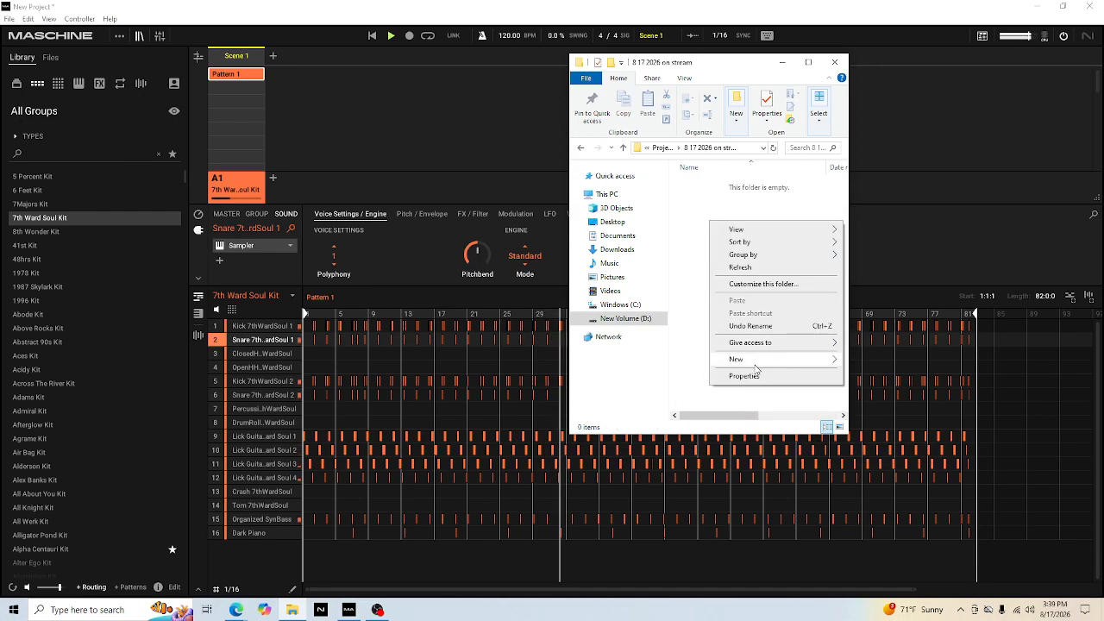
mouse_move(763, 361)
click(850, 361)
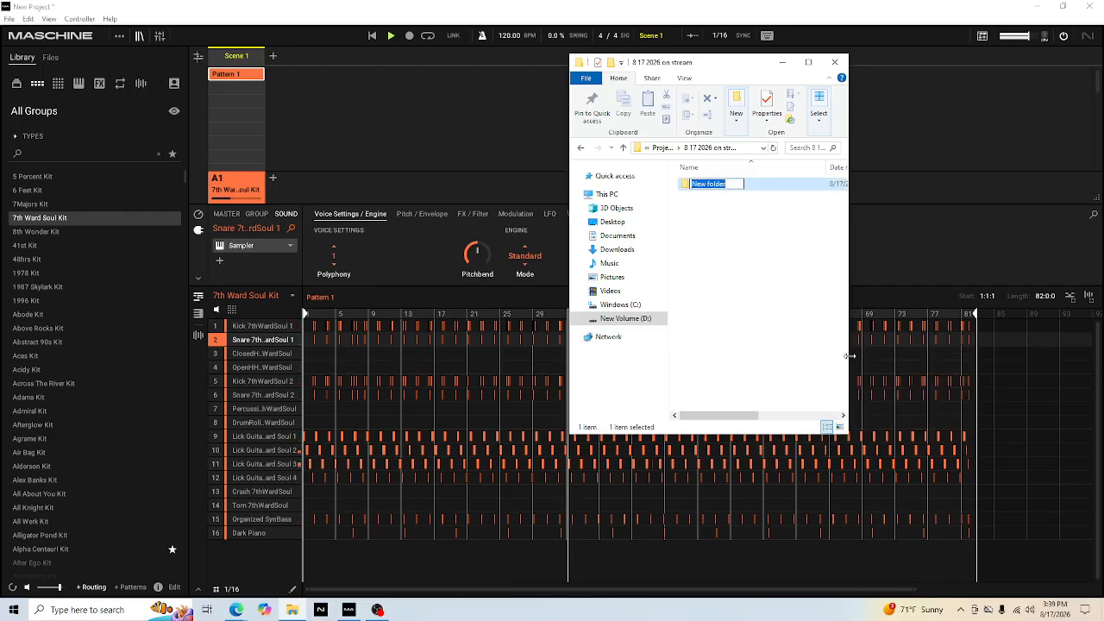
text(1)
key(Return)
right_click(724, 260)
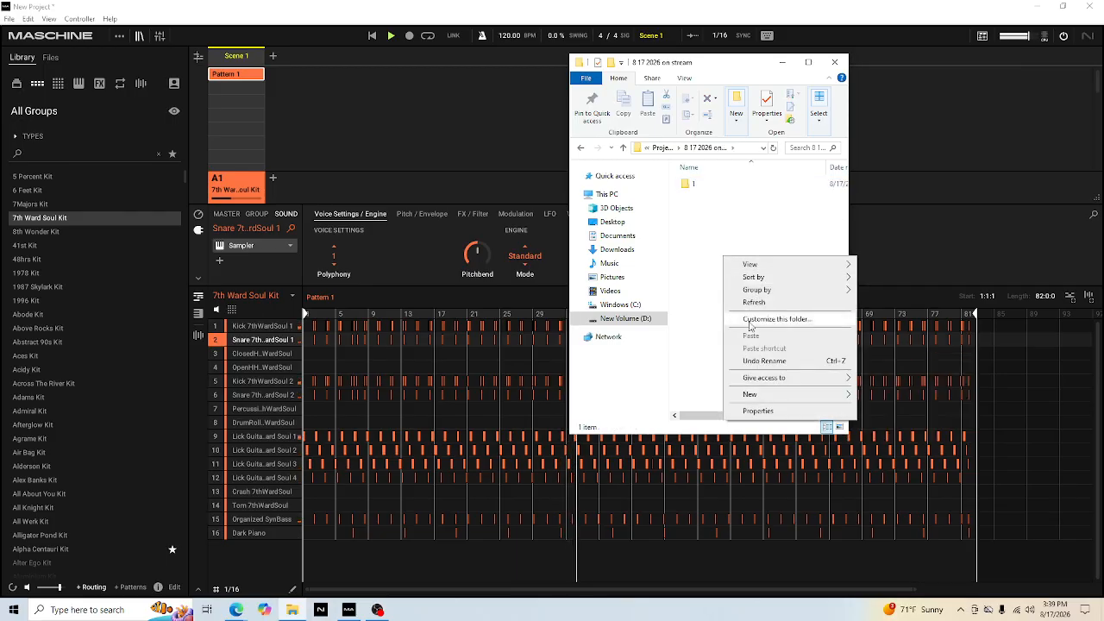
mouse_move(776, 394)
click(896, 397)
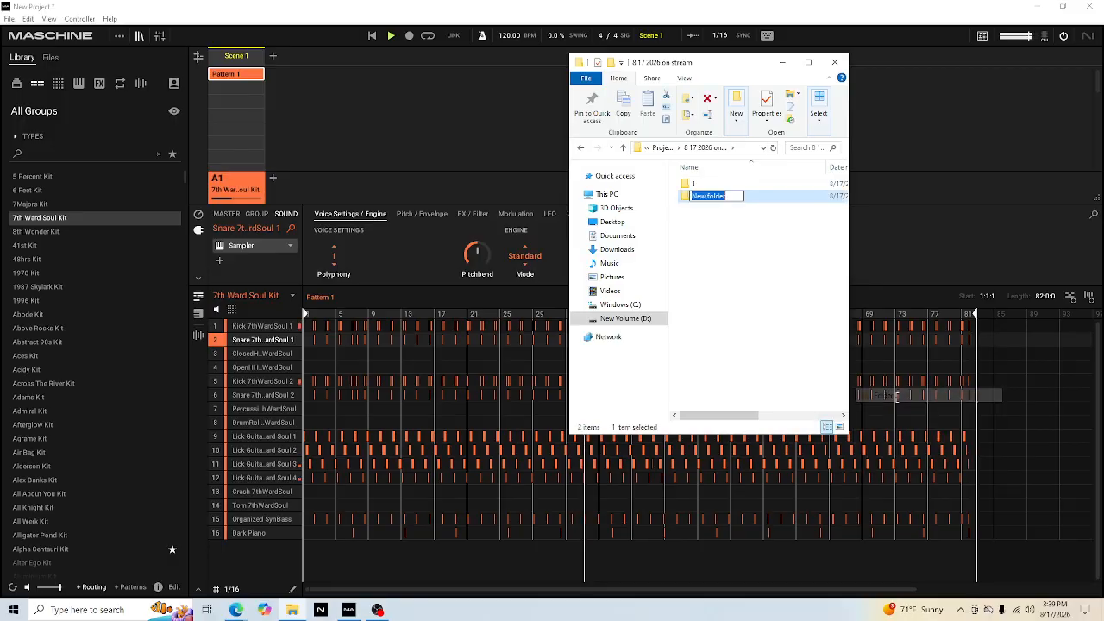
text(2)
key(Return)
Add two more subfolders named 3 and 4 to the 8 17 2026 on stream folder
right_click(735, 273)
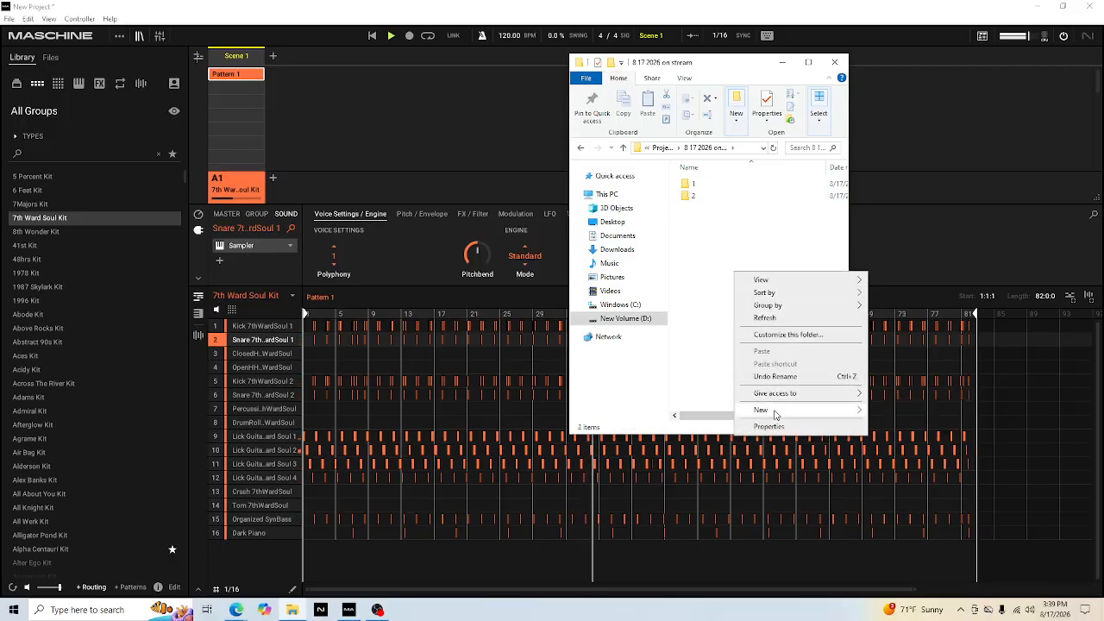
mouse_move(773, 410)
click(897, 413)
text(3)
key(Return)
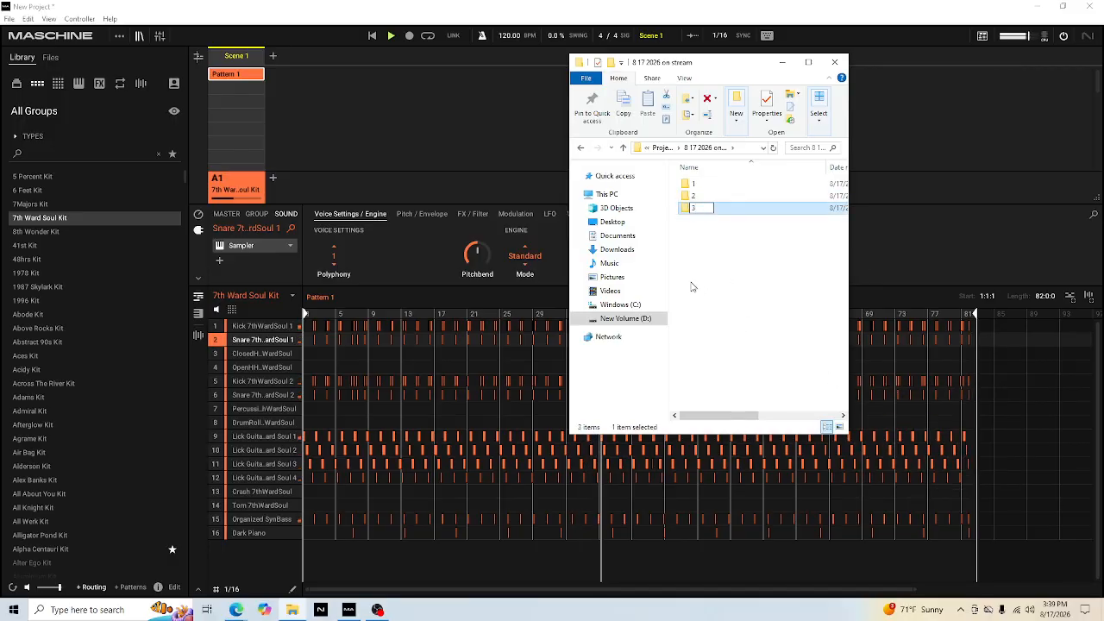
right_click(692, 283)
mouse_move(763, 424)
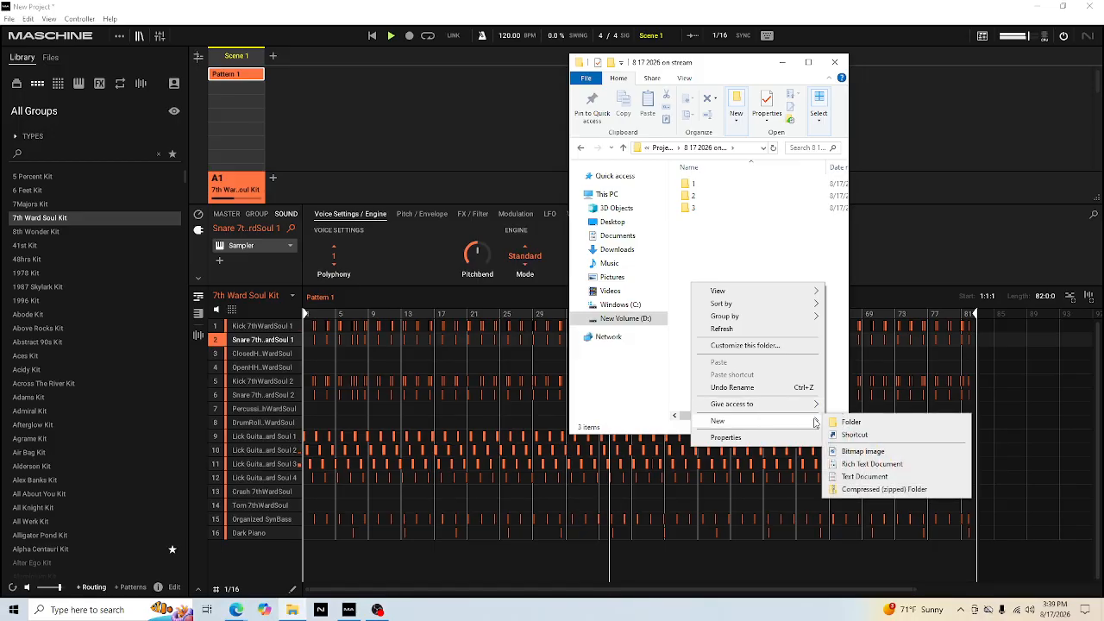
click(851, 422)
text(4)
key(Return)
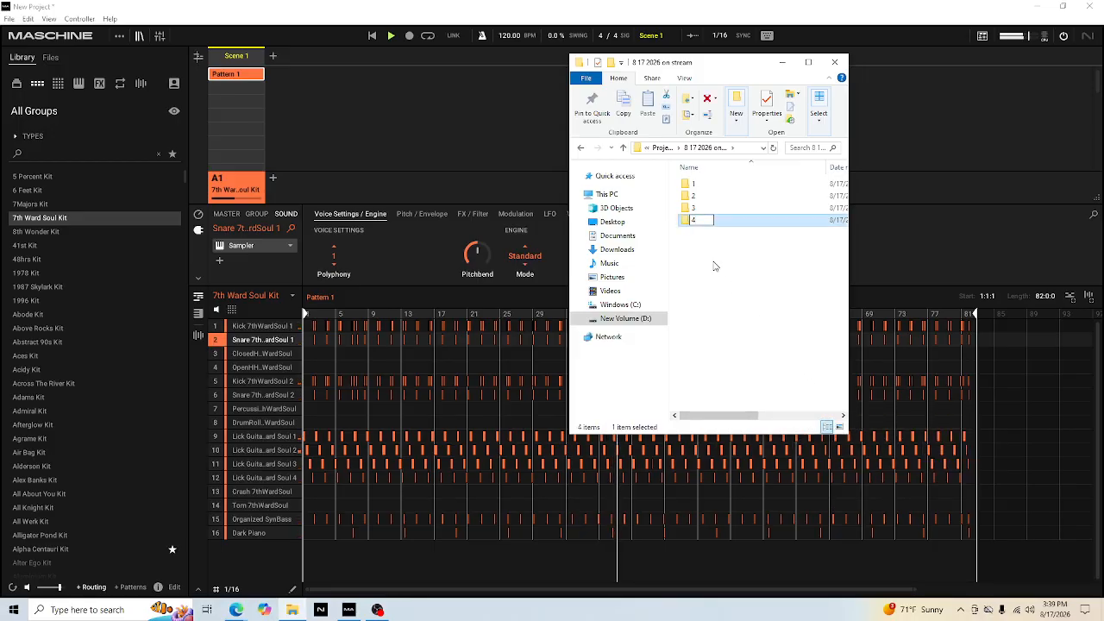
click(716, 265)
Start saving the project under a new name, with subfolder 1 of the 8 17 2026 on stream folder in Projects in works set 2 as destination
click(467, 6)
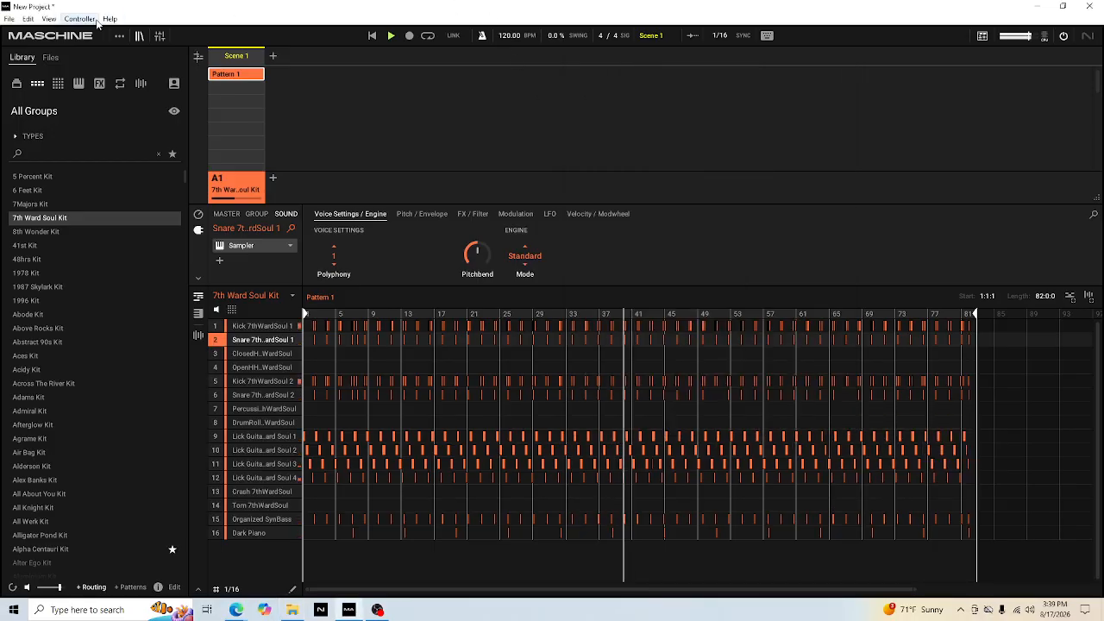
click(9, 18)
click(41, 90)
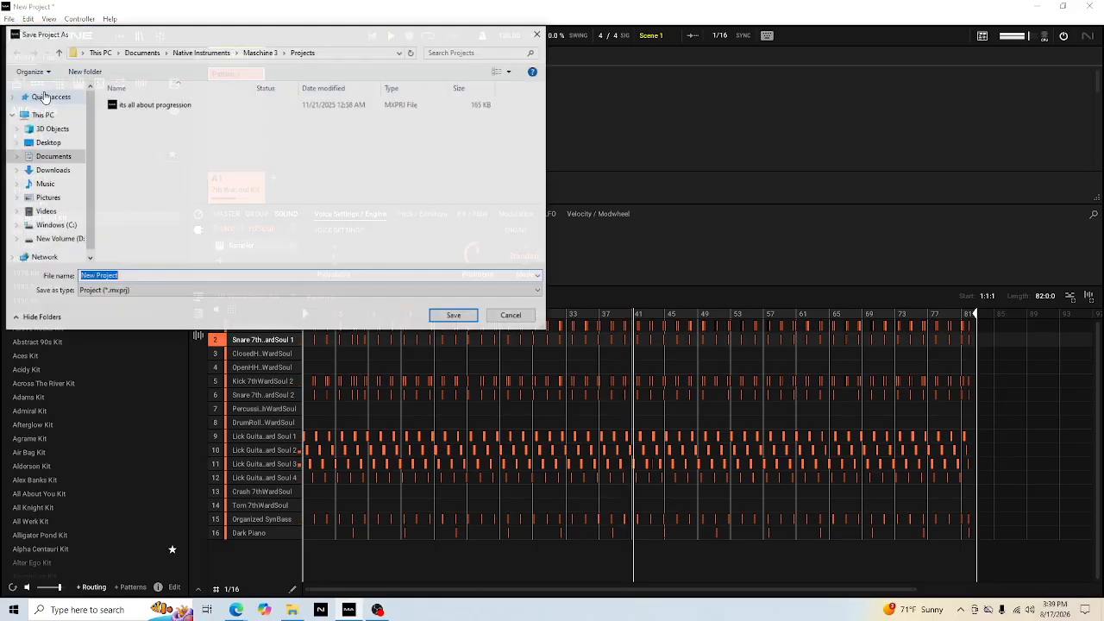
click(73, 239)
click(154, 141)
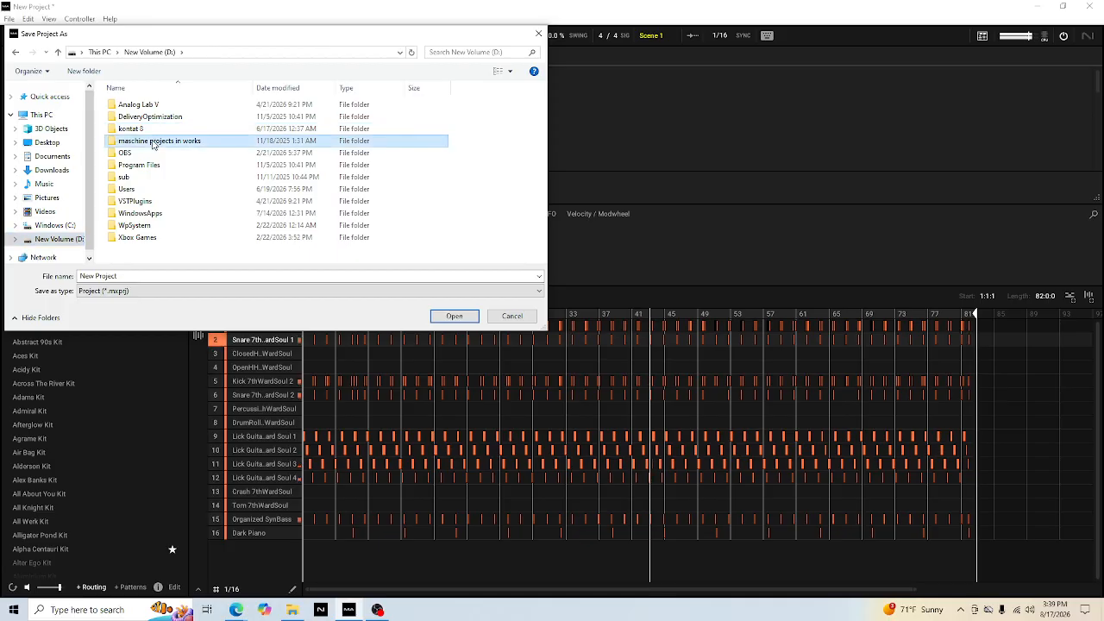
double_click(153, 140)
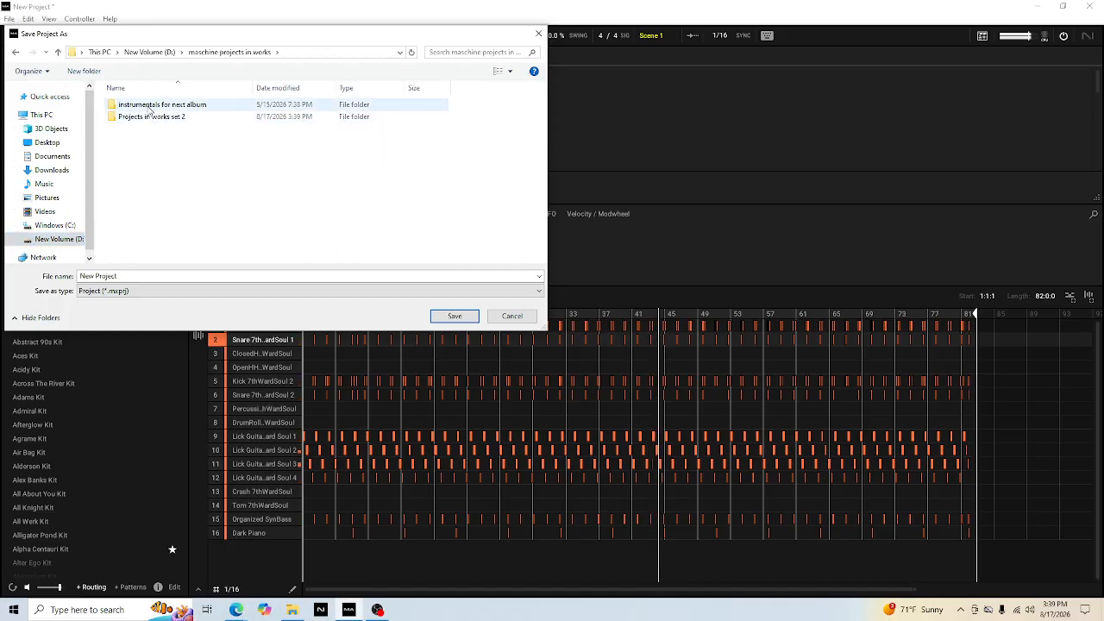
double_click(146, 119)
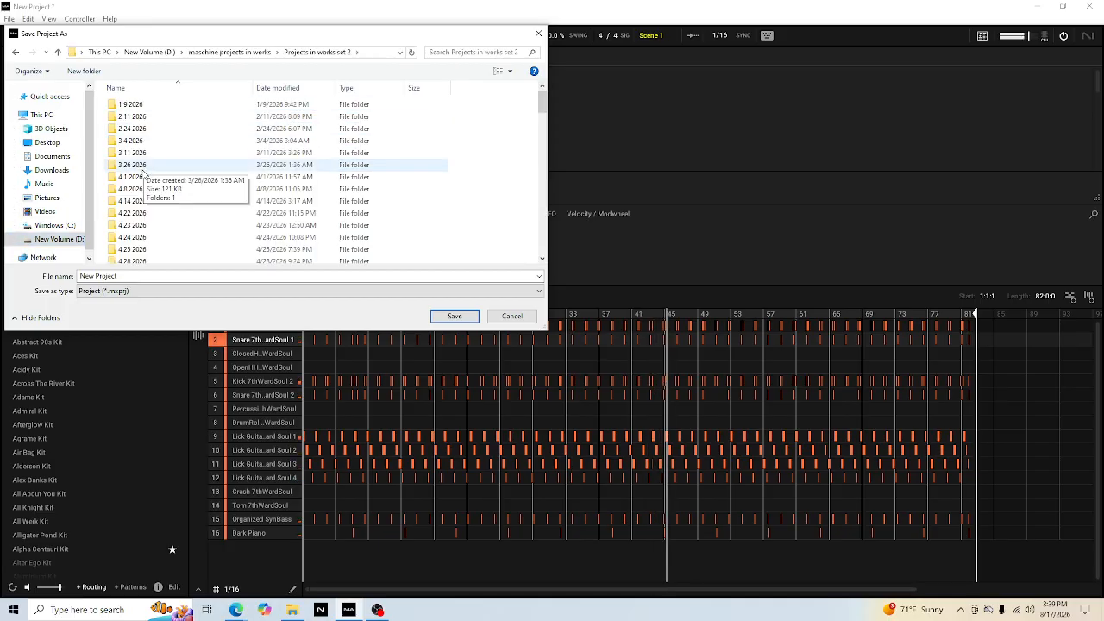
scroll(146, 130, down, 10)
scroll(133, 167, down, 7)
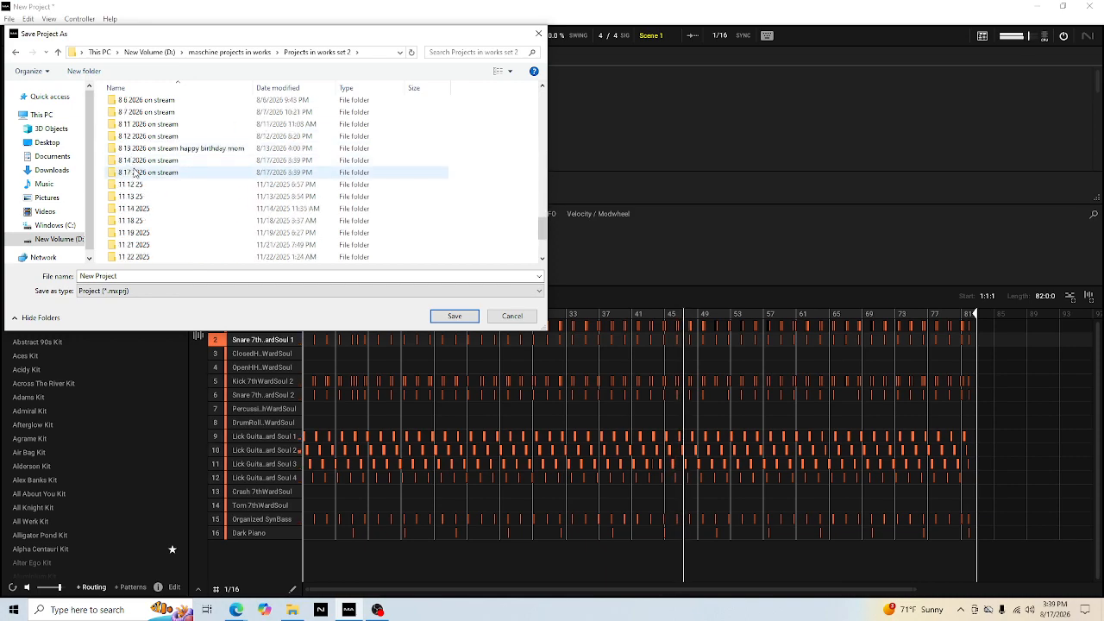
double_click(135, 173)
click(118, 104)
double_click(118, 104)
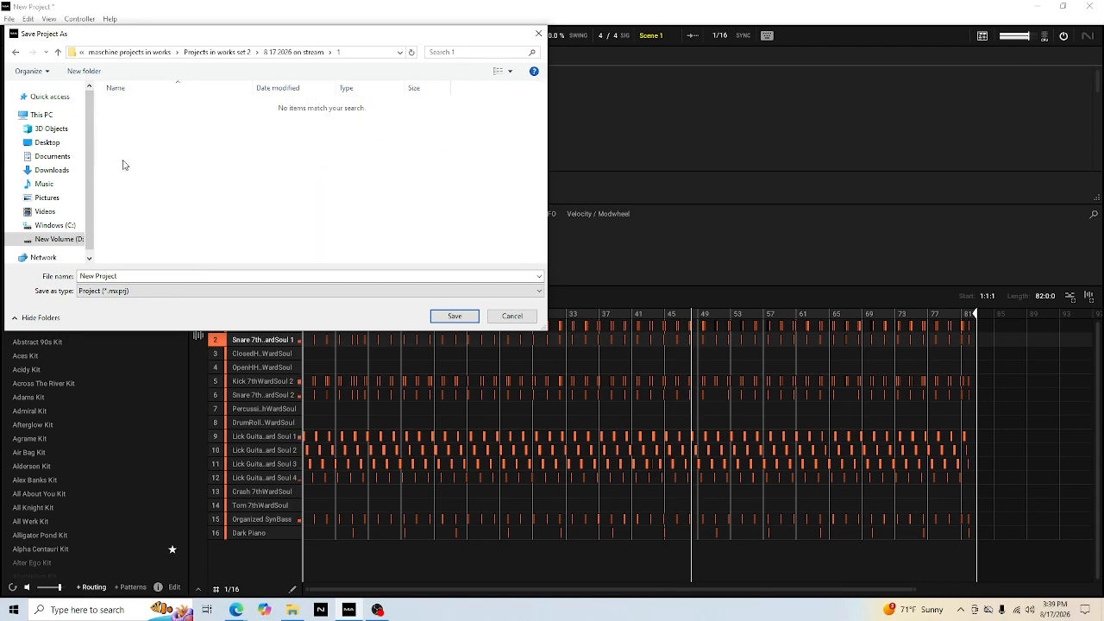
Name the project "apstrophy on stream" and save it as a Project (*.mxprj) file
click(130, 277)
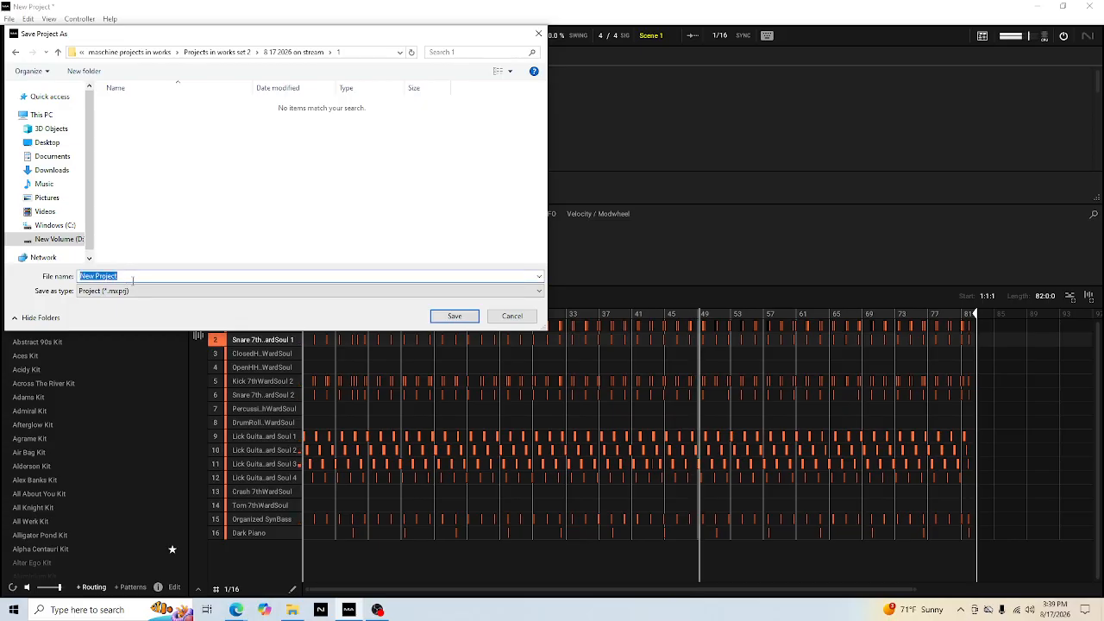
text(1)
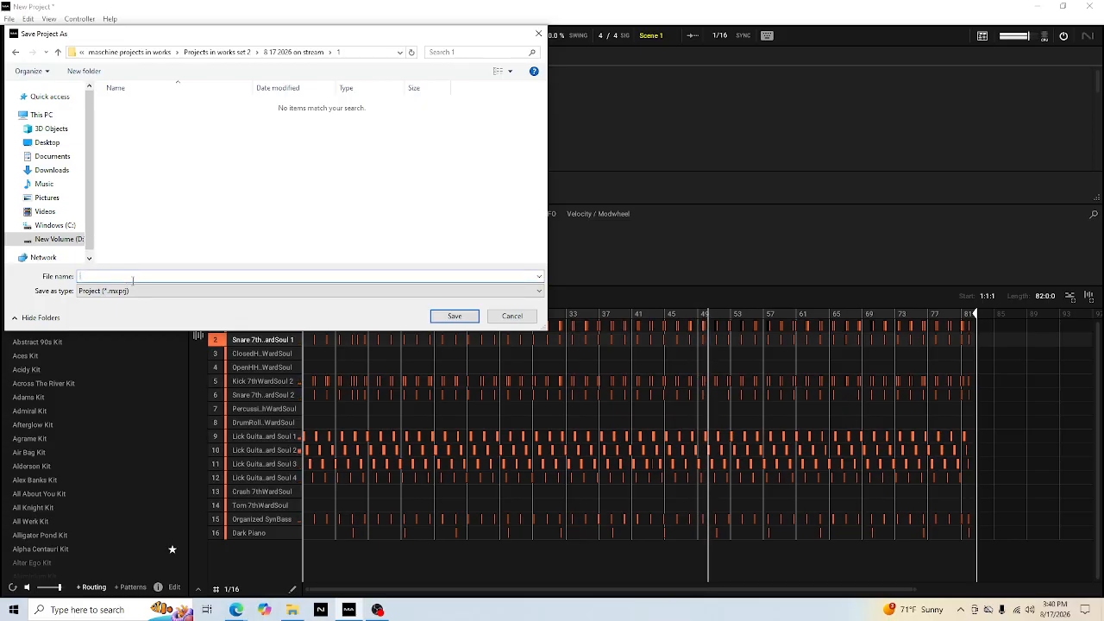
text(apstrophy)
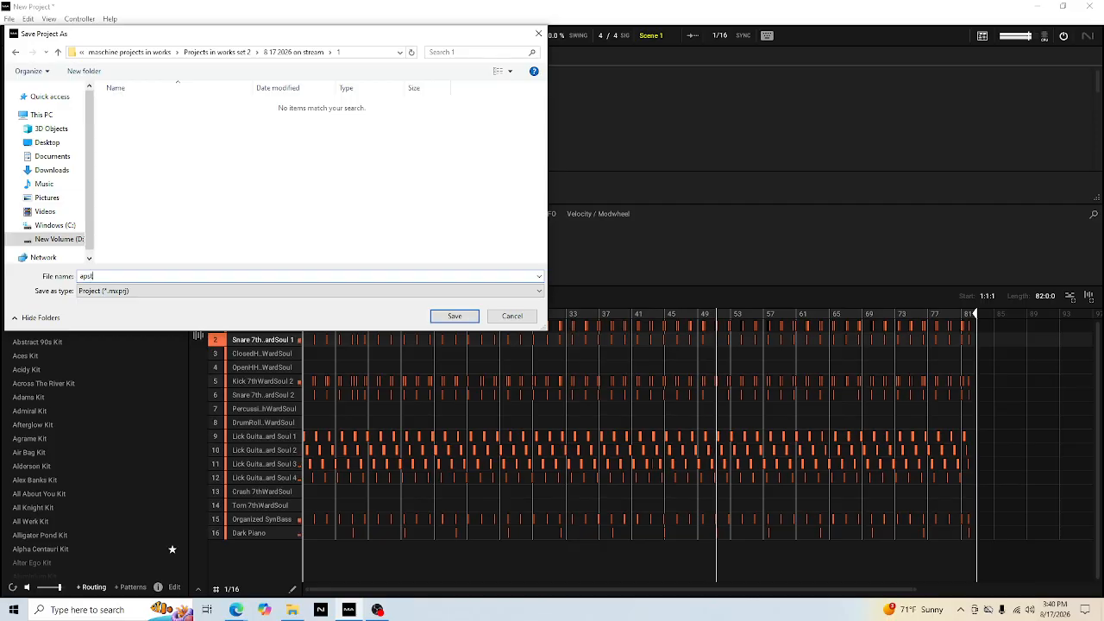
text( on stream)
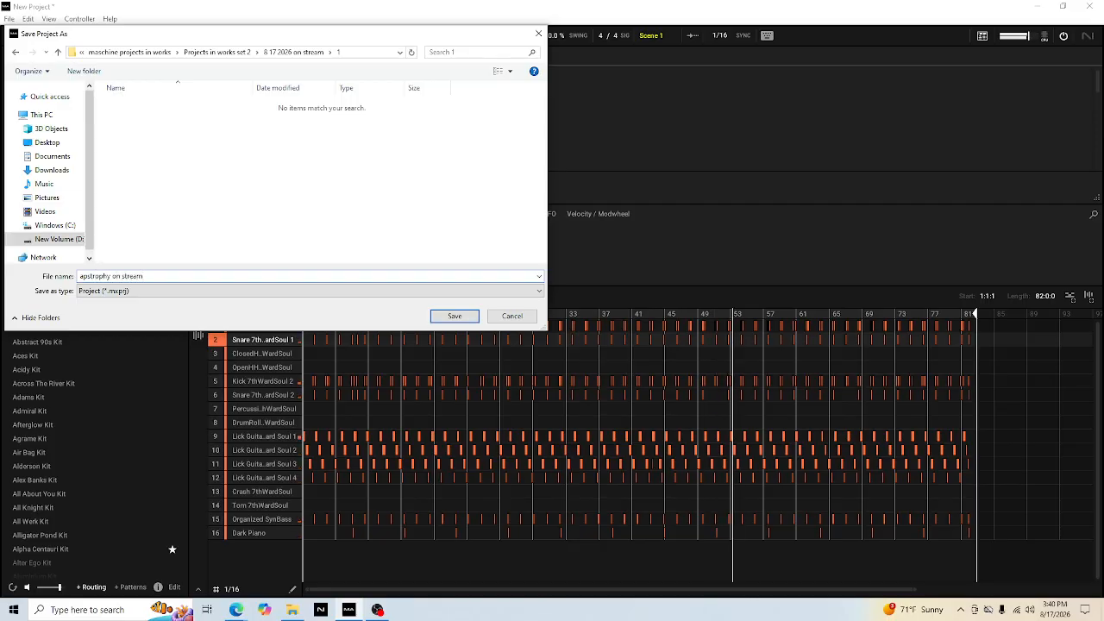
click(441, 316)
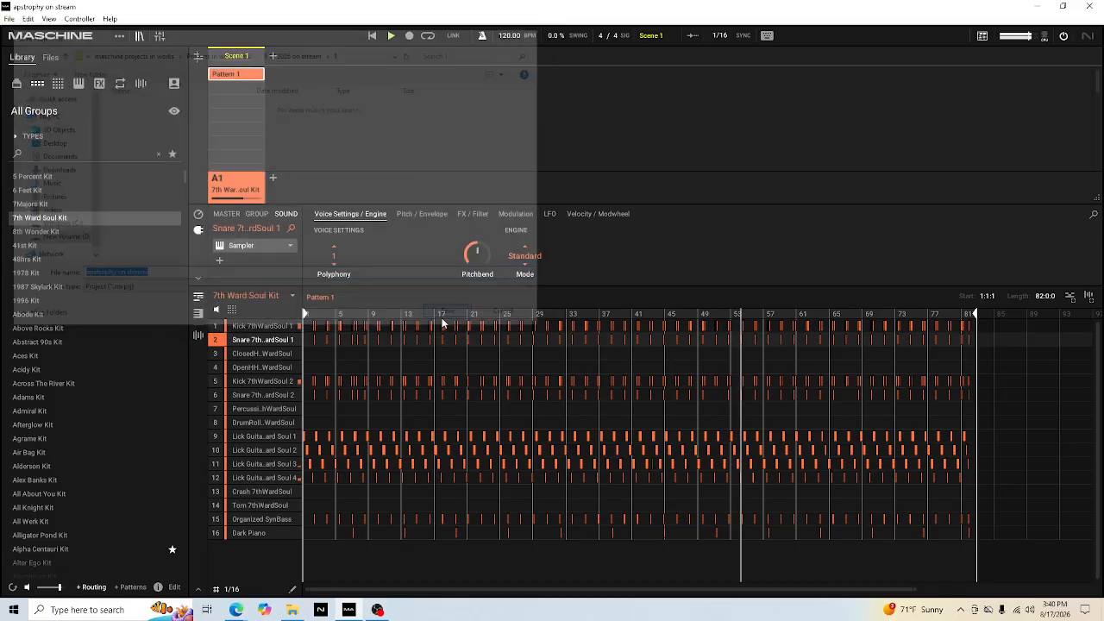
In the mixer view, try several sample start points for the Lick Guitar sound in slot 11 and set the start to about 87297
click(160, 35)
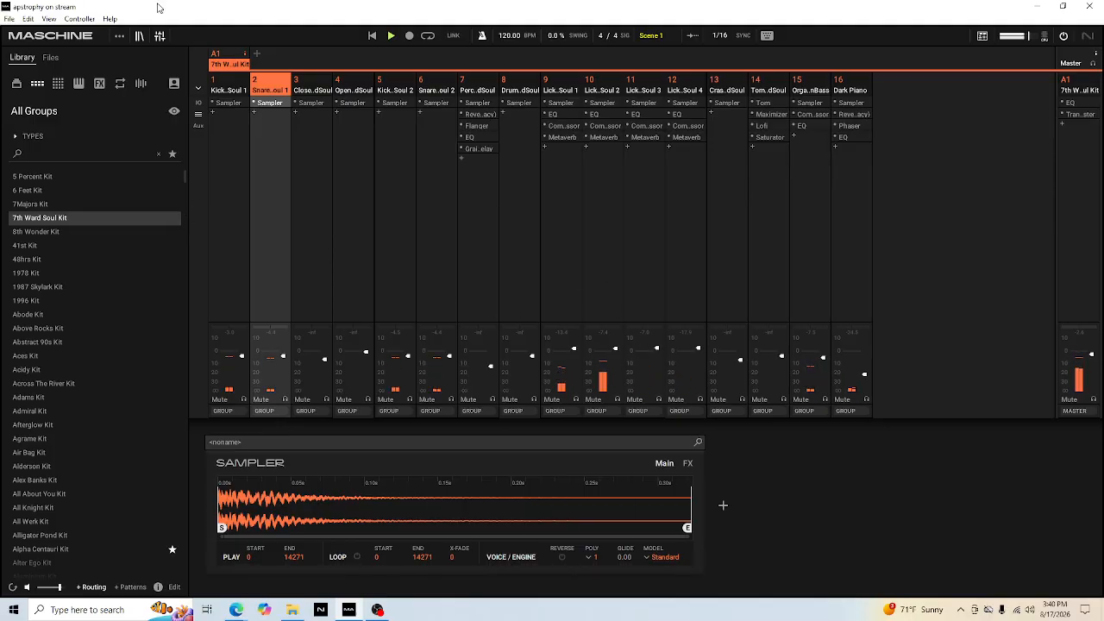
click(160, 37)
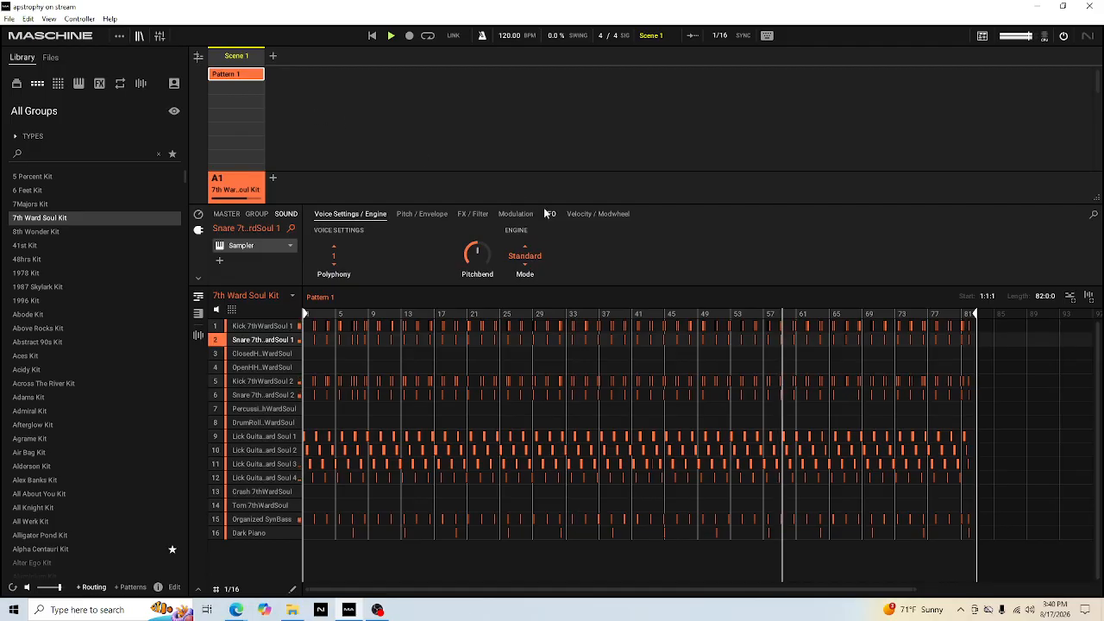
click(160, 36)
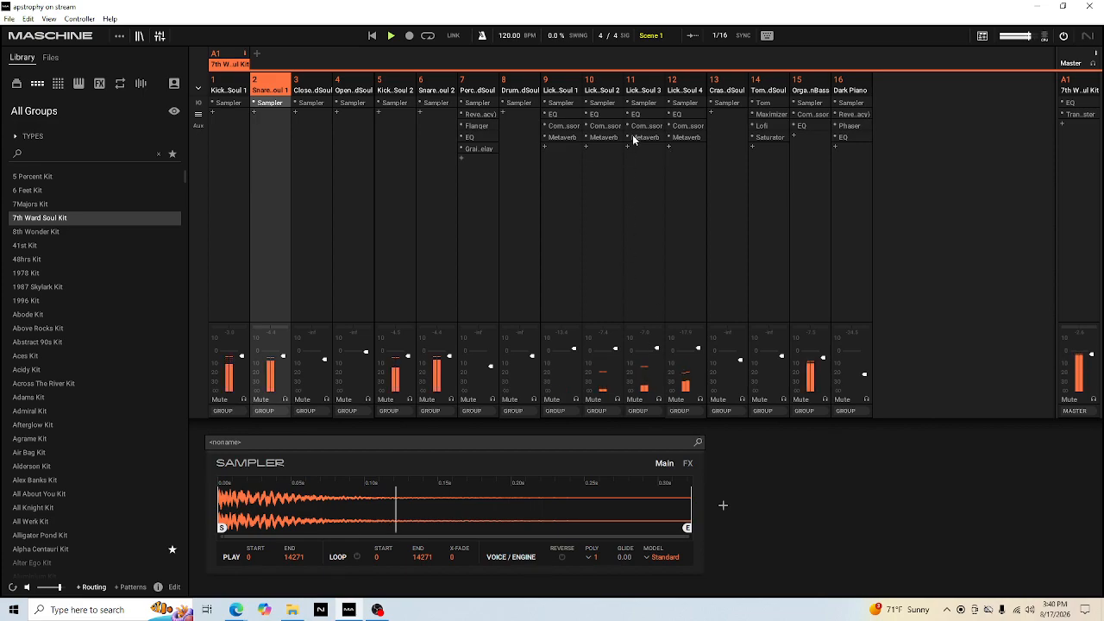
click(640, 97)
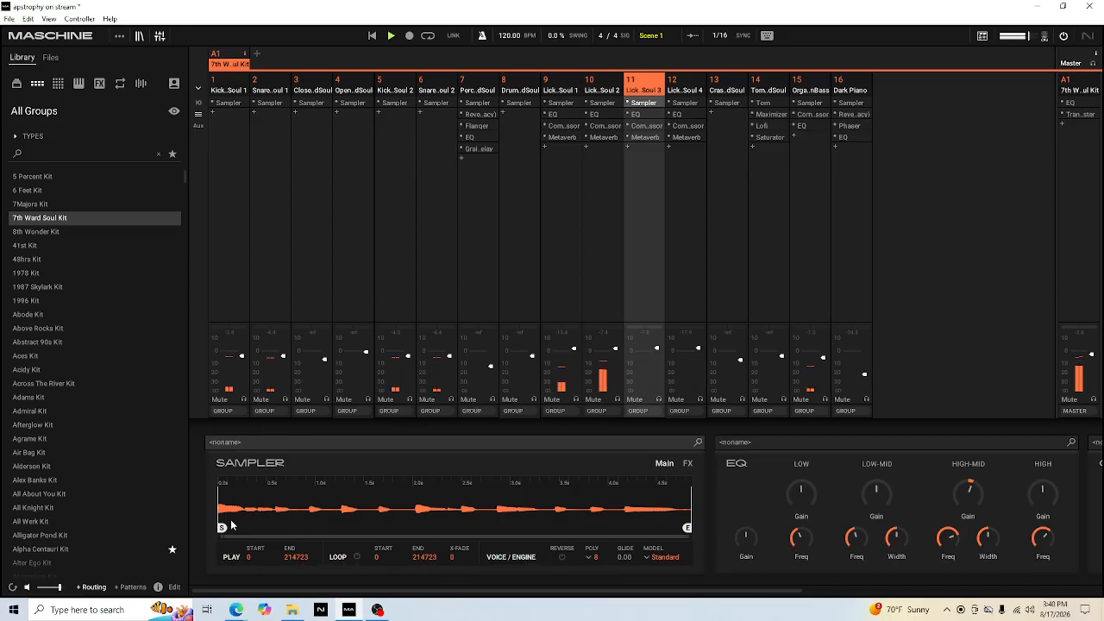
drag(222, 528, 337, 528)
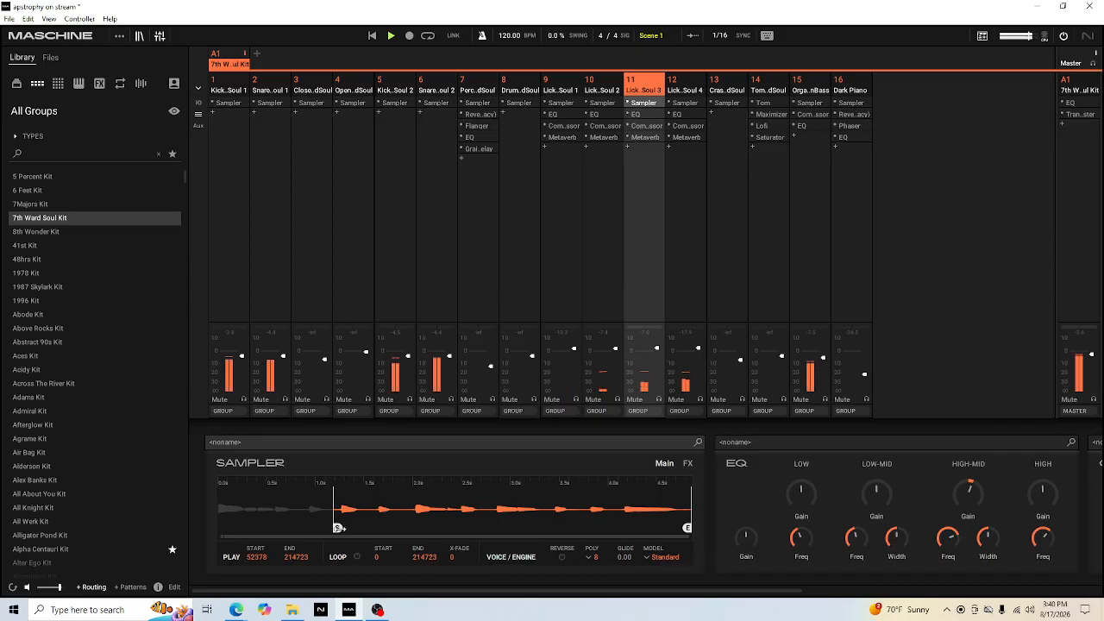
mouse_move(339, 527)
mouse_down()
mouse_move(324, 528)
mouse_move(366, 528)
mouse_move(313, 526)
mouse_up()
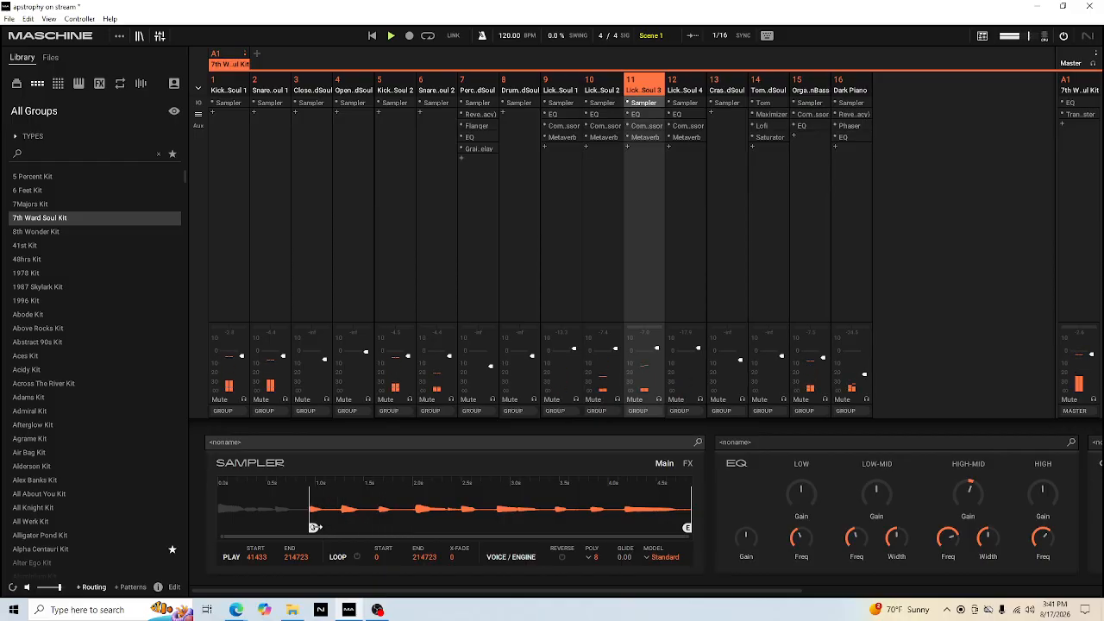
drag(315, 527, 278, 528)
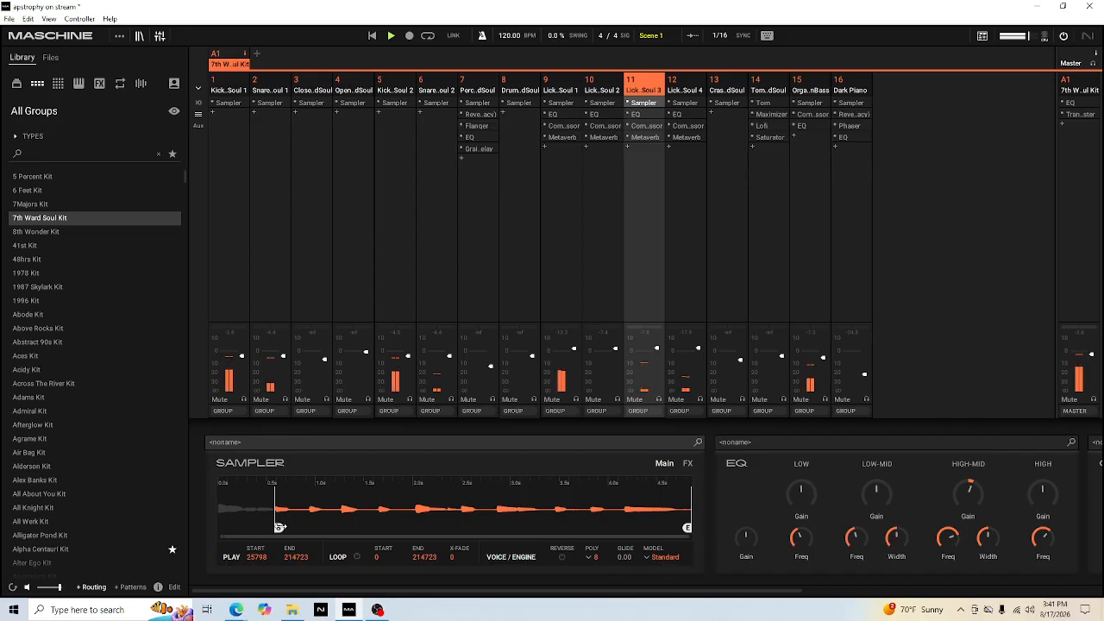
drag(279, 527, 244, 528)
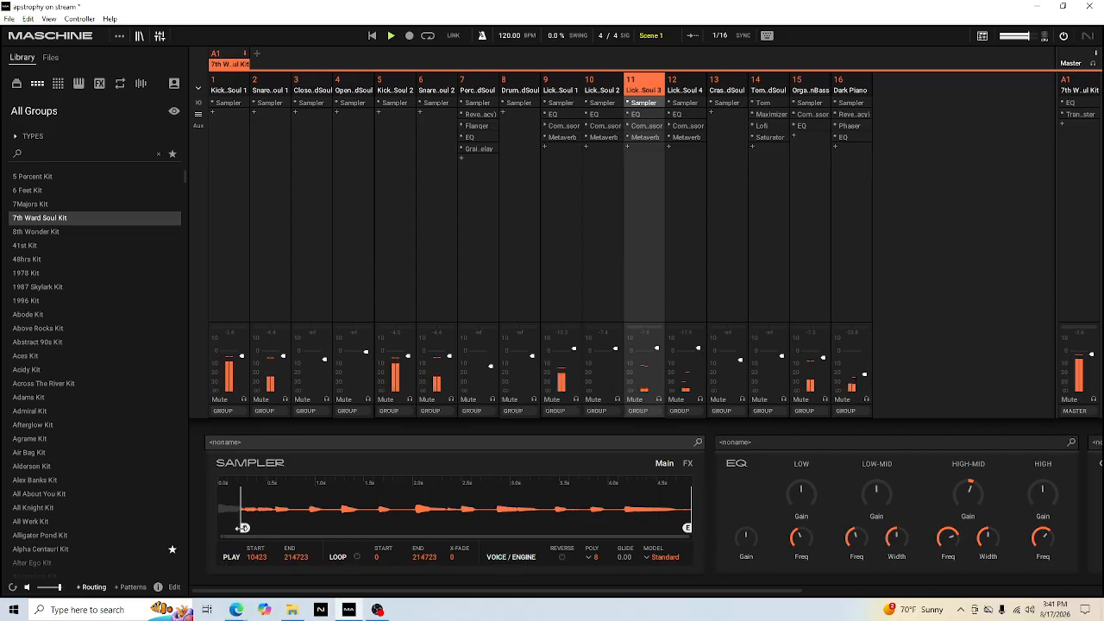
drag(244, 527, 417, 530)
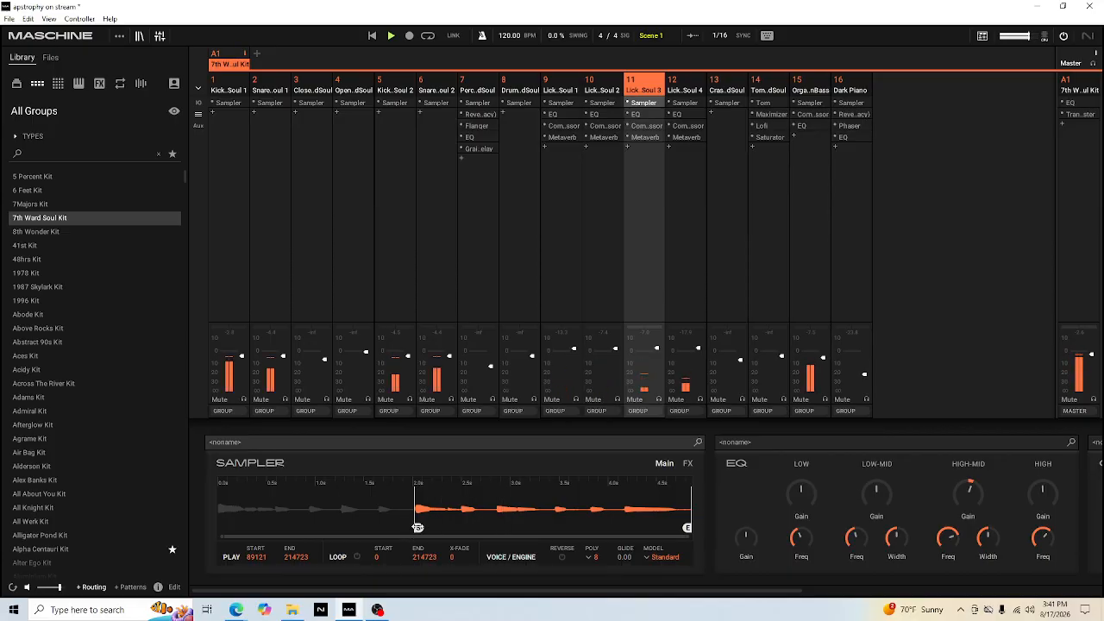
drag(410, 527, 412, 528)
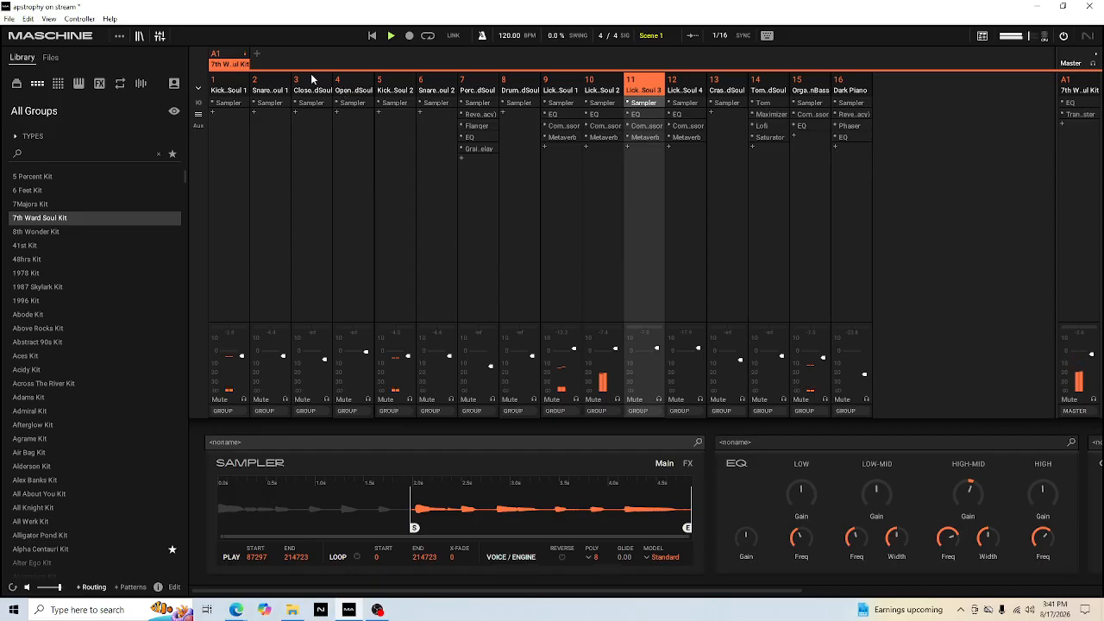
Return from the mixer to the pattern view and save the project
click(160, 36)
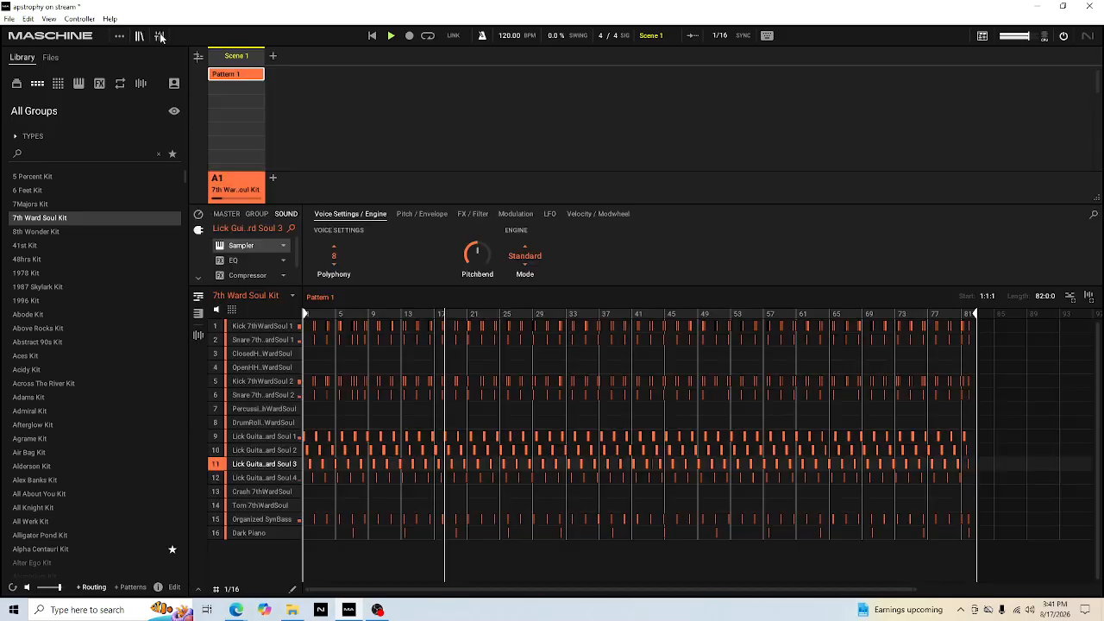
click(9, 18)
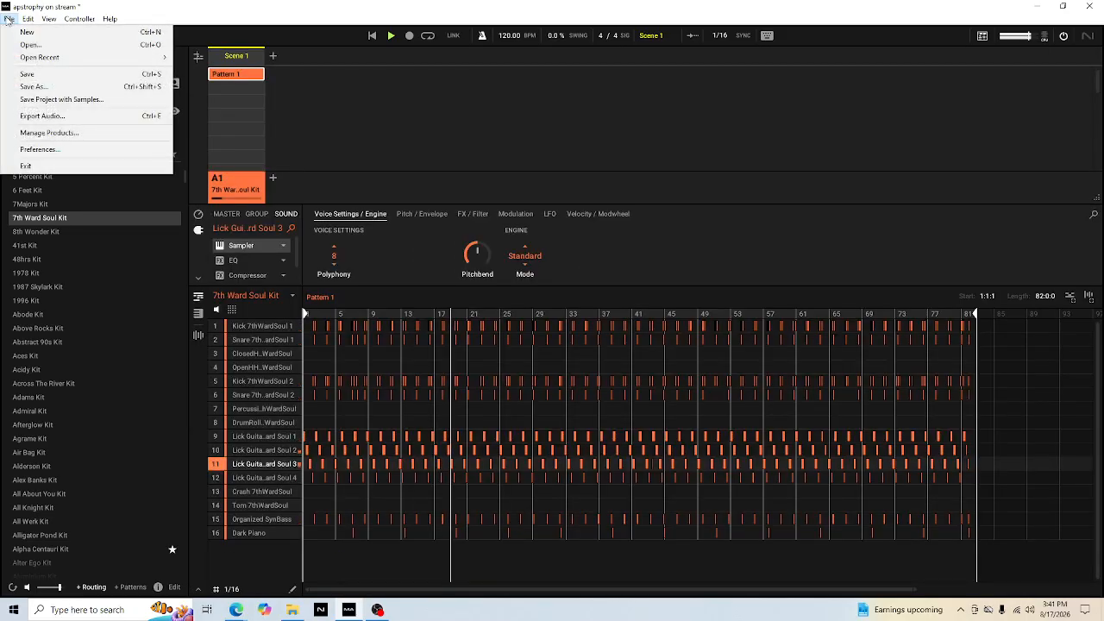
click(34, 78)
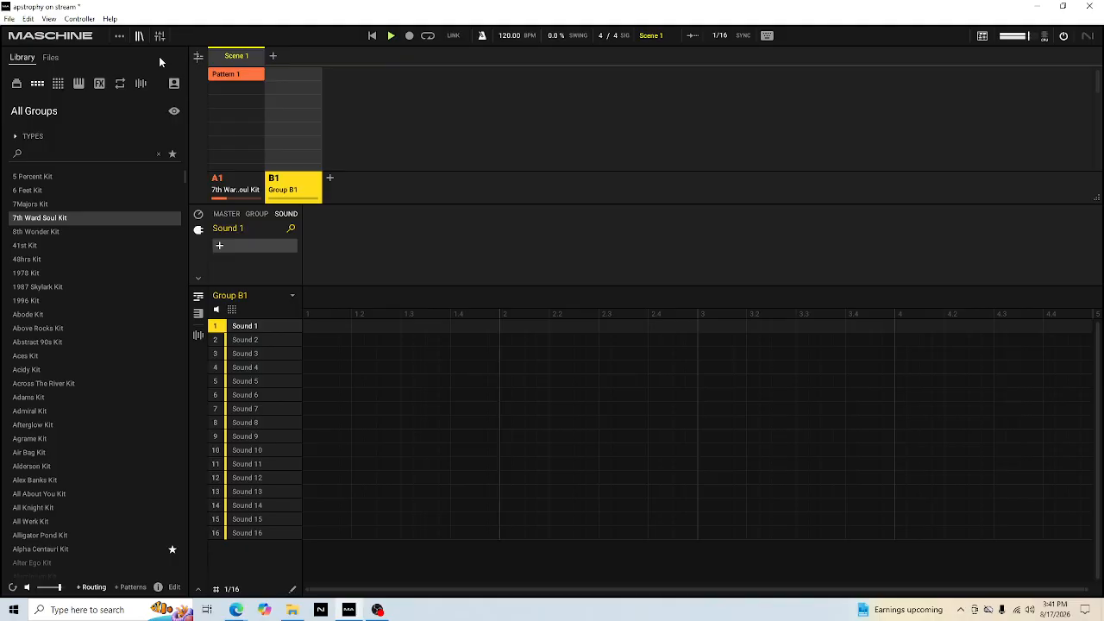
Load the Aces Kit into new group B1 and delete its sounds 1, 3 to 6, 9 and 10
click(30, 356)
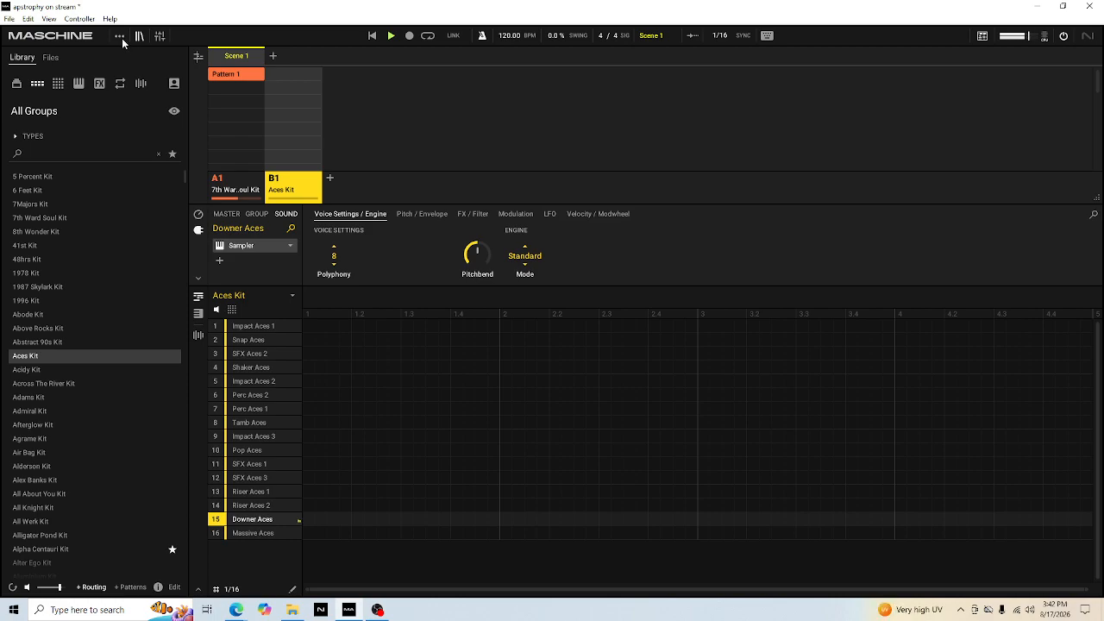
key(j)
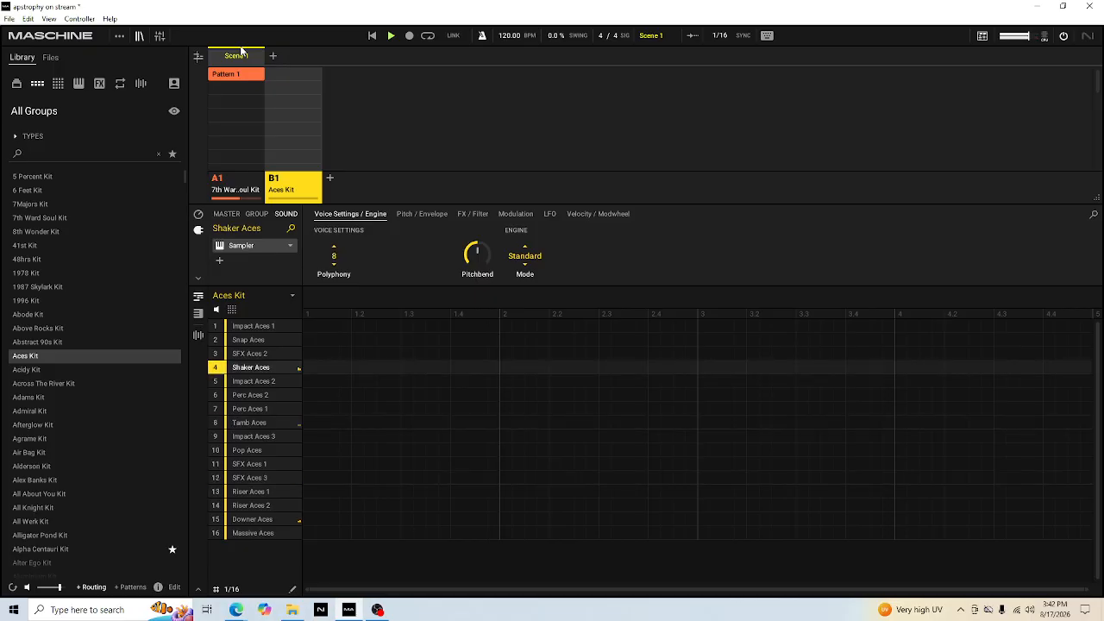
key(Delete)
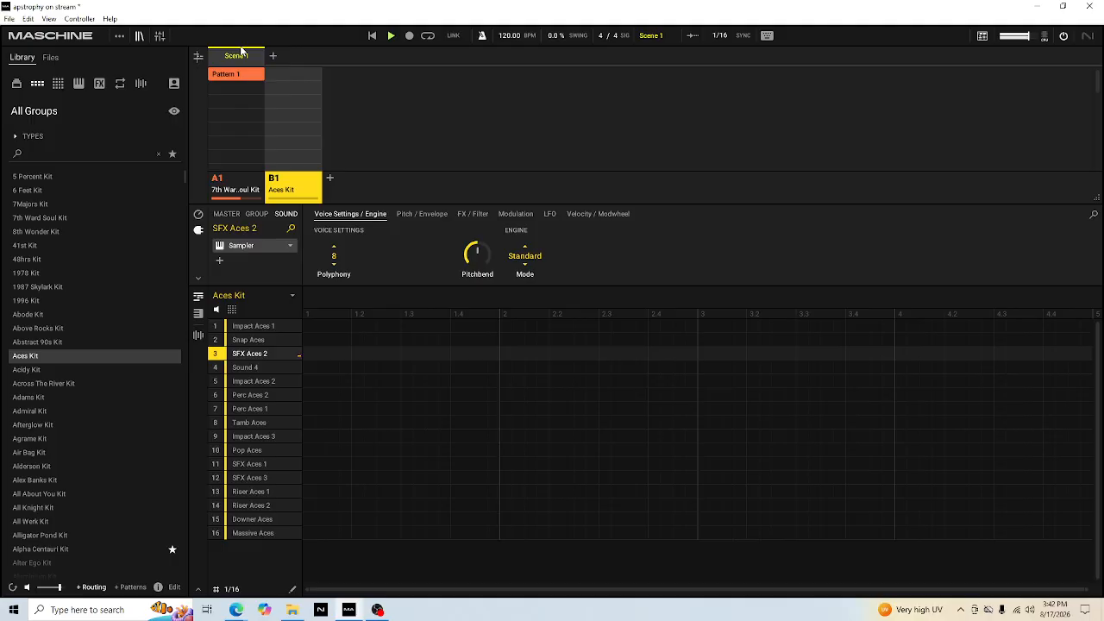
key(Delete)
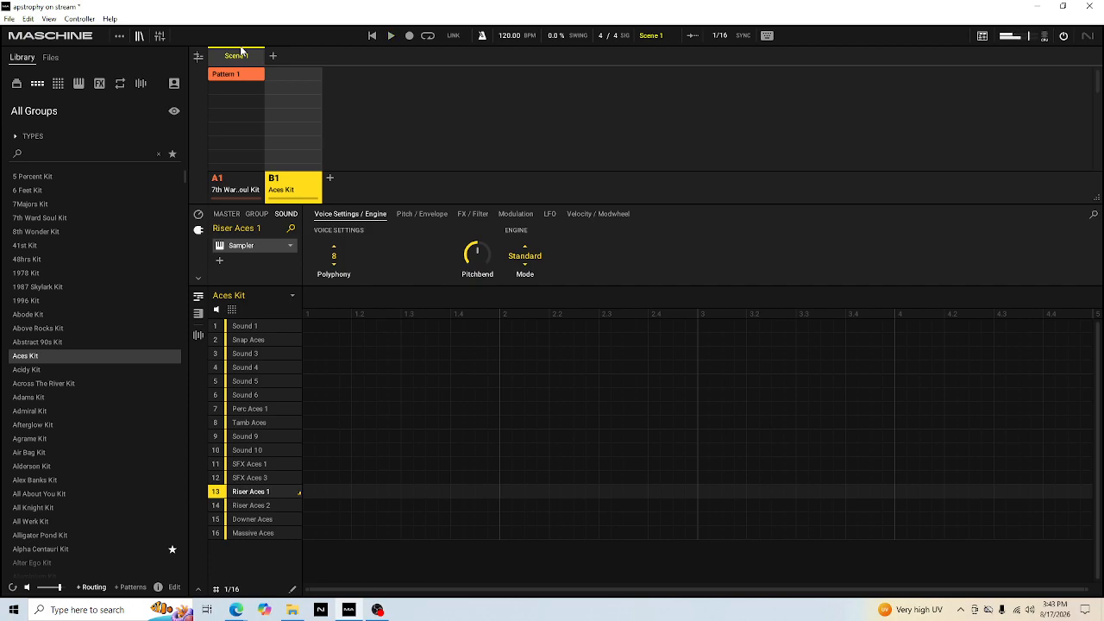
Record a Riser Aces 1 hit at the start of the Aces Kit pattern, delete the Downer Aces note and stop playback
key(ctrl+space)
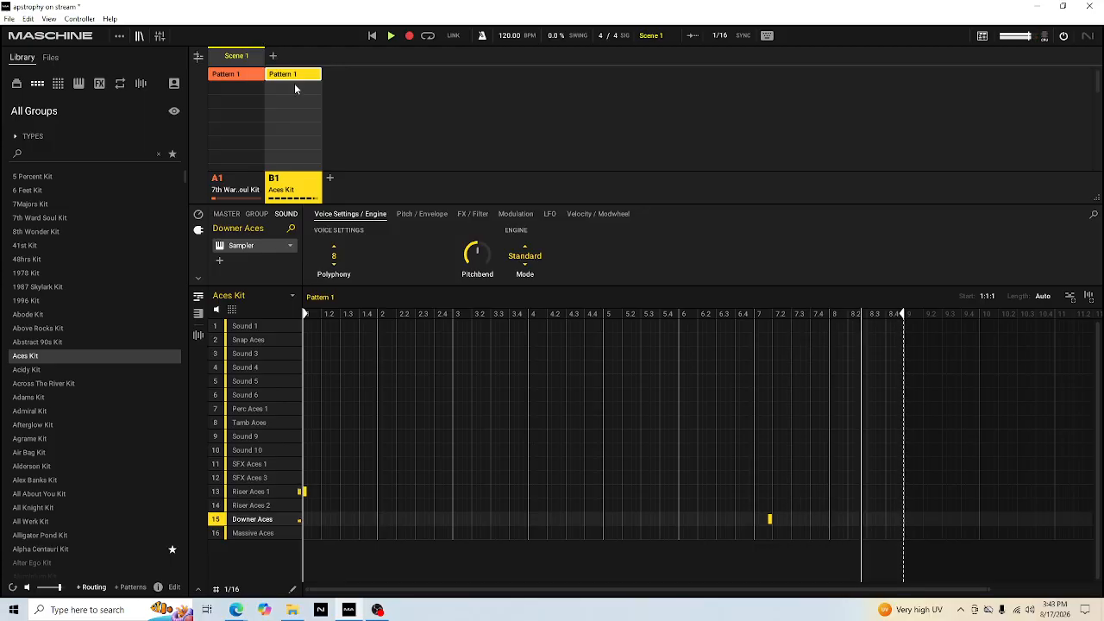
drag(782, 500, 611, 547)
key(Delete)
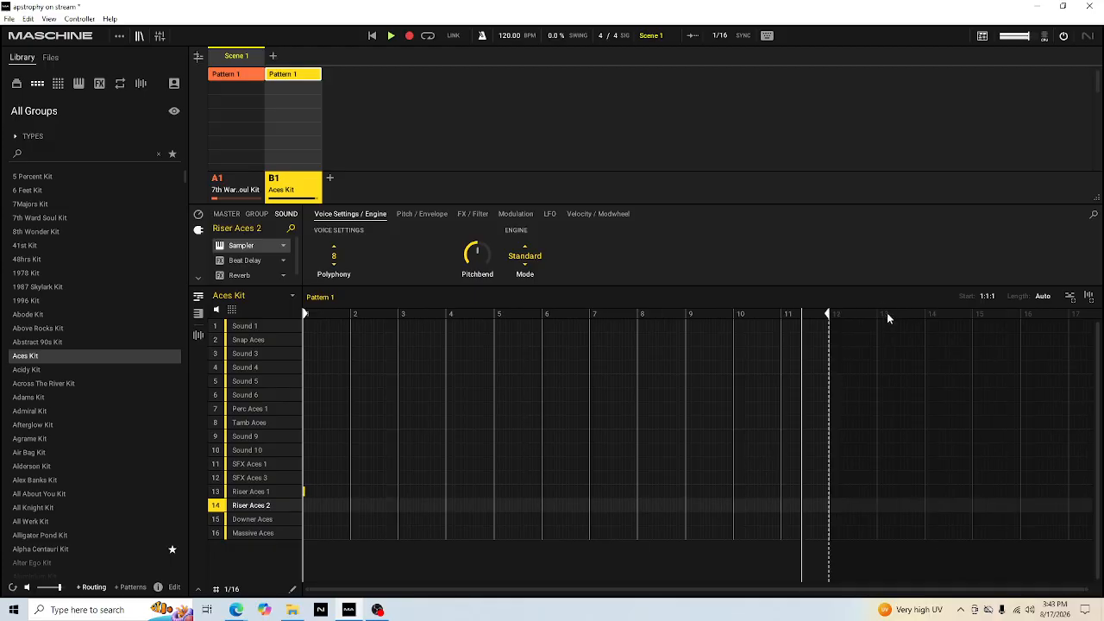
key(space)
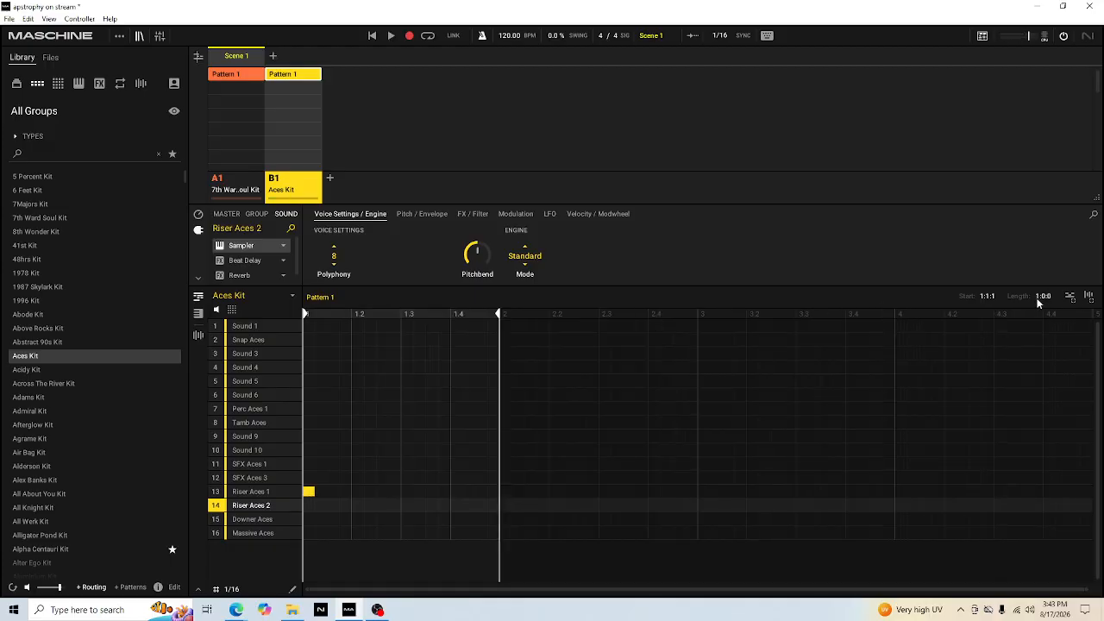
Set the Aces Kit pattern's length to 81:0:0 and record repeated Downer Aces hits from about bar 13 during playback
double_click(1041, 296)
key(Return)
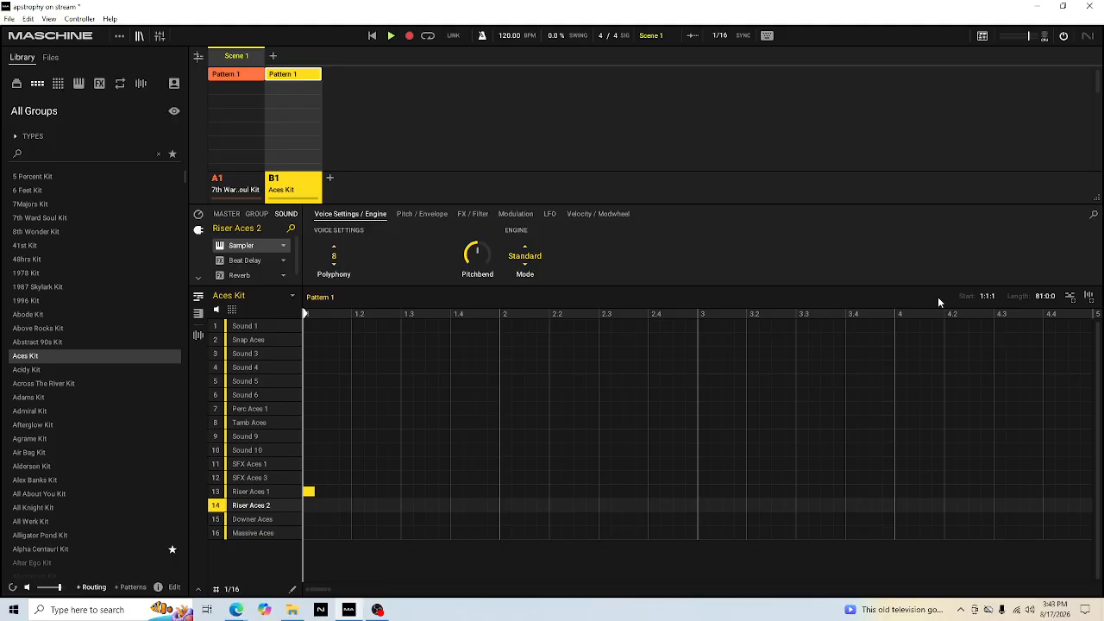
key(space)
key(w)
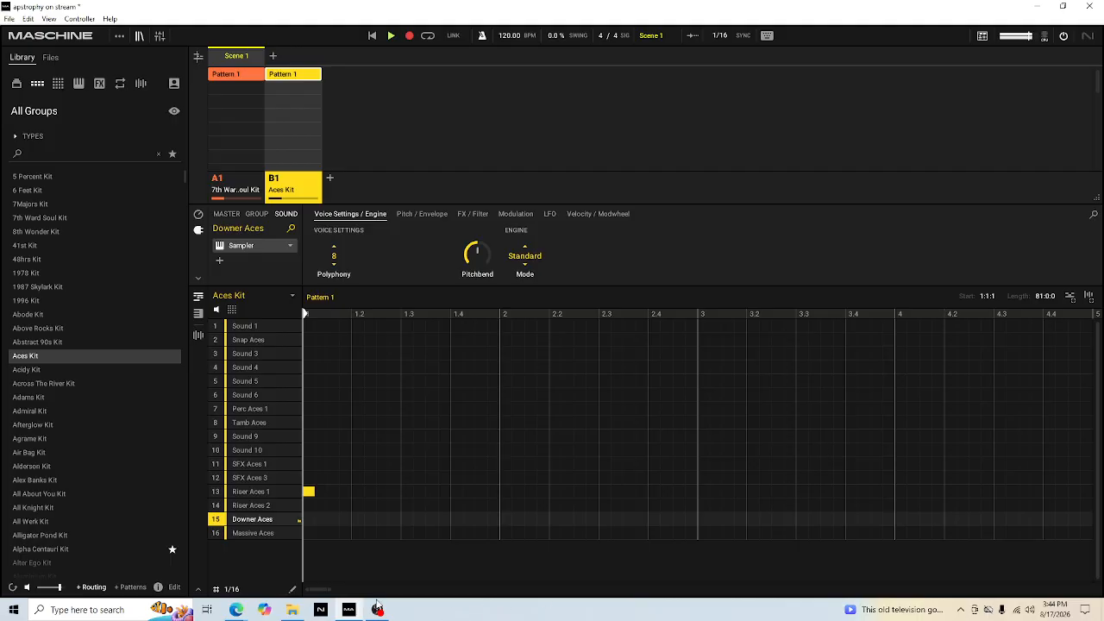
drag(331, 589, 1094, 592)
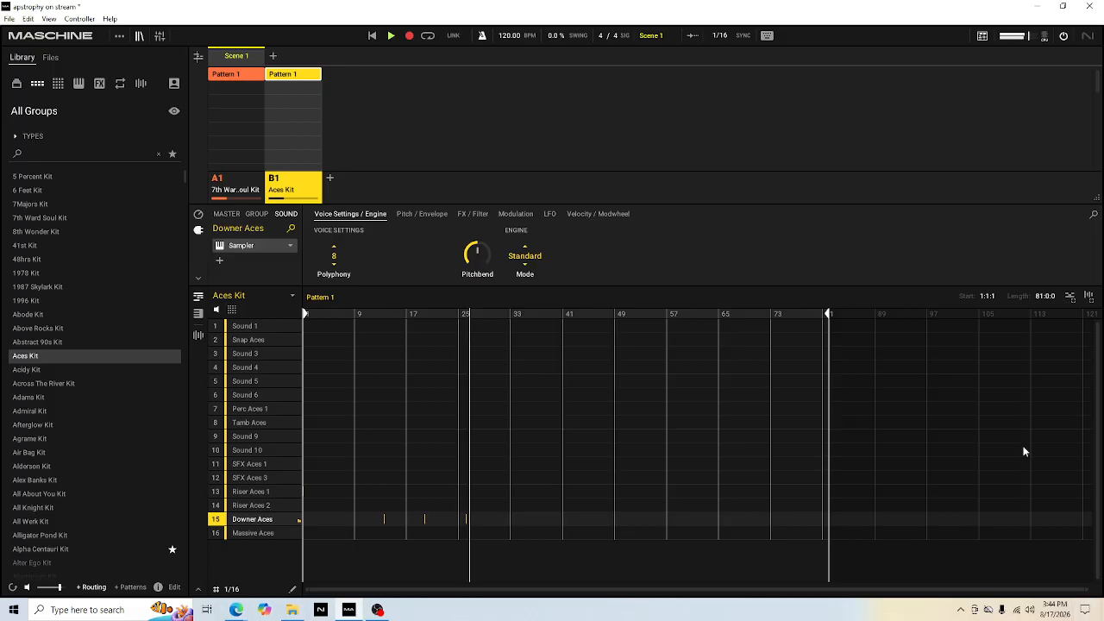
Examine the Riser Aces 1 sample's playback settings in the mixer view and return to the pattern view
click(159, 35)
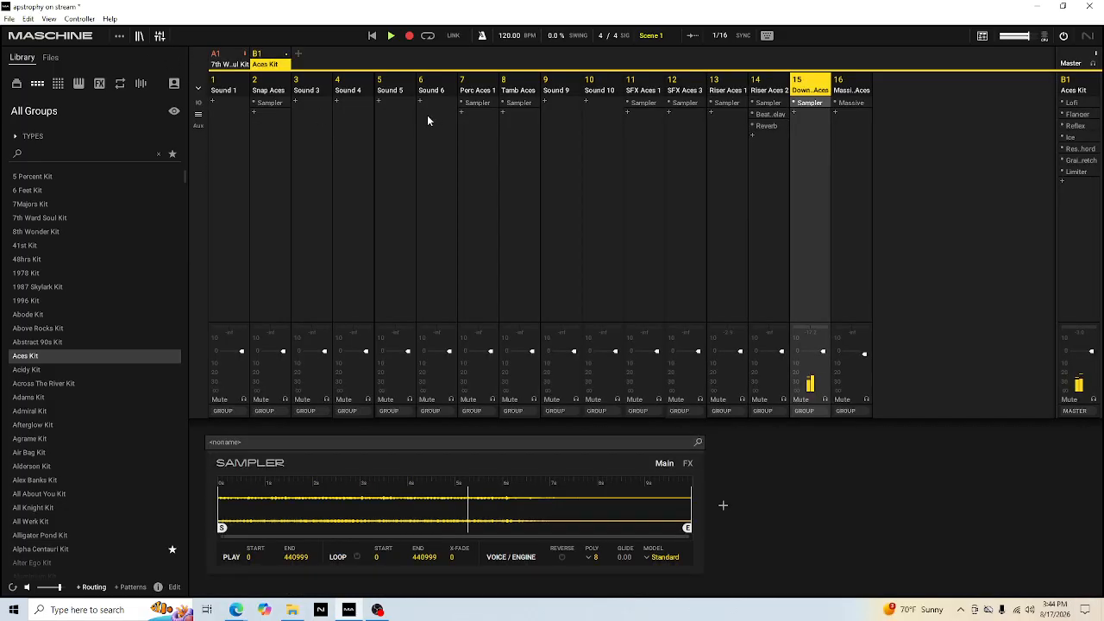
click(720, 93)
click(718, 93)
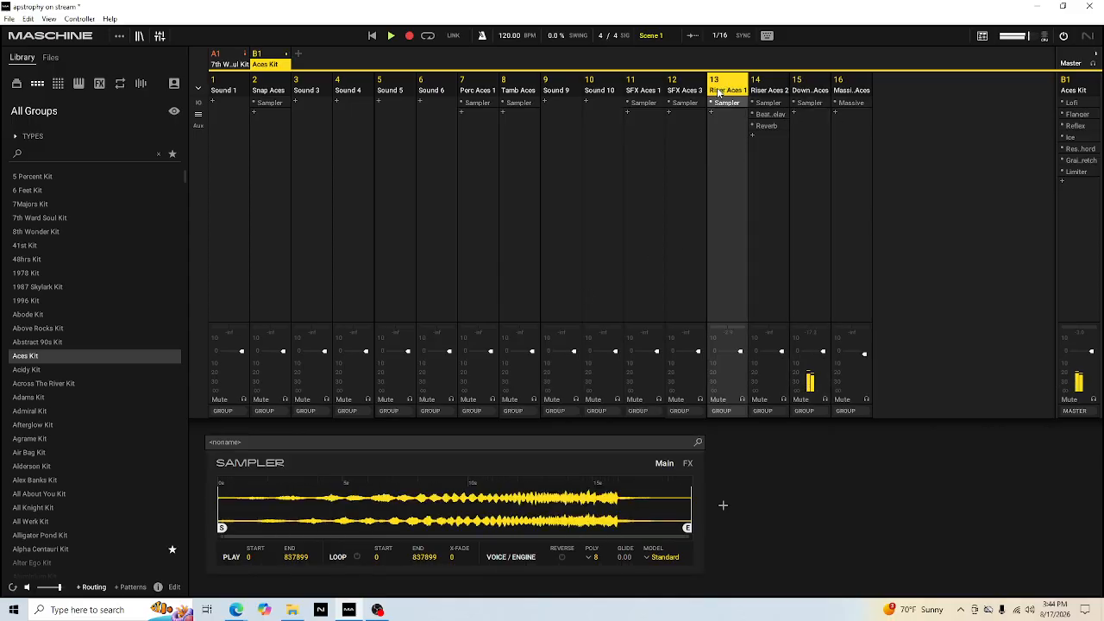
click(562, 557)
drag(687, 527, 596, 527)
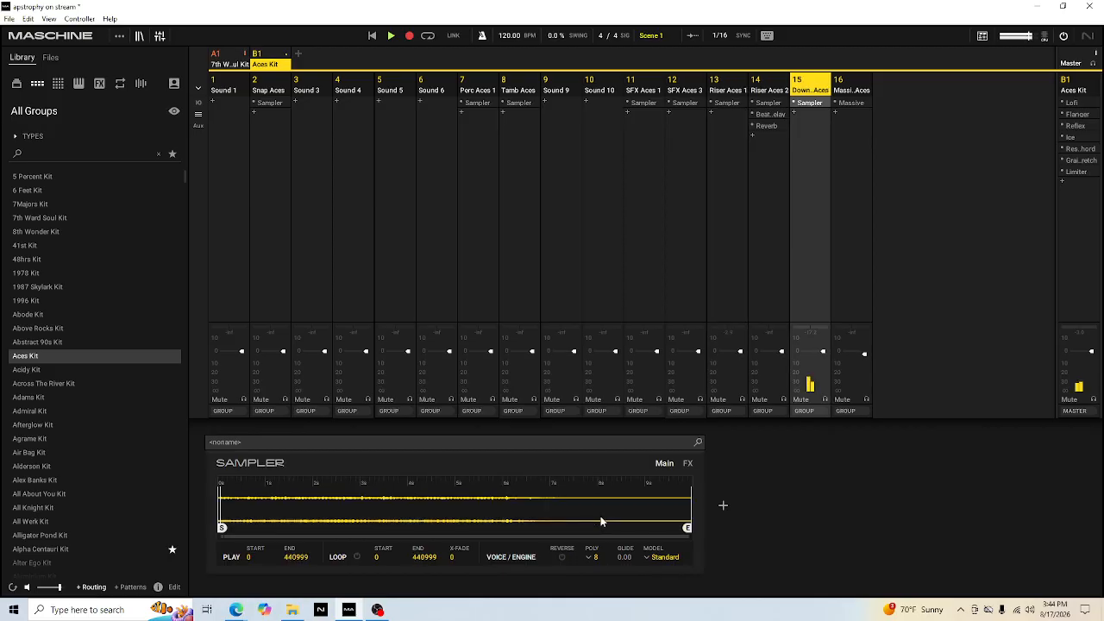
click(159, 35)
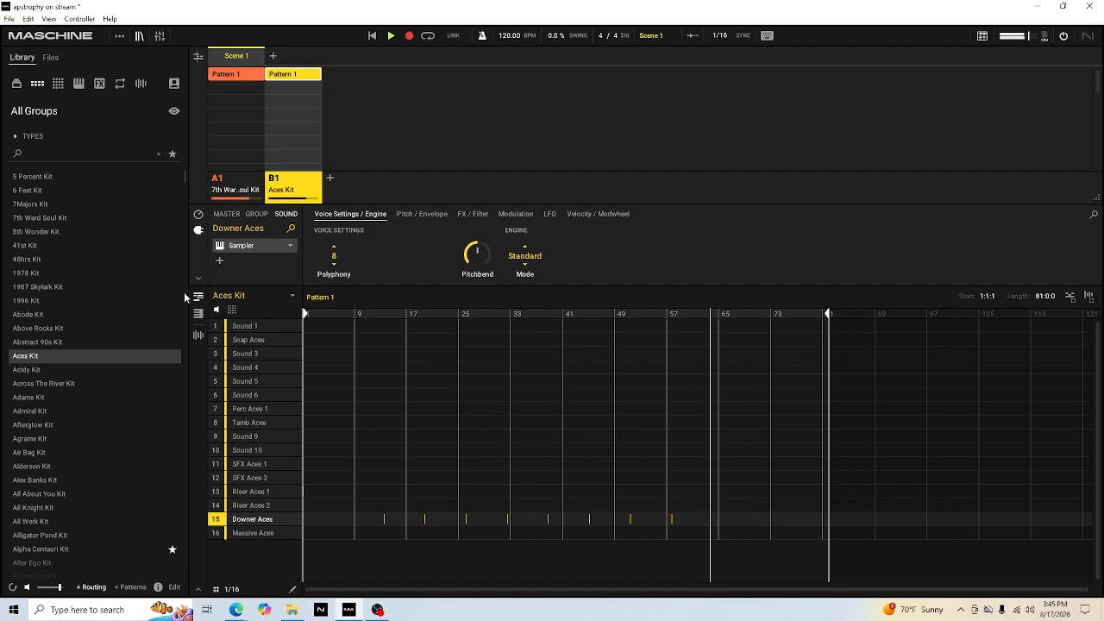
Try recording a Riser Aces 1 hit at about bar 64 and delete the note
key(q)
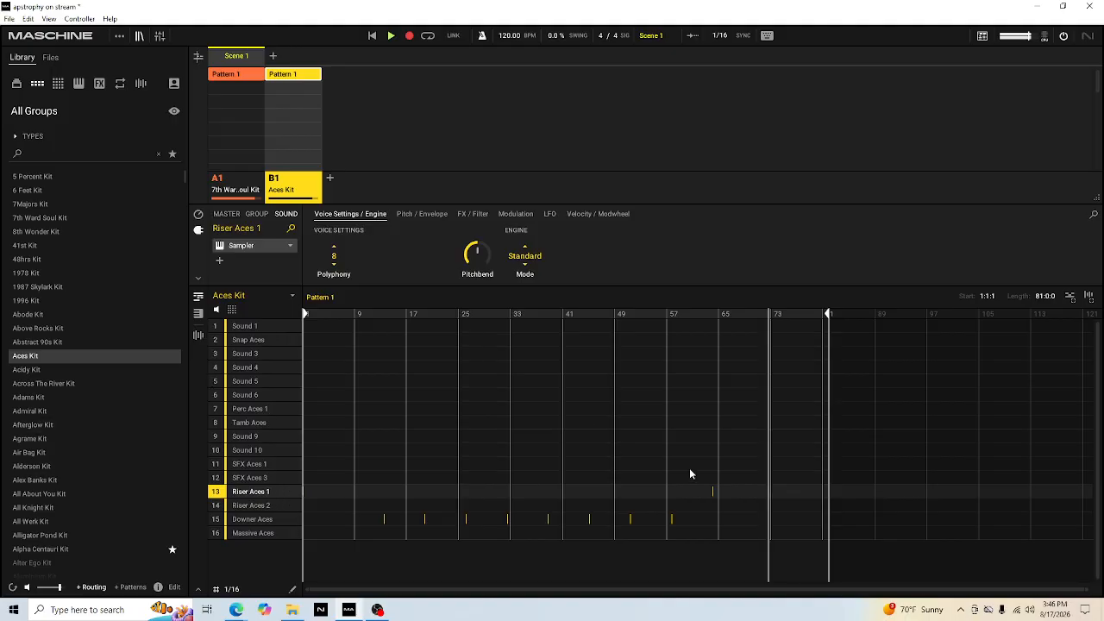
click(713, 491)
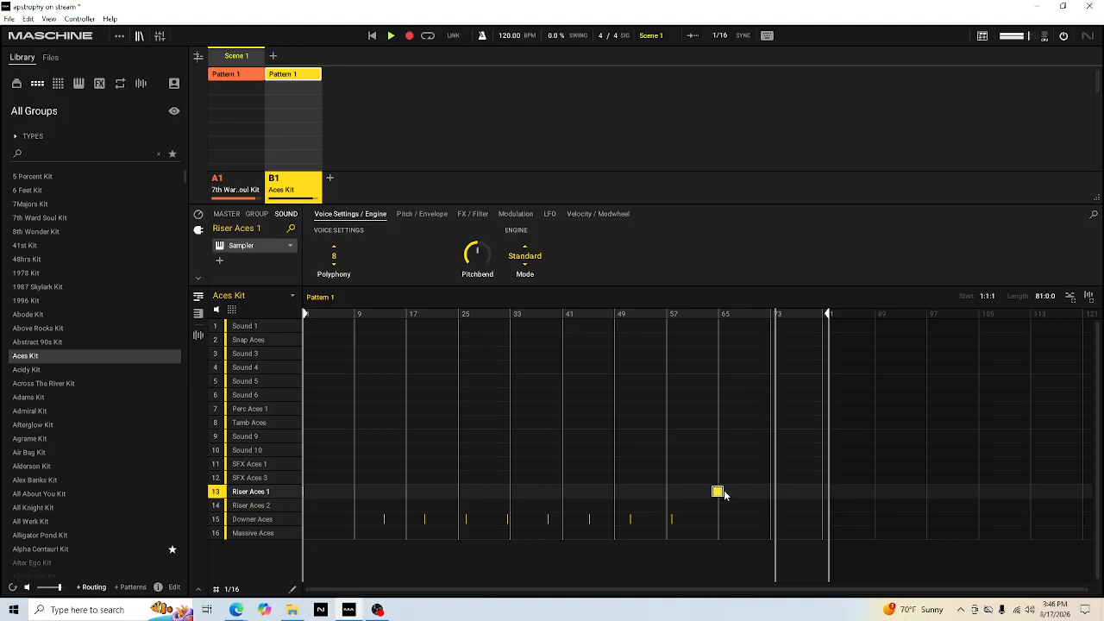
double_click(714, 491)
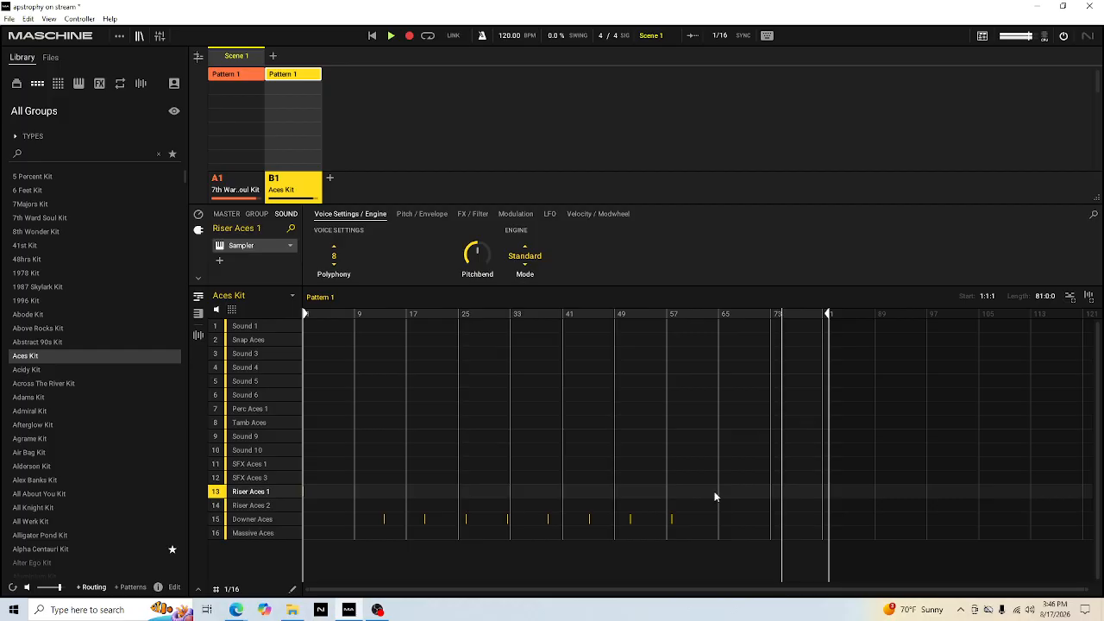
key(space)
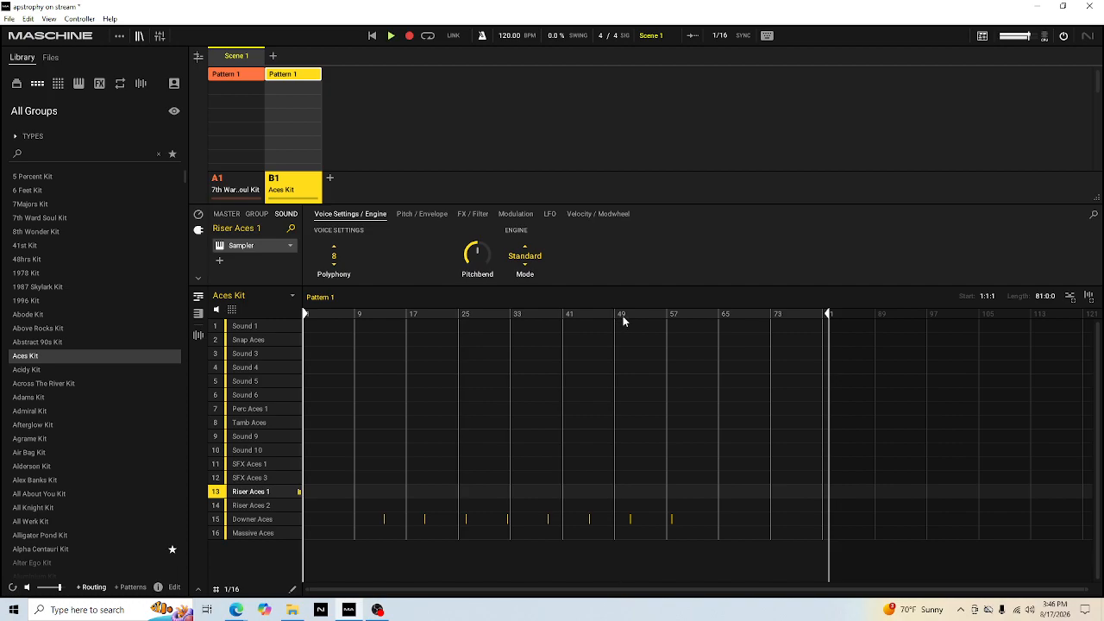
Play from about bar 49 and record Downer Aces hits near bars 62 and 69 and a Riser Aces 1 hit near bar 75
click(623, 316)
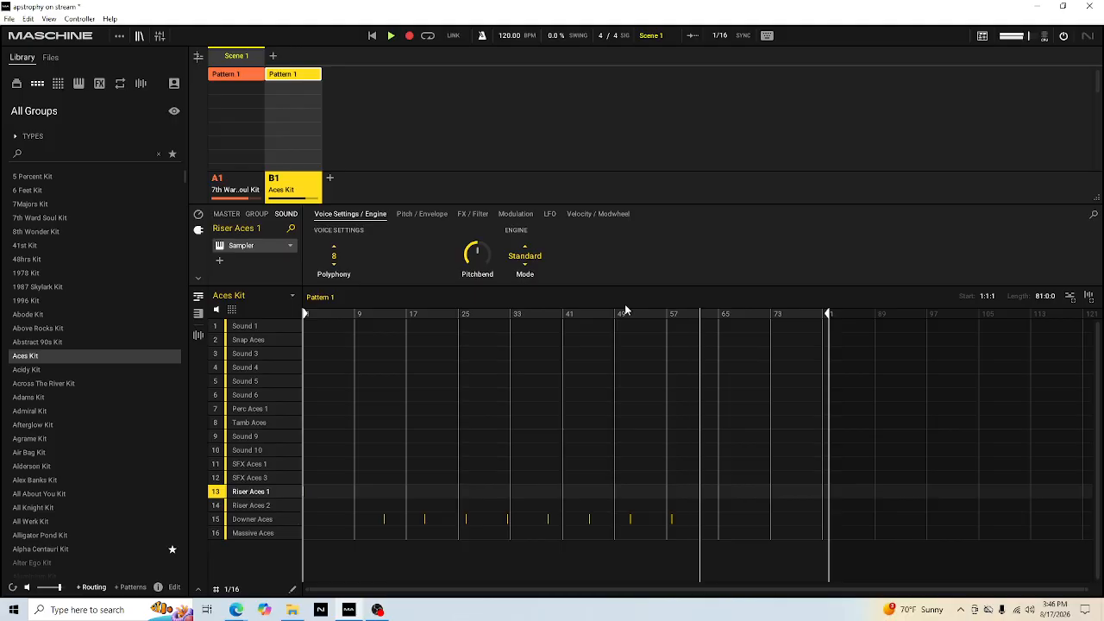
key(w)
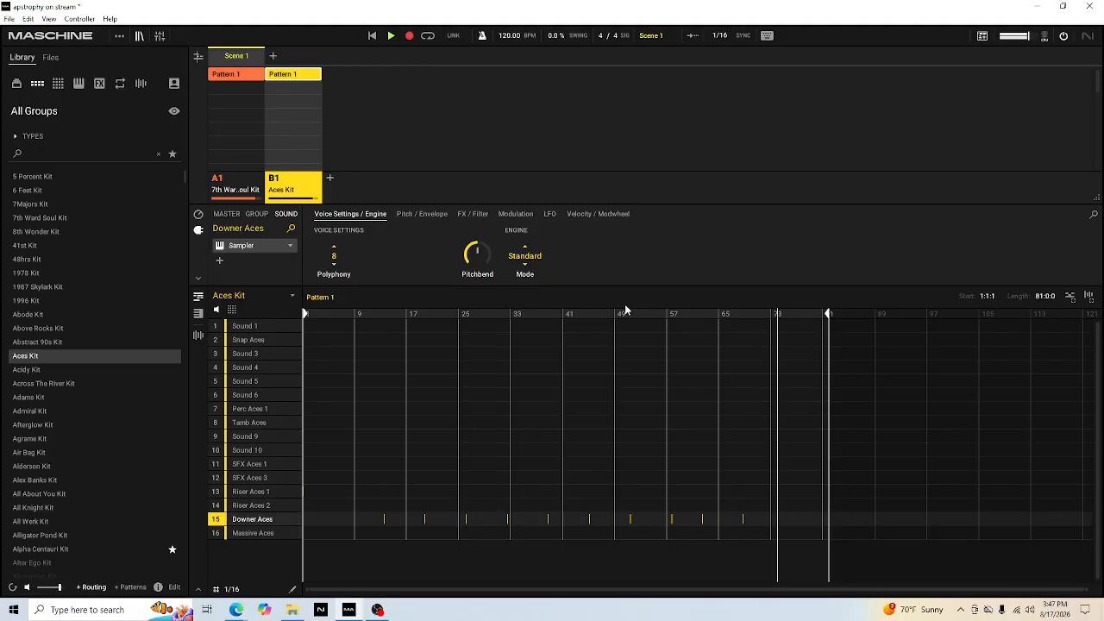
key(q)
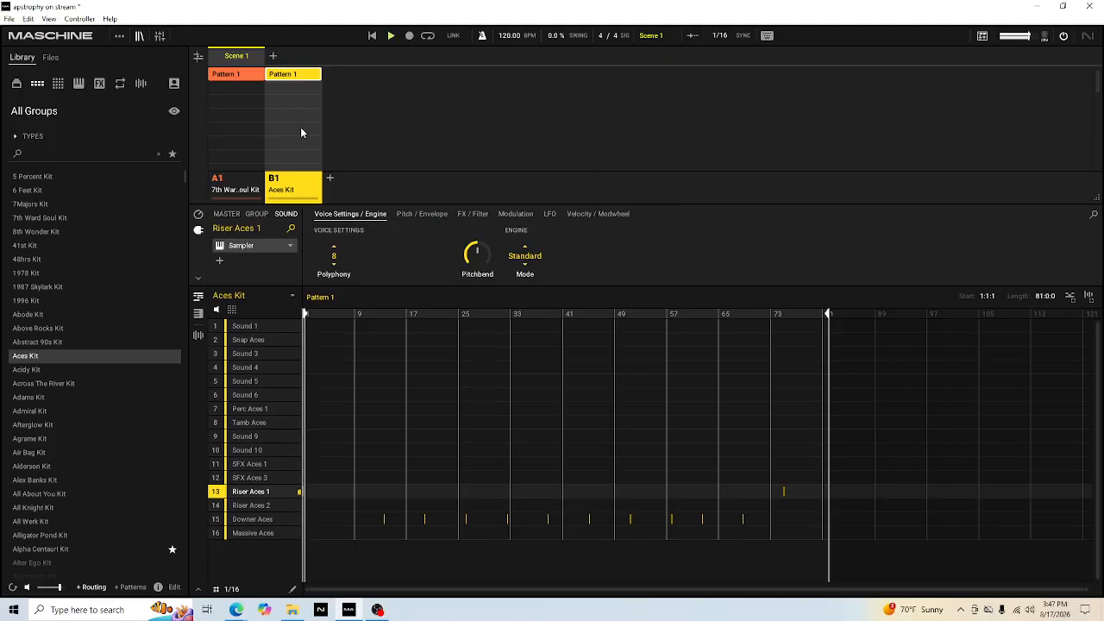
Step through the Aces Kit sounds from Riser Aces 2 to Massive Aces
key(Down)
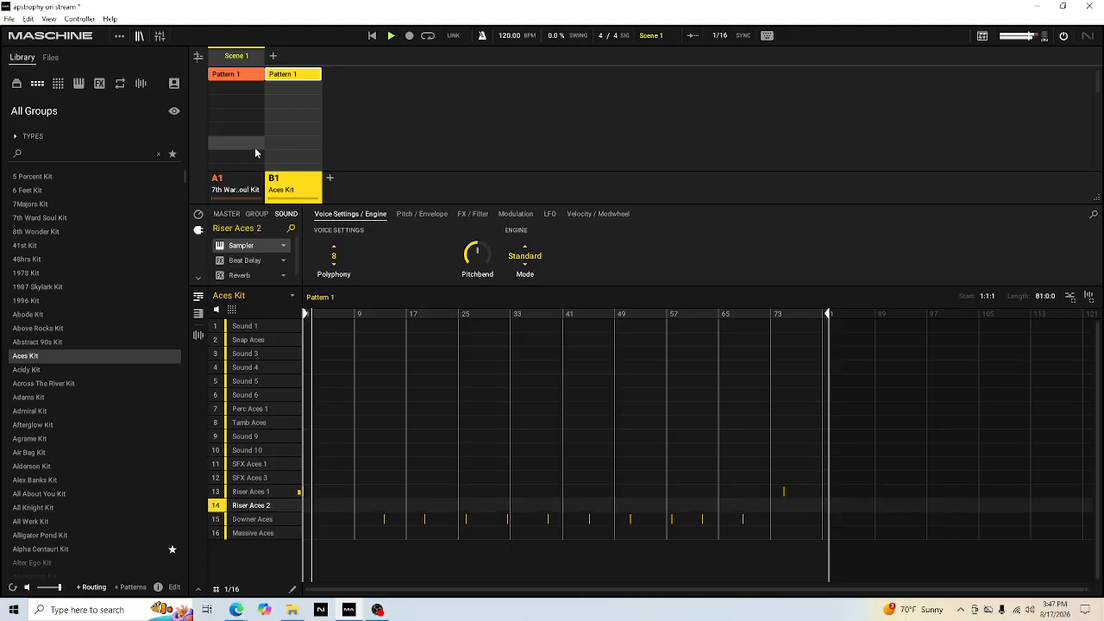
key(Down)
key(Down)
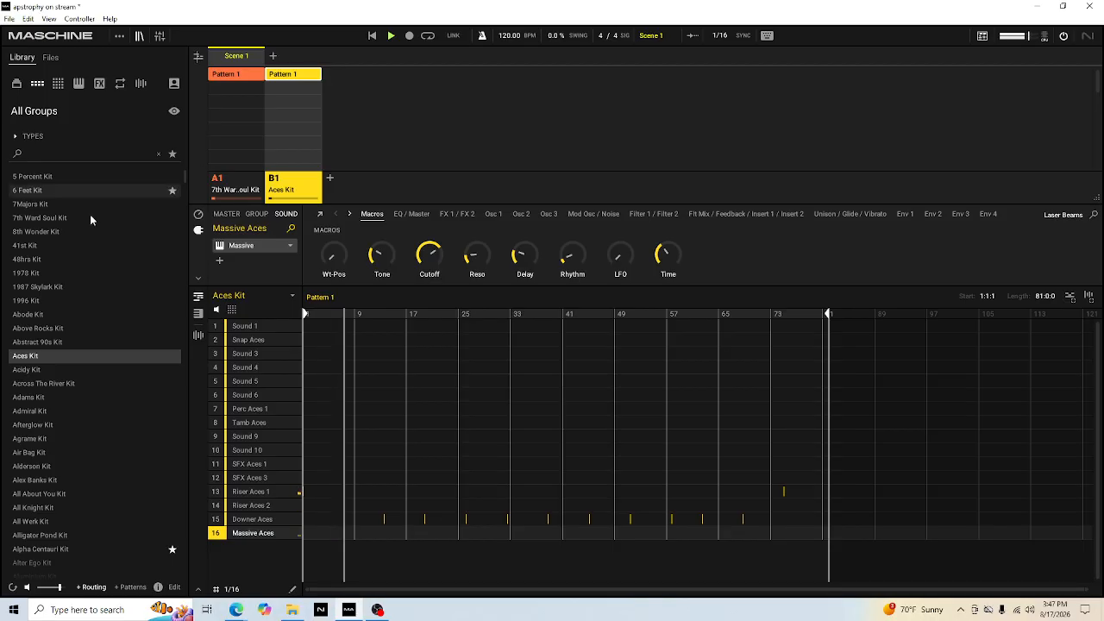
Add an empty group C1 and filter the one-shots in the library by the Piano / Keys type
click(329, 177)
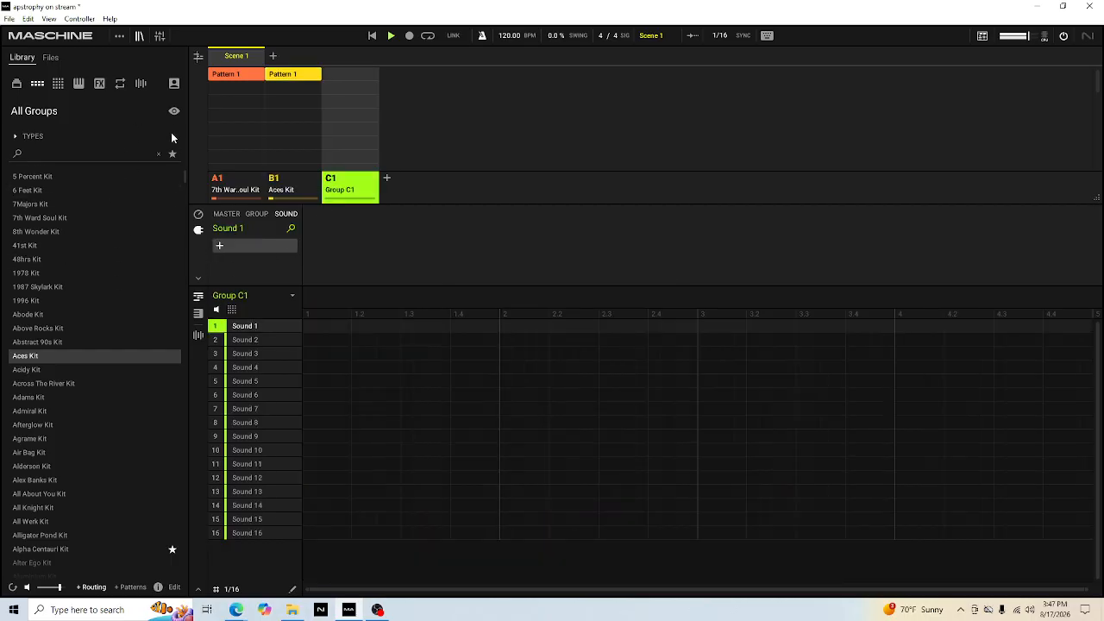
click(142, 84)
click(14, 136)
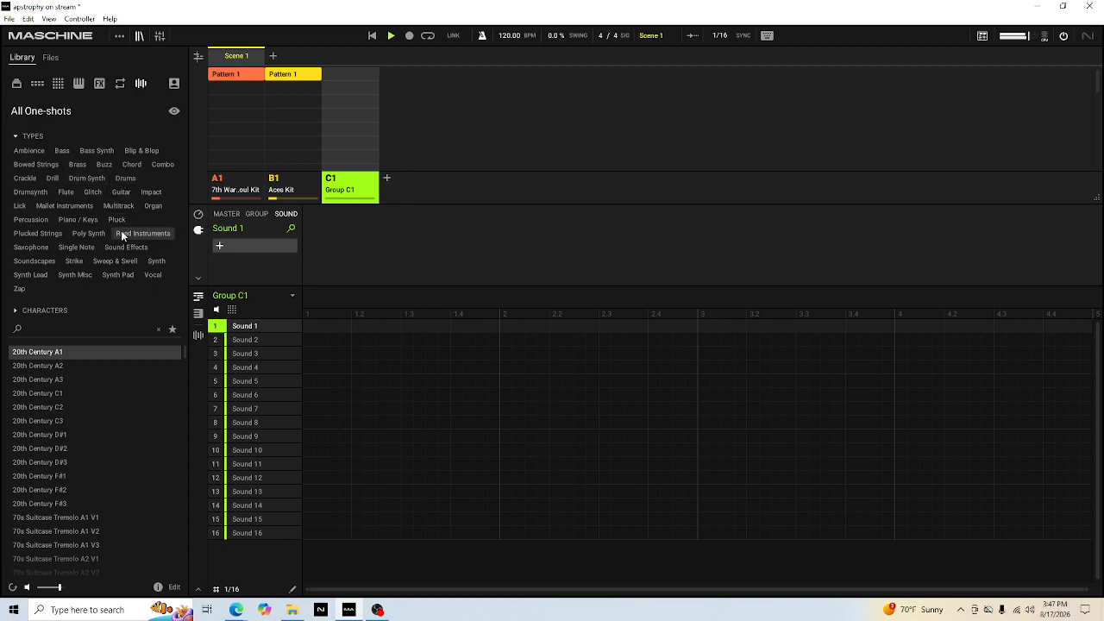
click(69, 220)
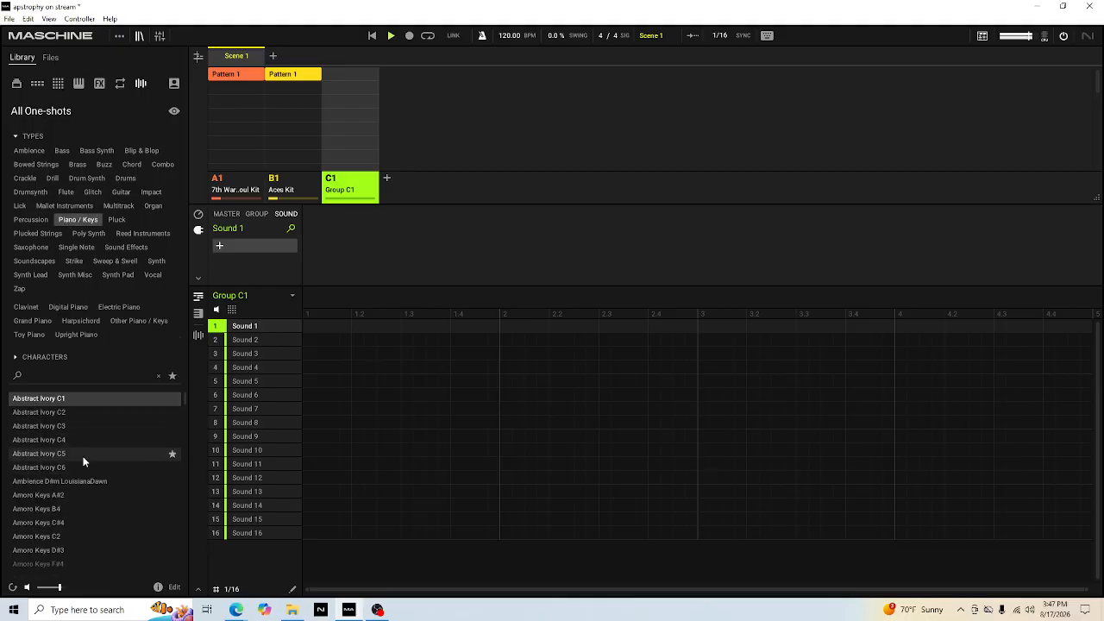
Audition piano one-shots from the Abstract Ivory, Betta Roadz and Blaise series in the library
click(81, 456)
click(81, 471)
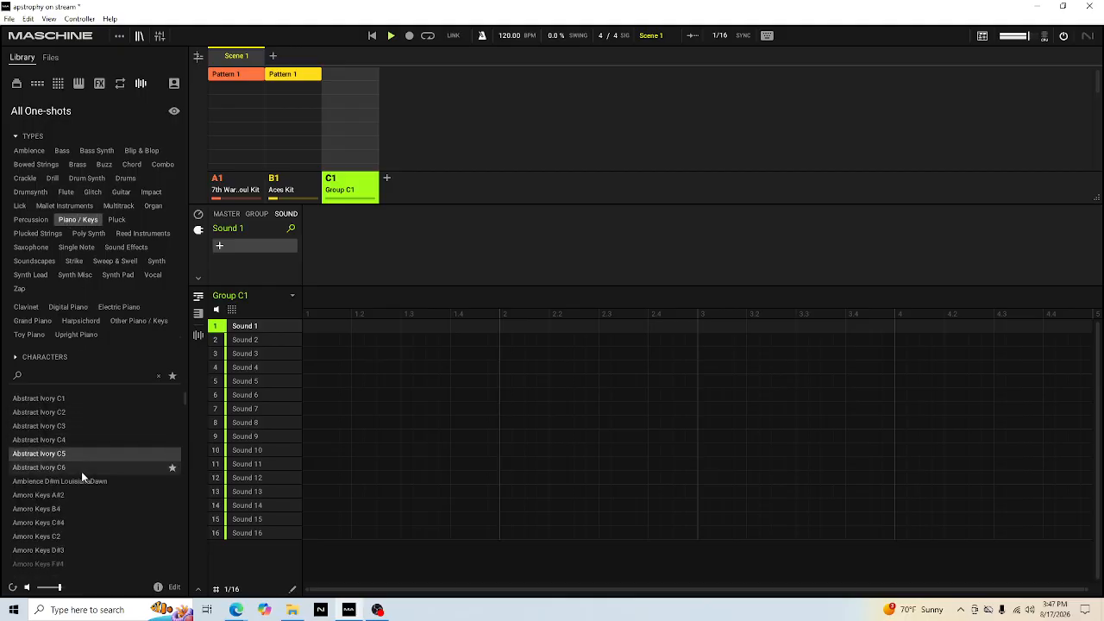
click(82, 427)
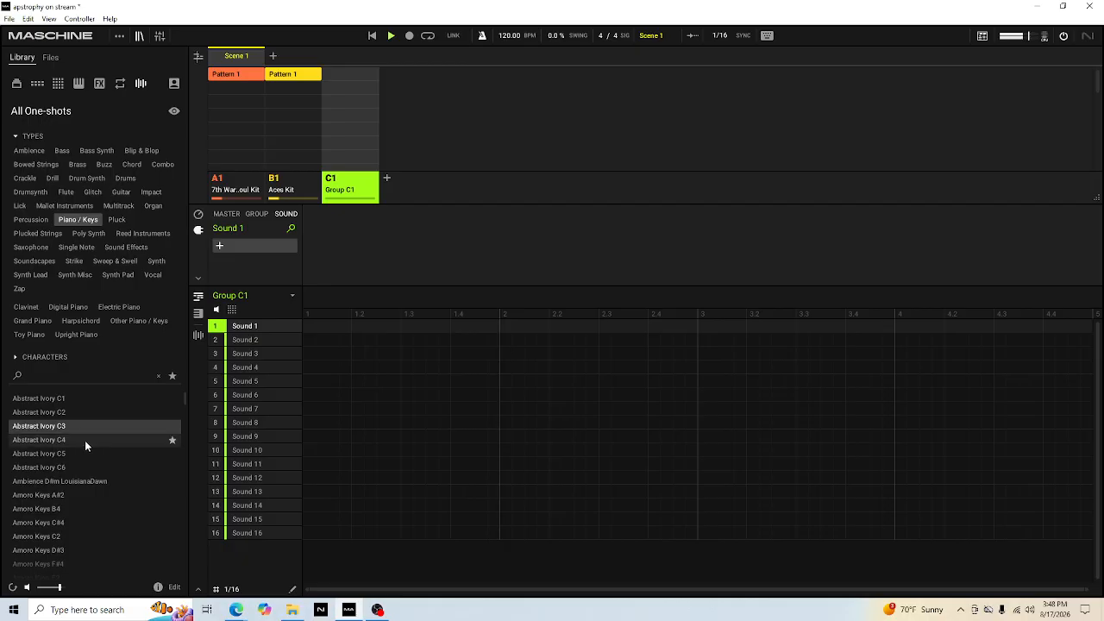
click(87, 444)
scroll(86, 450, down, 5)
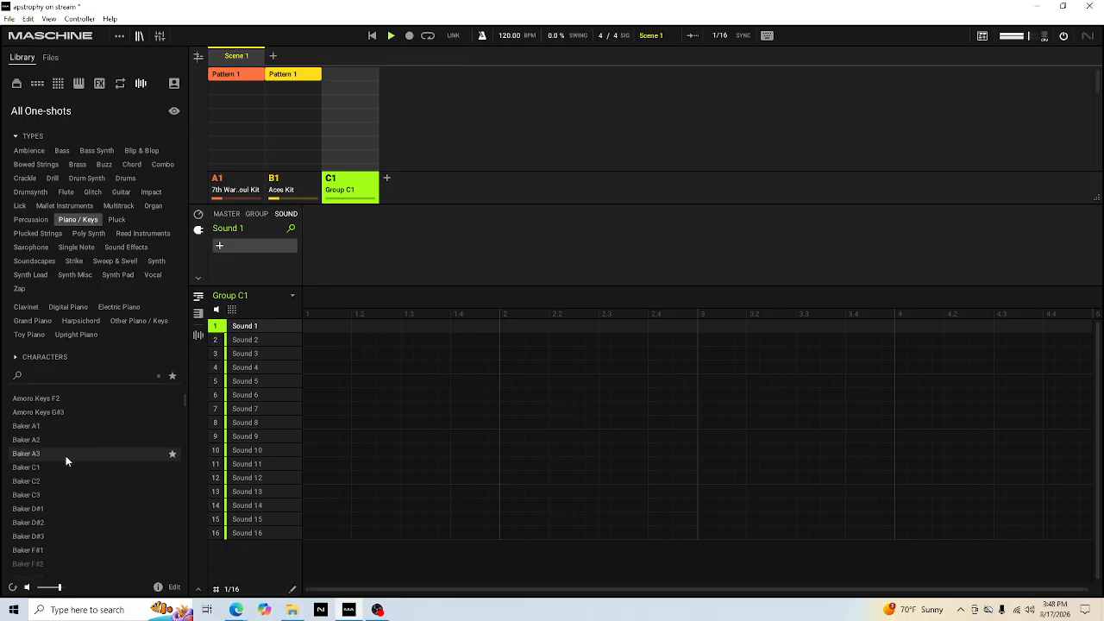
scroll(91, 418, down, 3)
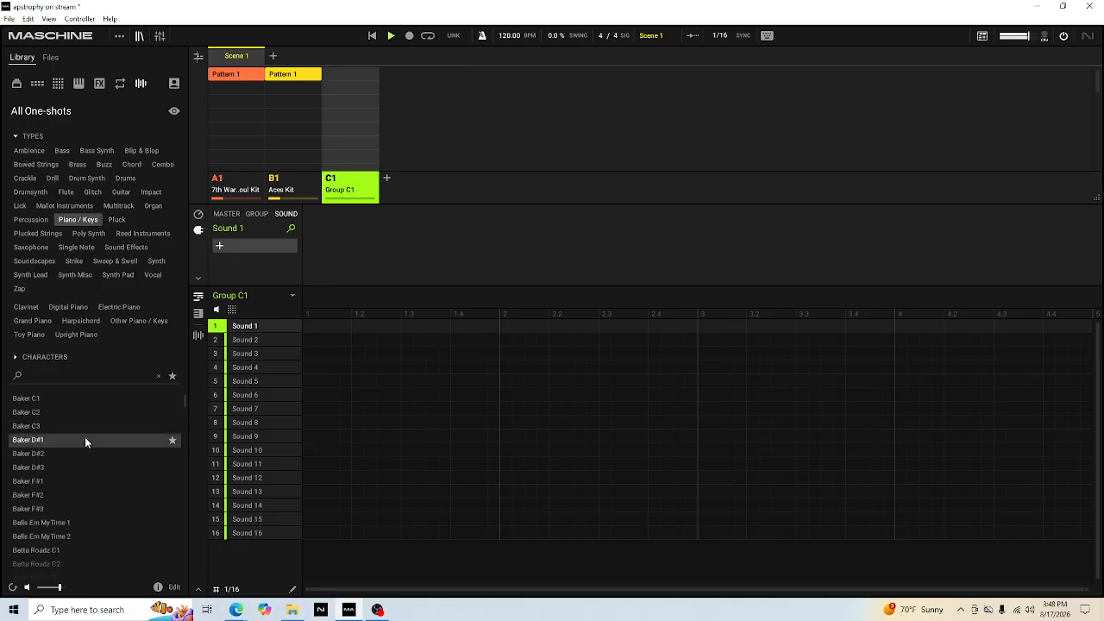
scroll(78, 440, down, 4)
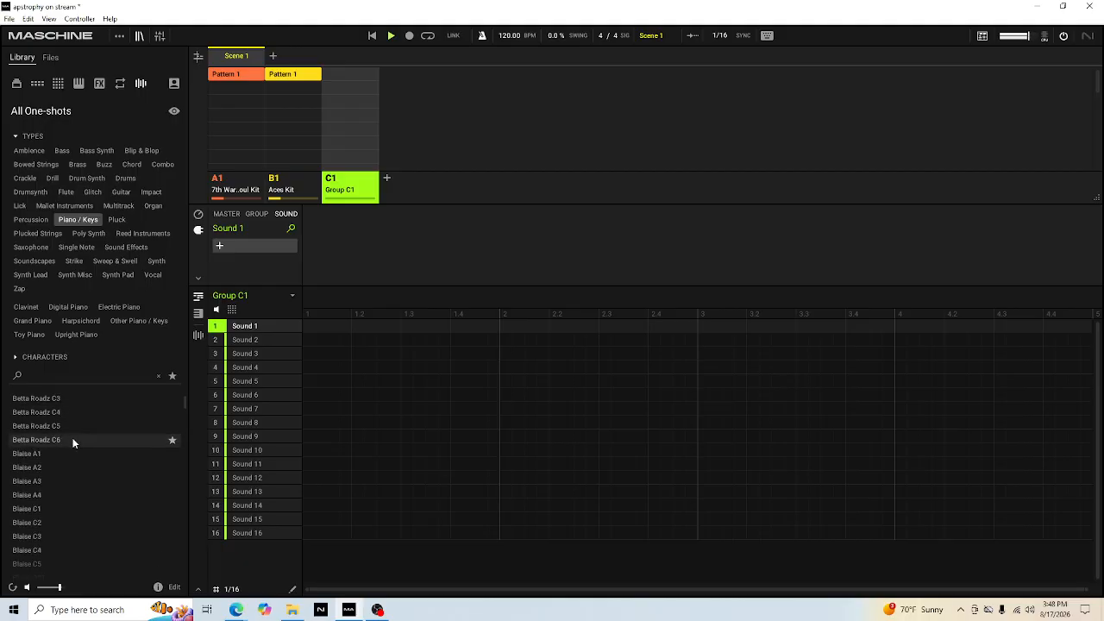
click(73, 440)
scroll(74, 441, down, 2)
click(63, 440)
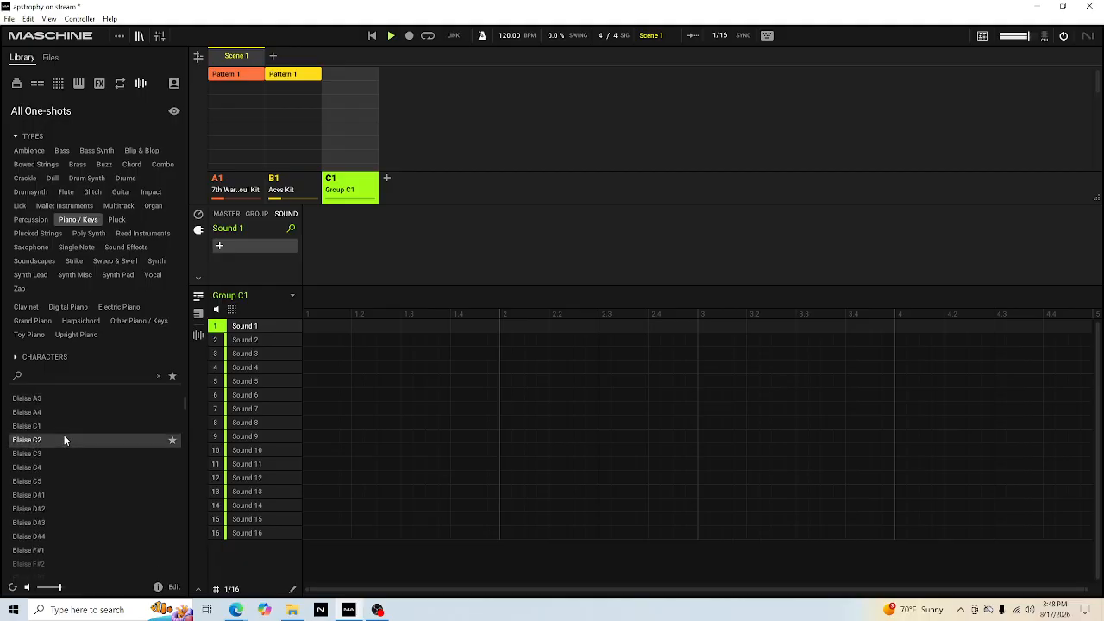
click(52, 453)
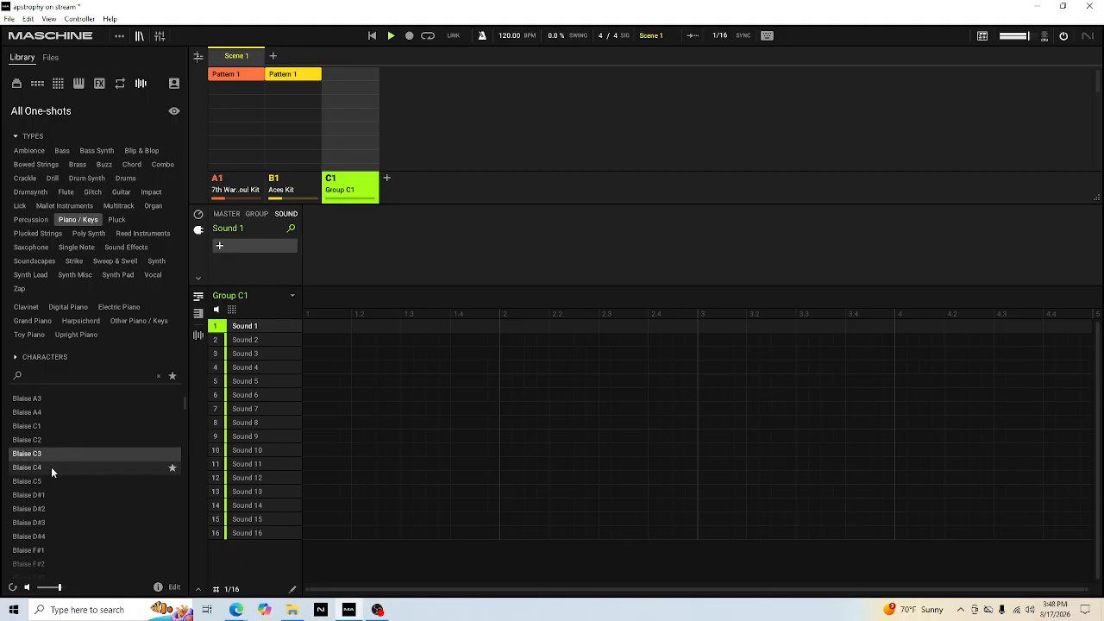
Audition the piano chord one-shots from Chord A Nostalgia to Chord A# Moes in the library
scroll(51, 467, down, 5)
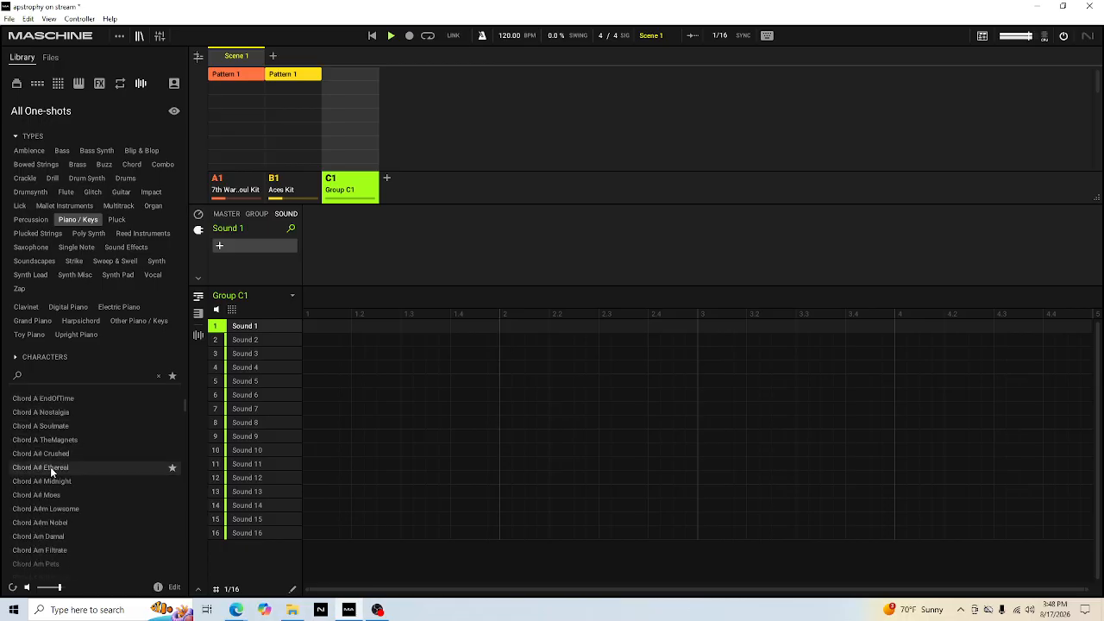
click(50, 466)
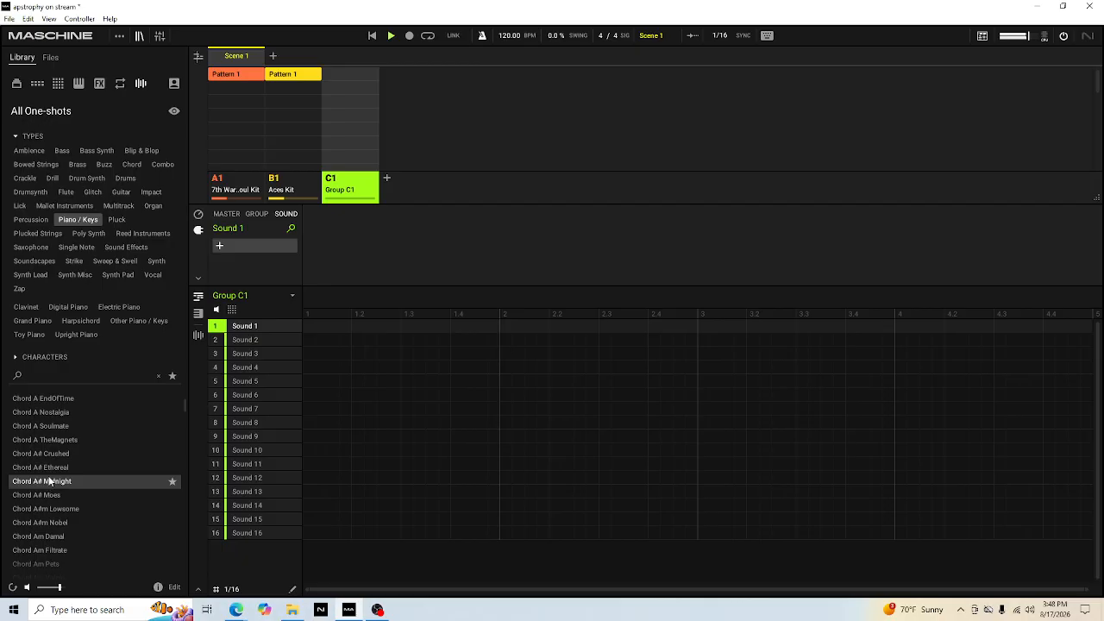
click(46, 482)
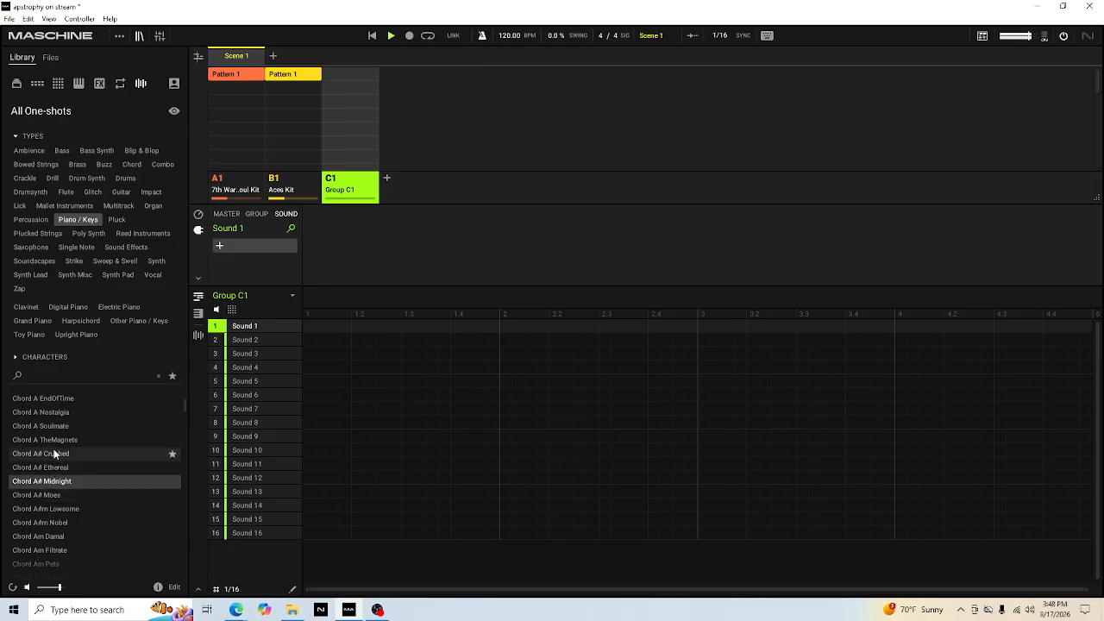
click(53, 454)
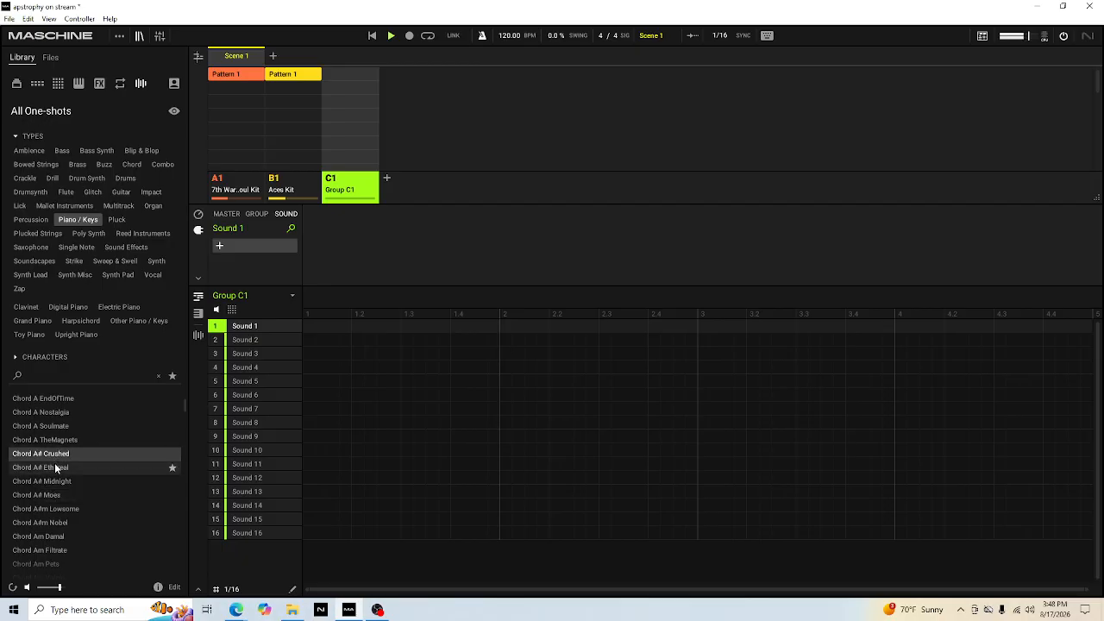
click(55, 464)
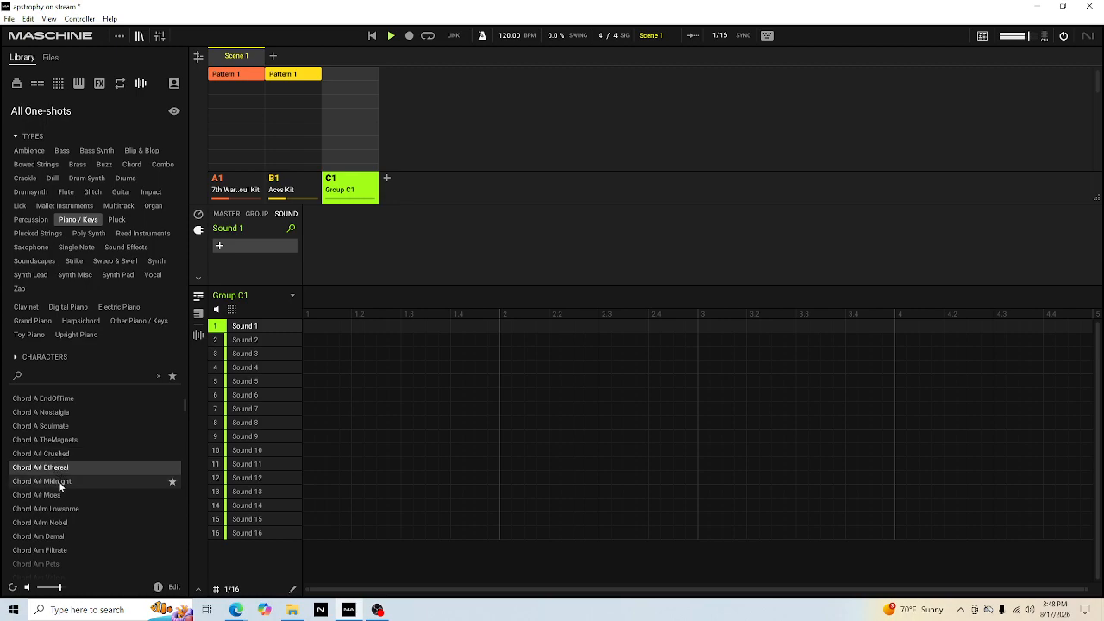
click(59, 482)
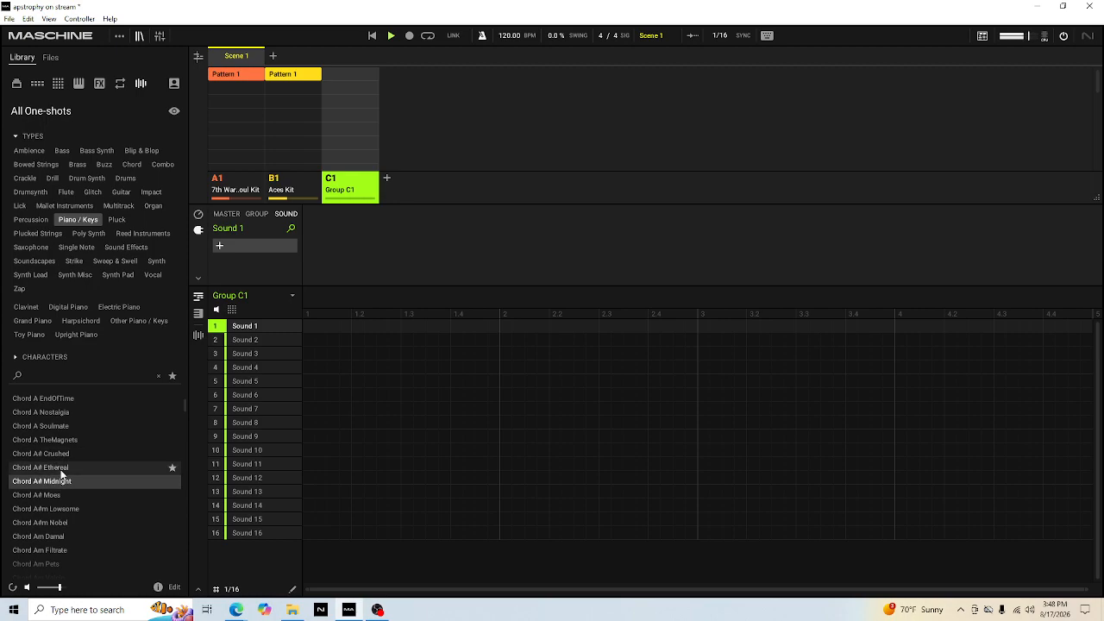
click(59, 495)
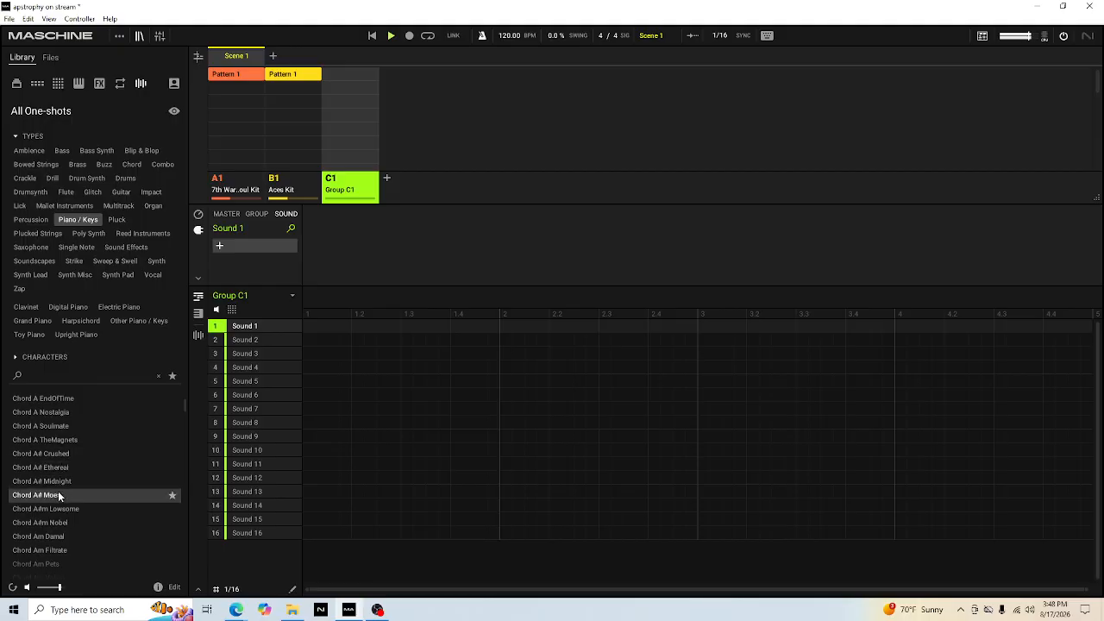
click(59, 414)
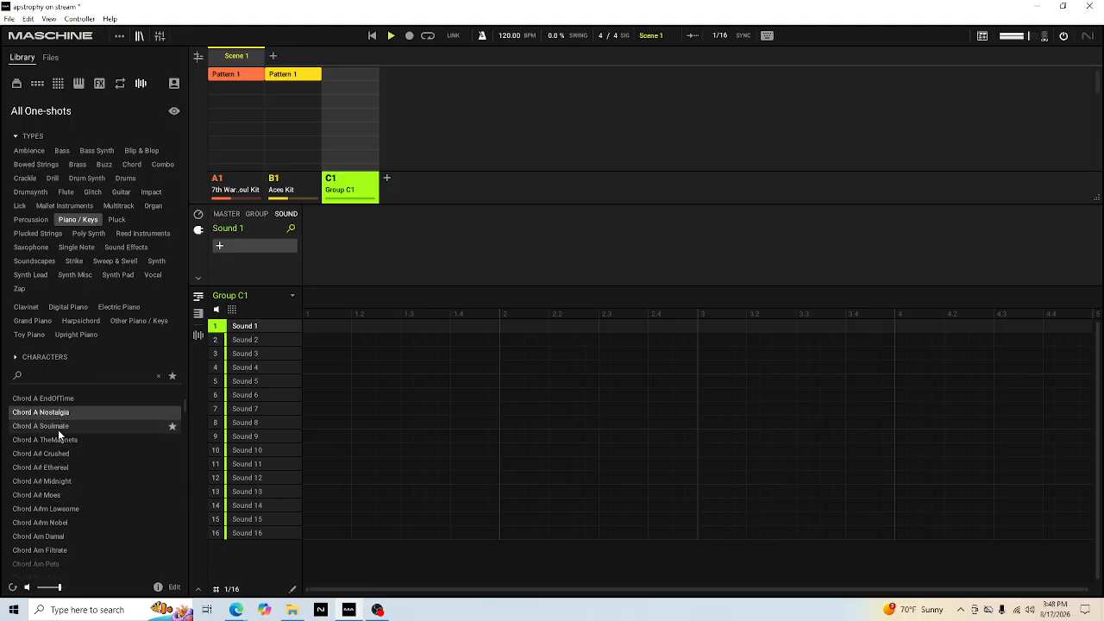
click(57, 441)
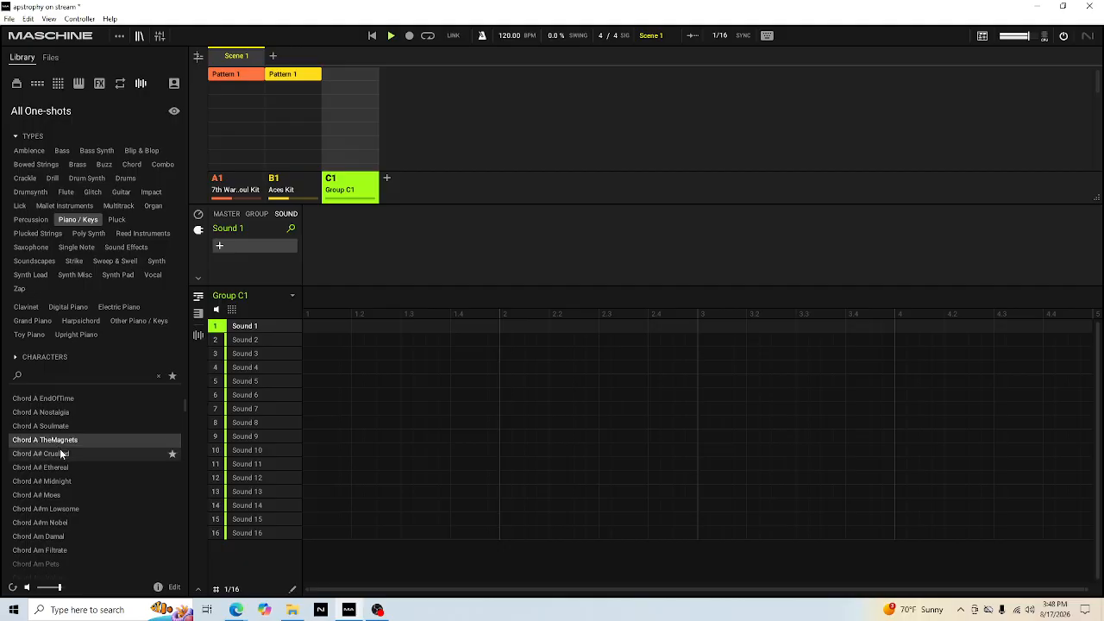
click(60, 453)
Audition the Am, B, Bb and C piano chord one-shots, including Chord Am Filtrate, Chord B Moes and Chord C Trellis
scroll(60, 466, down, 3)
click(66, 455)
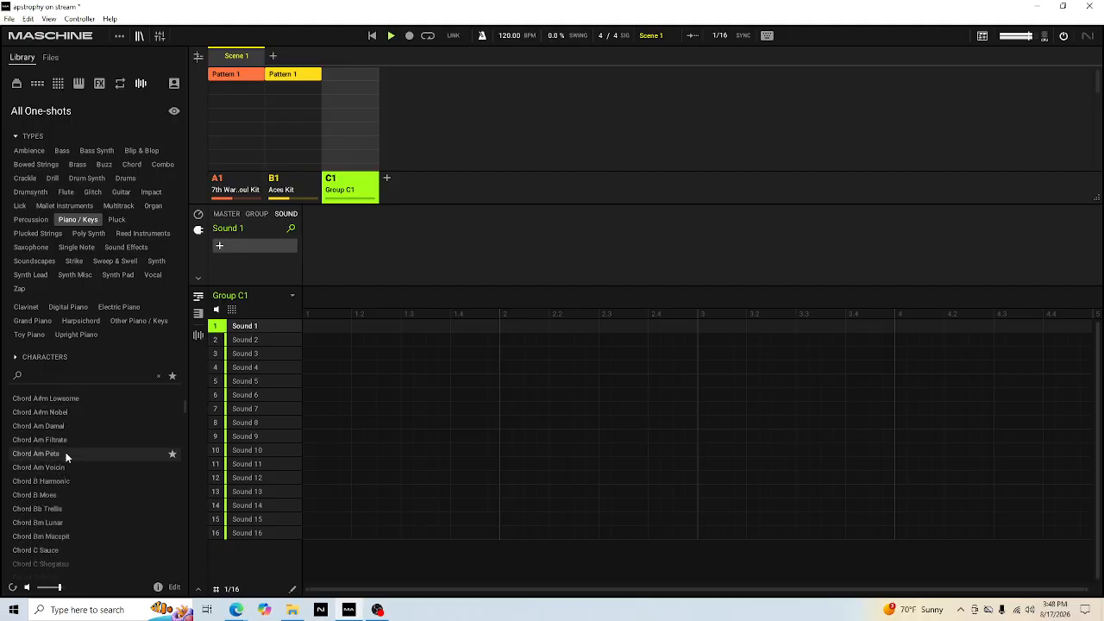
click(77, 441)
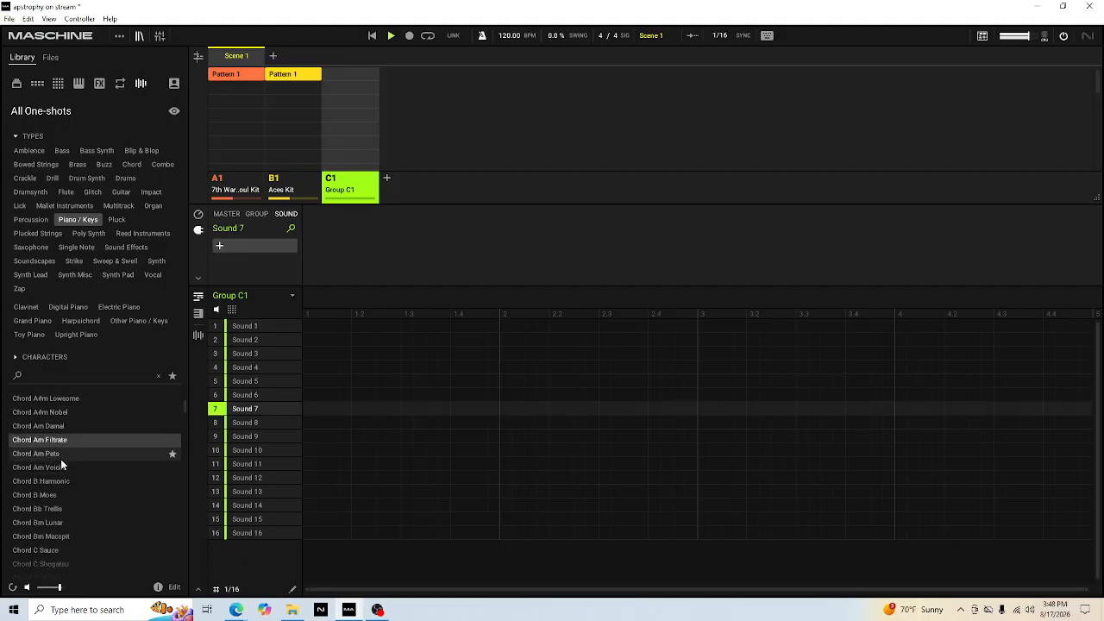
click(59, 454)
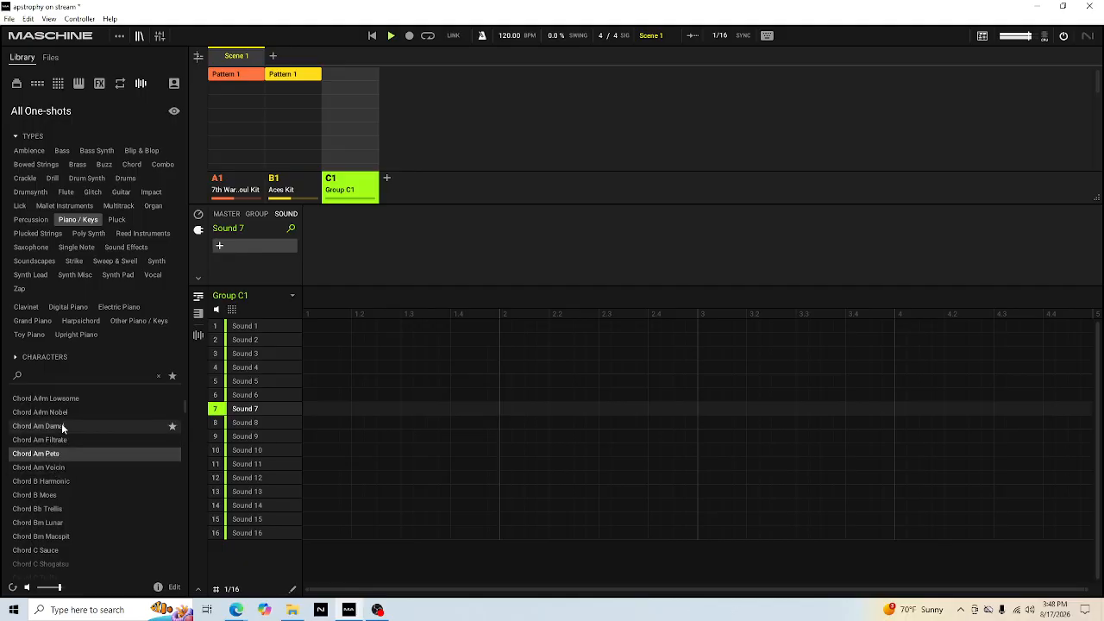
click(62, 425)
click(41, 496)
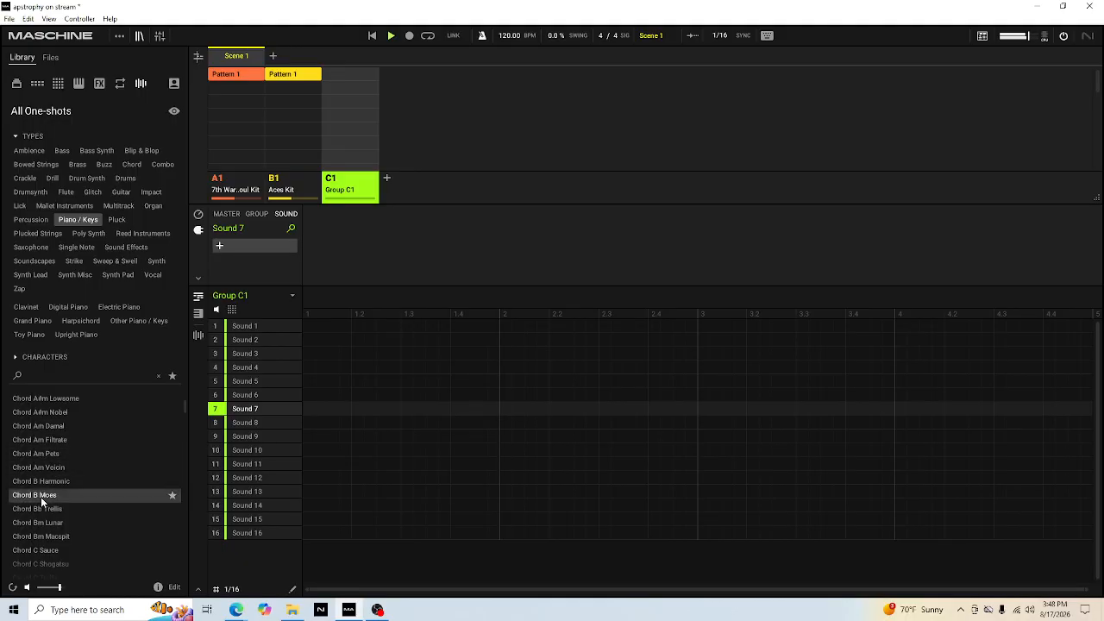
click(46, 513)
scroll(48, 514, down, 2)
click(49, 514)
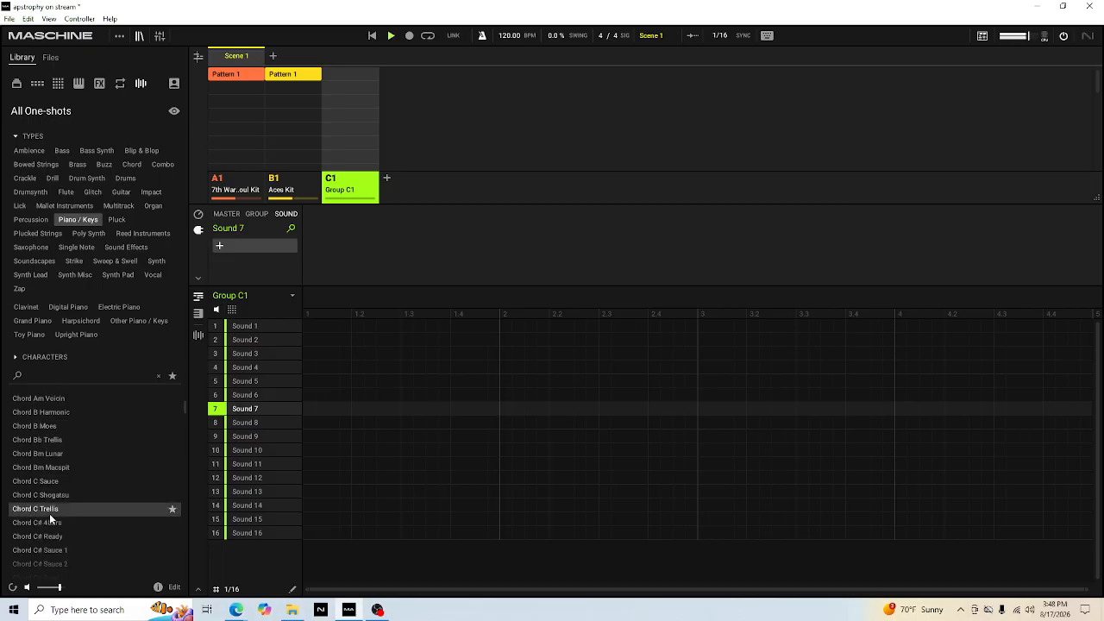
Load the Chord C#m Keys FriedGreenTomatoes one-shot into sound slot 9 of Group C1
scroll(49, 513, down, 3)
click(79, 507)
scroll(74, 496, down, 2)
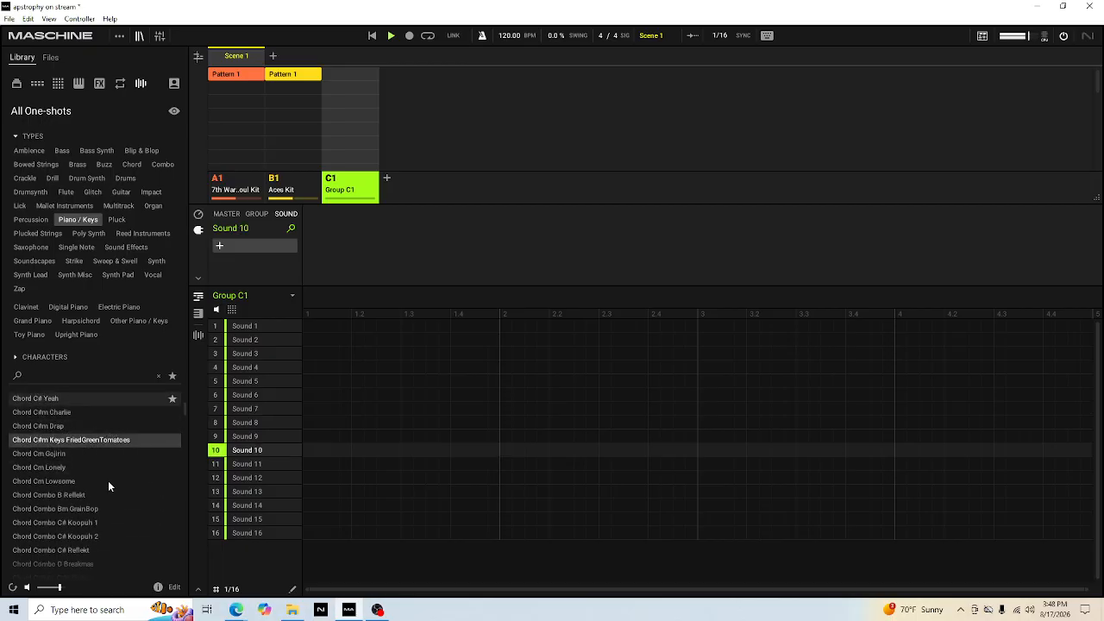
key(Up)
double_click(59, 445)
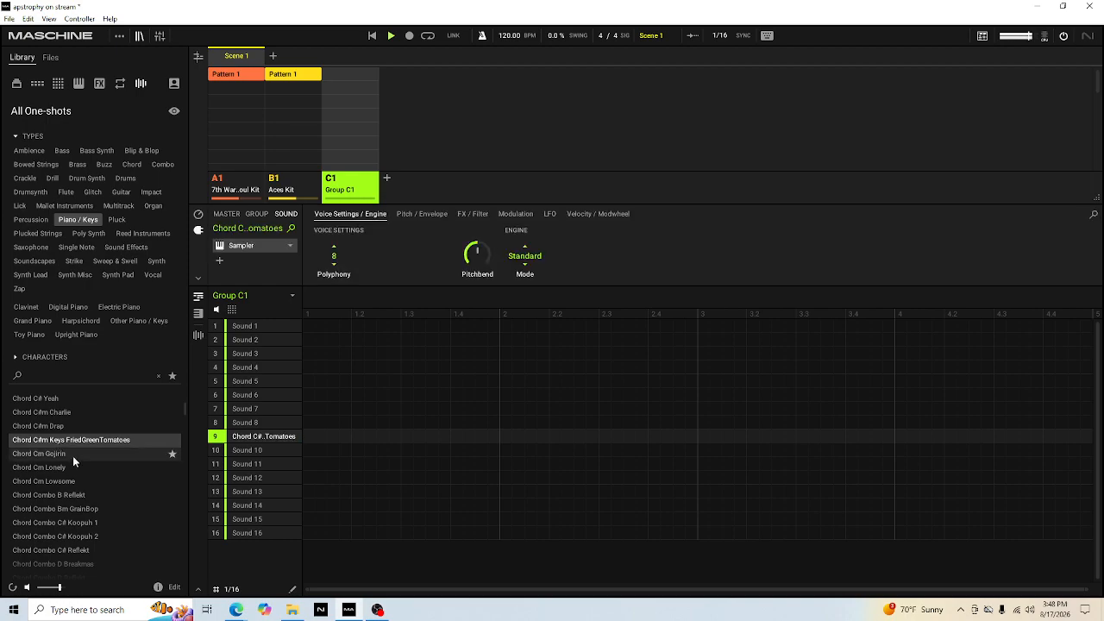
Audition the piano chord one-shots from Chord Cm Gojirin to Chord Combo Bm GrainBop
click(73, 455)
click(64, 468)
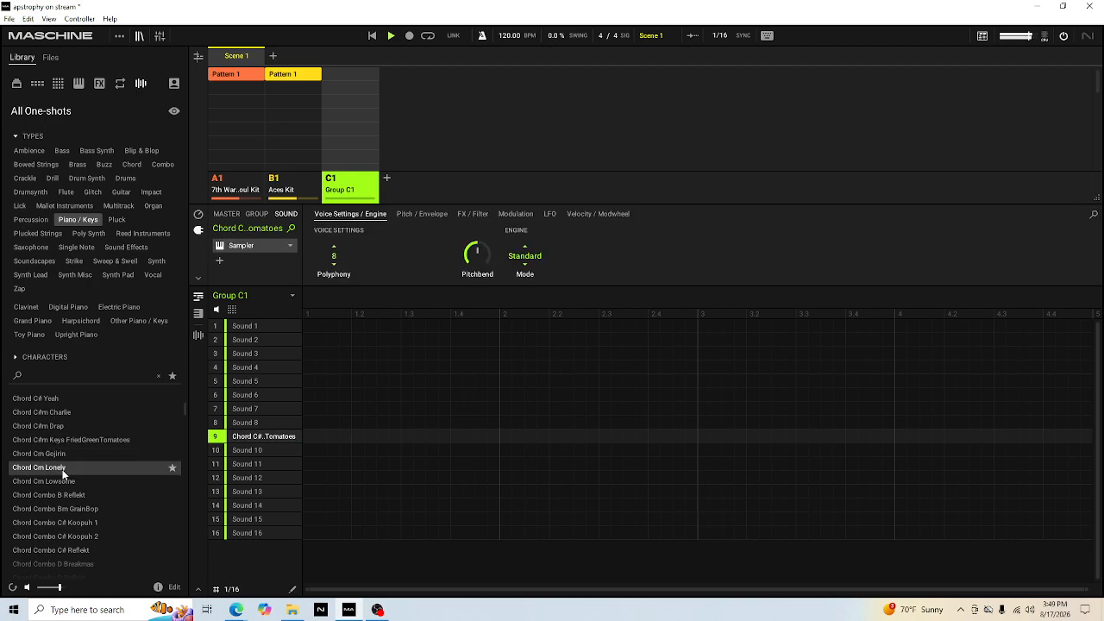
click(60, 478)
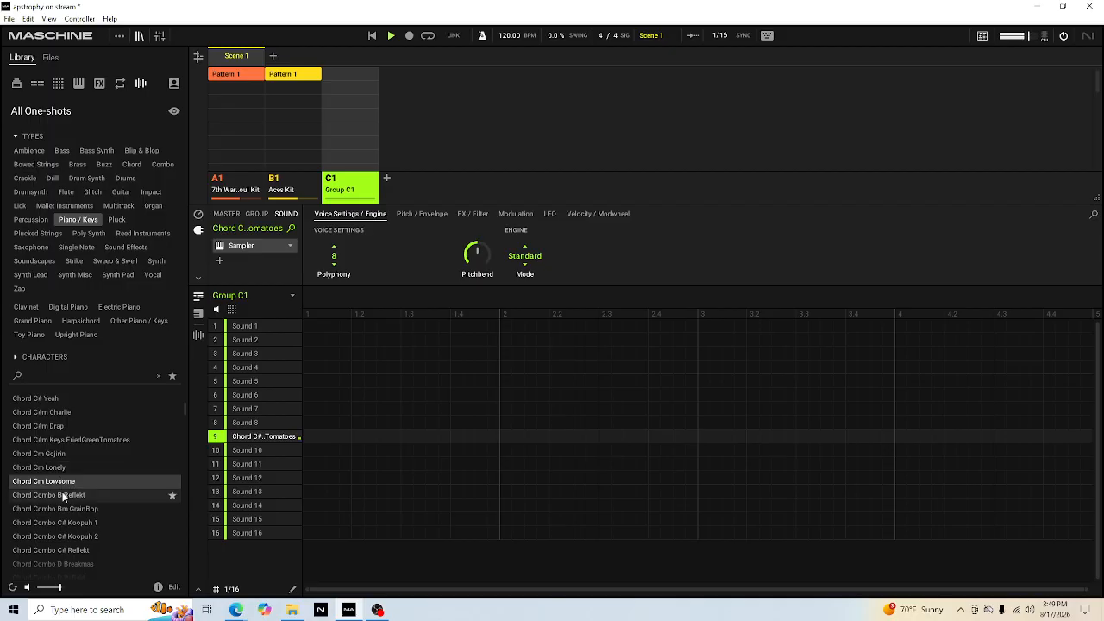
click(61, 493)
click(58, 509)
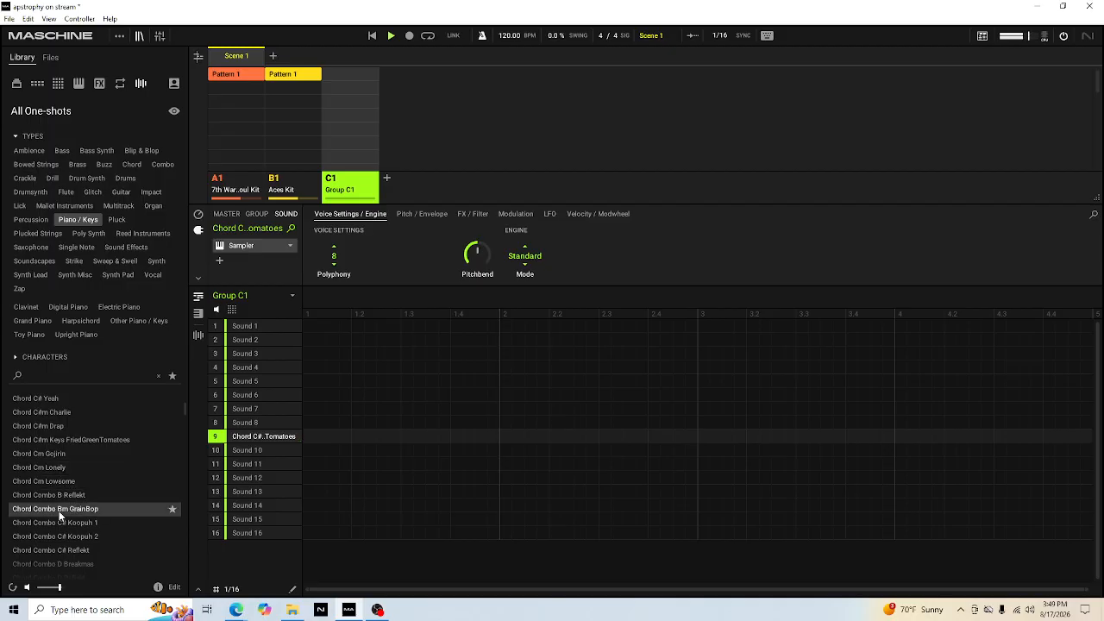
Audition Chord Combo D Breakmas, Chord Combo Dm Reflekt and Chord D TheMagnets in the library
scroll(59, 516, down, 2)
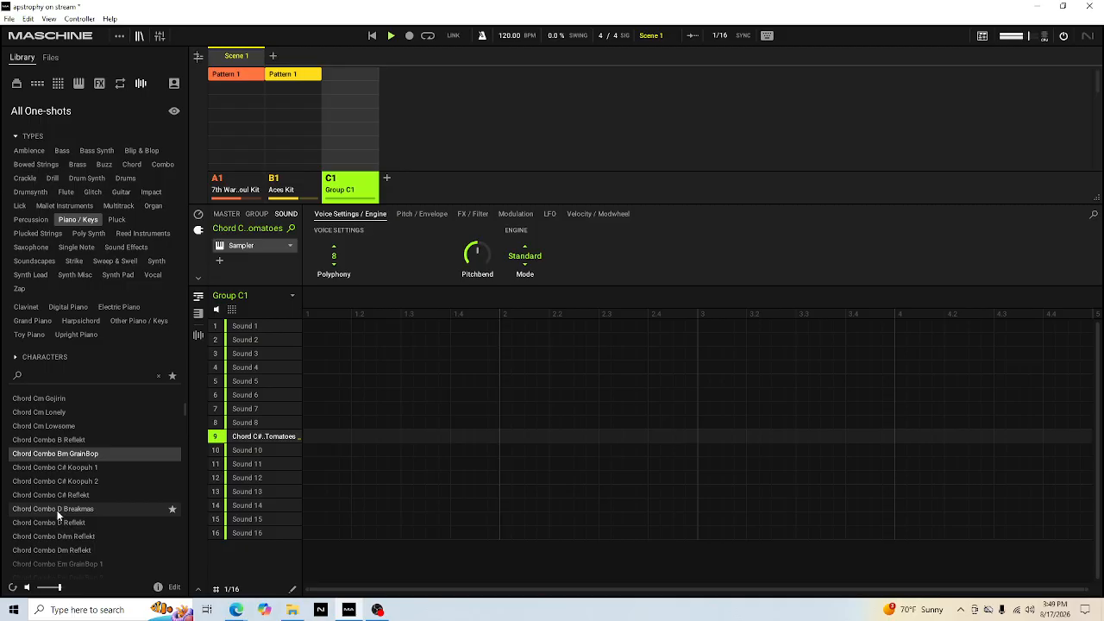
click(58, 509)
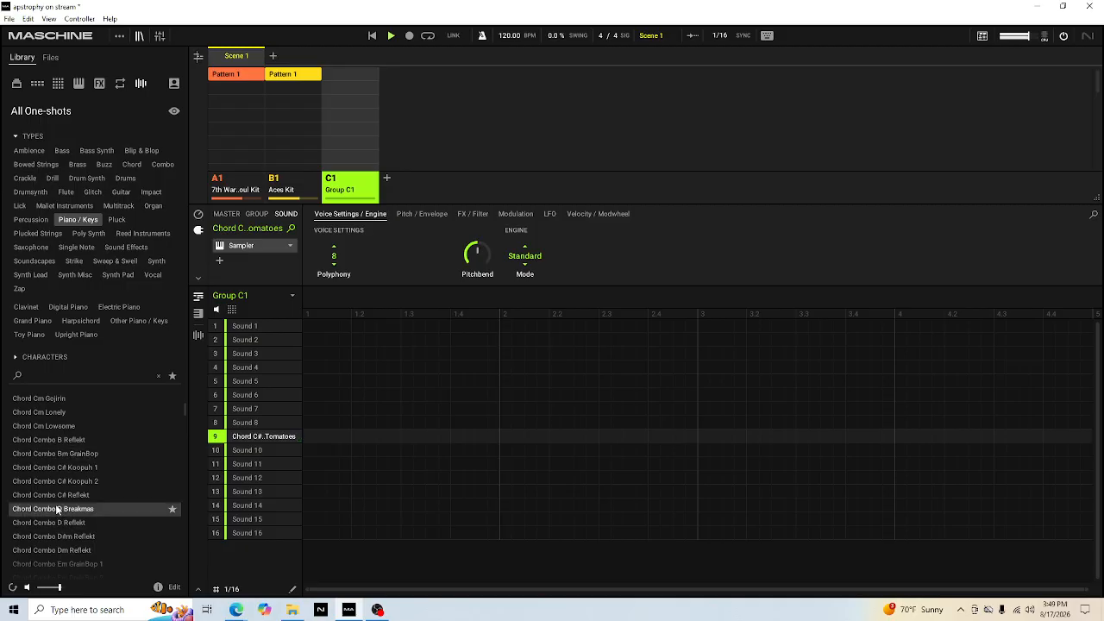
scroll(58, 507, down, 2)
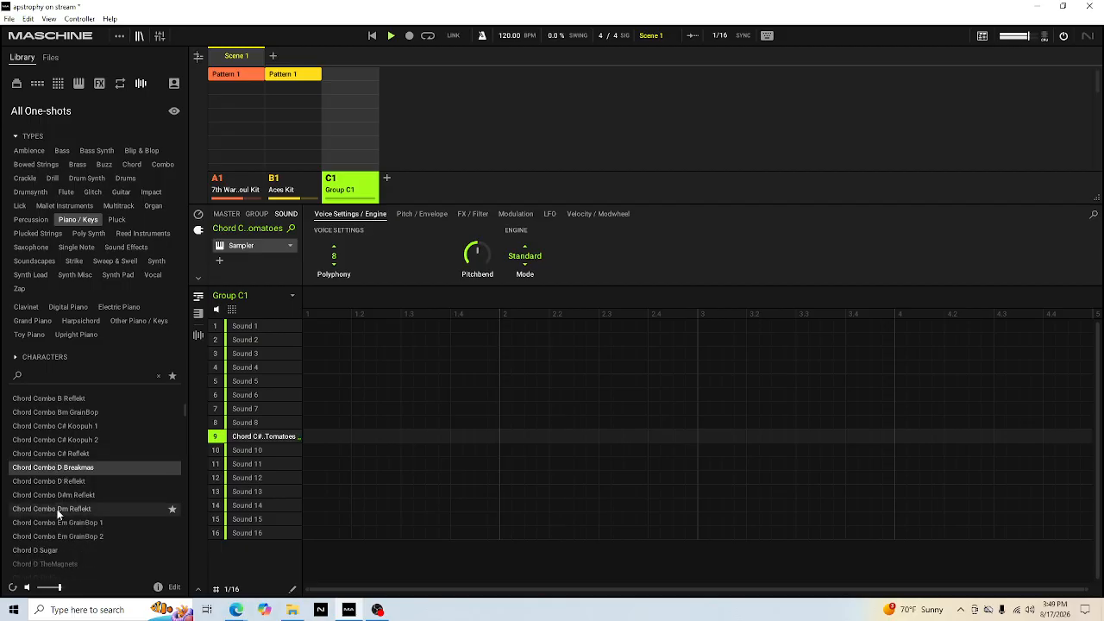
click(57, 509)
scroll(56, 509, down, 2)
click(55, 509)
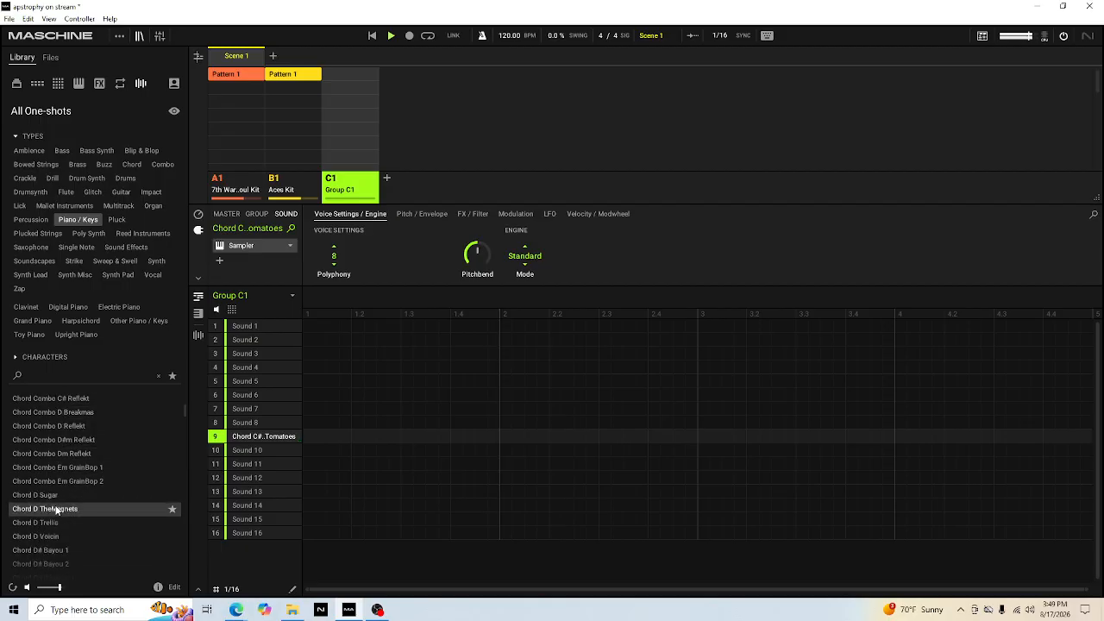
scroll(44, 423, down, 1)
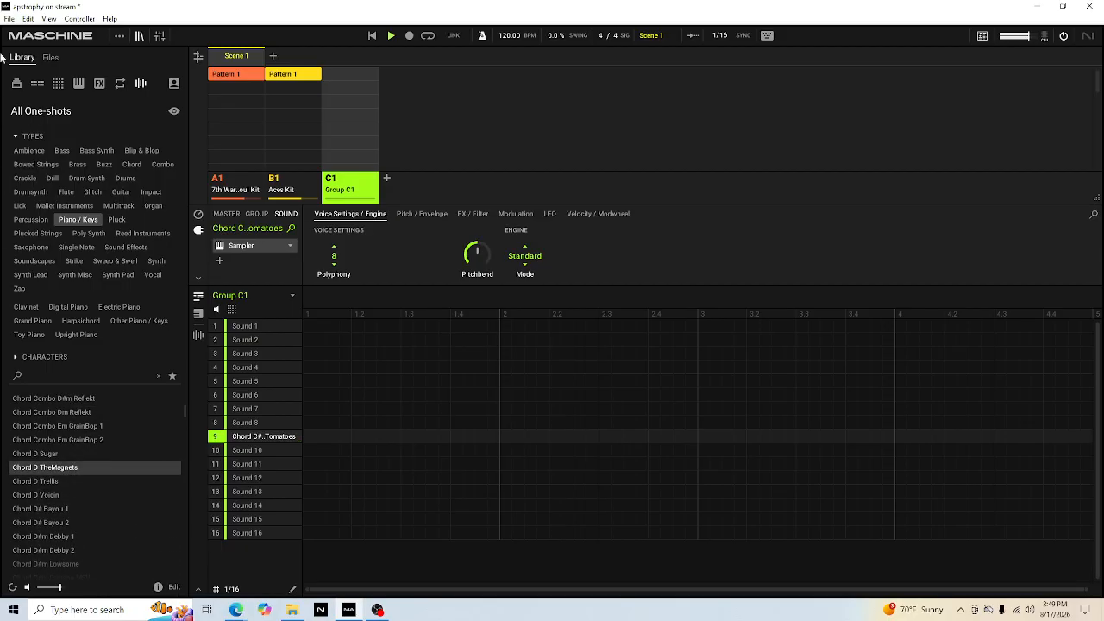
Find the Chord F# Midnight one-shot among the piano chords and load it into sound slot 10 of Group C1
scroll(87, 419, down, 4)
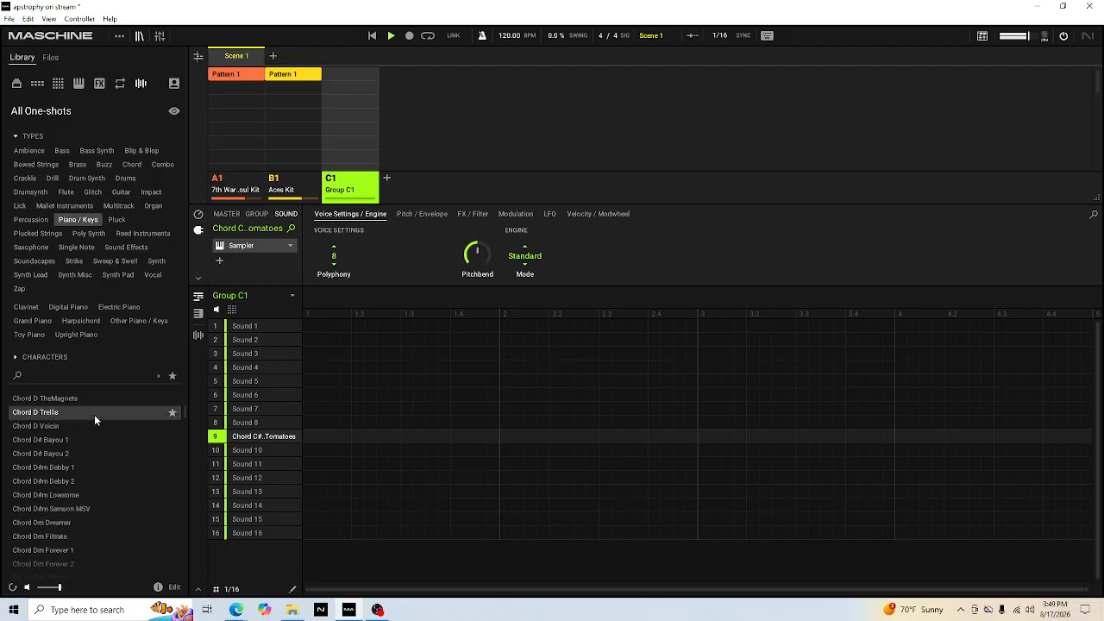
scroll(88, 419, down, 4)
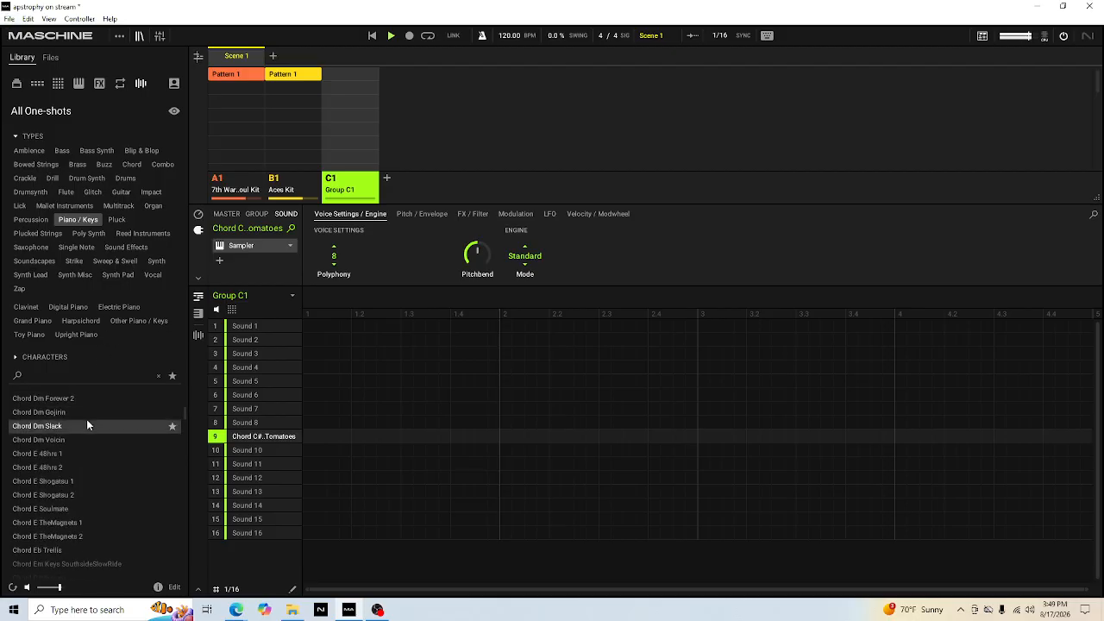
scroll(84, 424, down, 4)
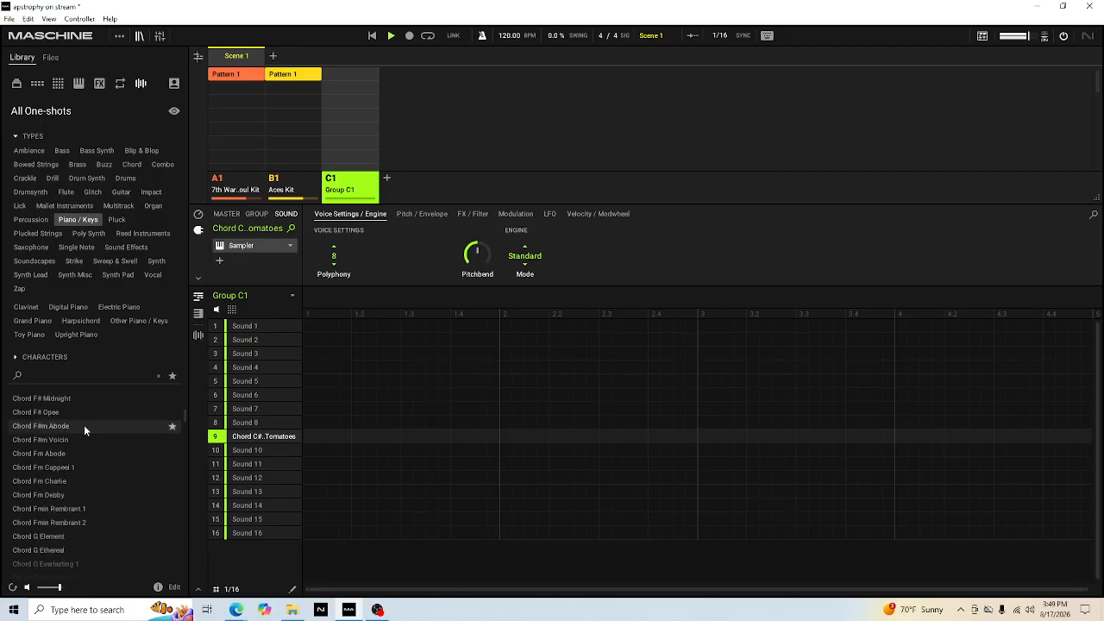
click(86, 398)
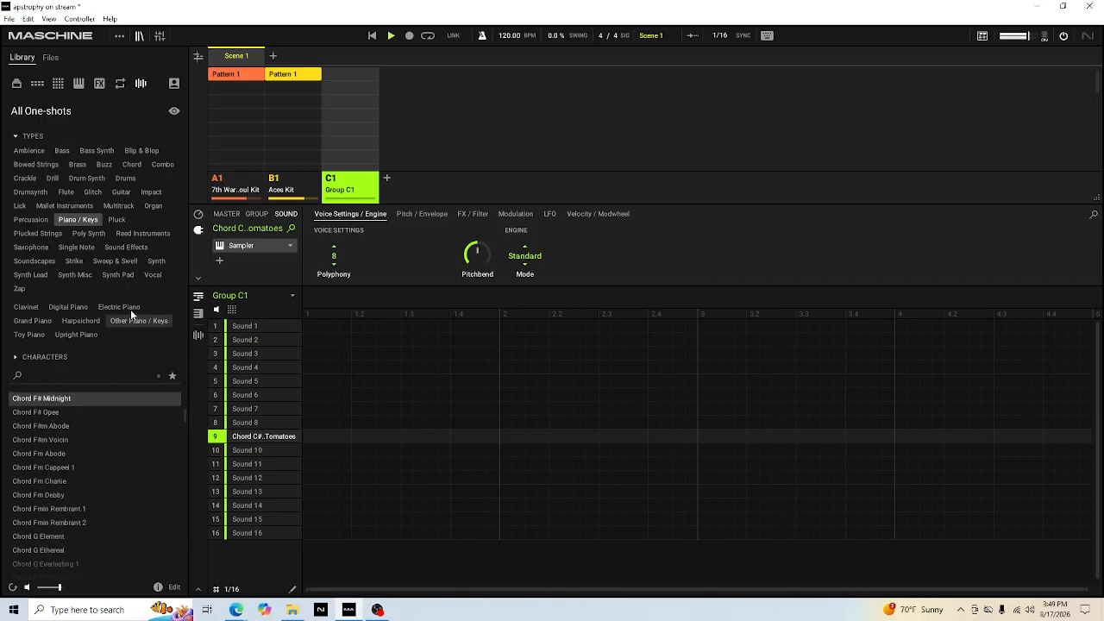
scroll(110, 405, up, 1)
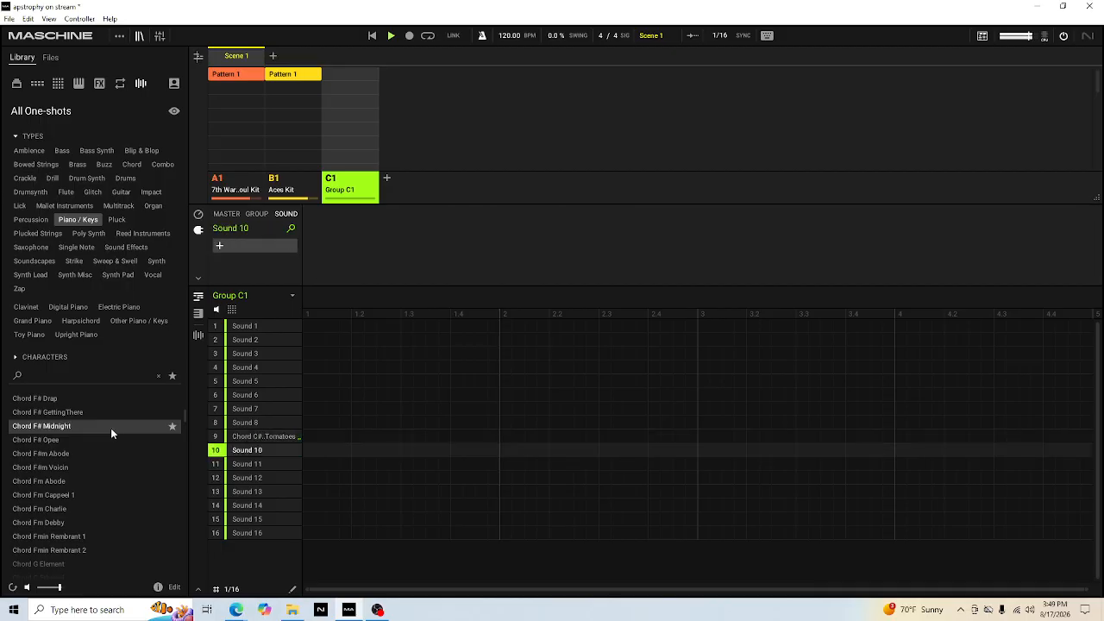
double_click(111, 430)
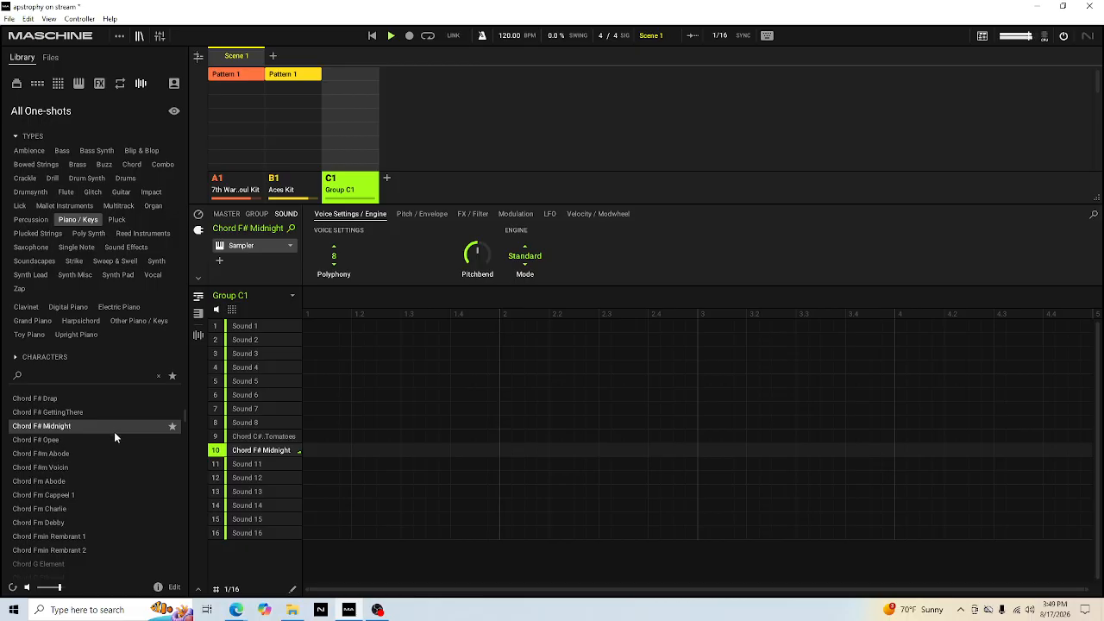
Audition the Chord F# Opee, Chord F#m Abode and Chord F#m Voicin one-shots
click(112, 440)
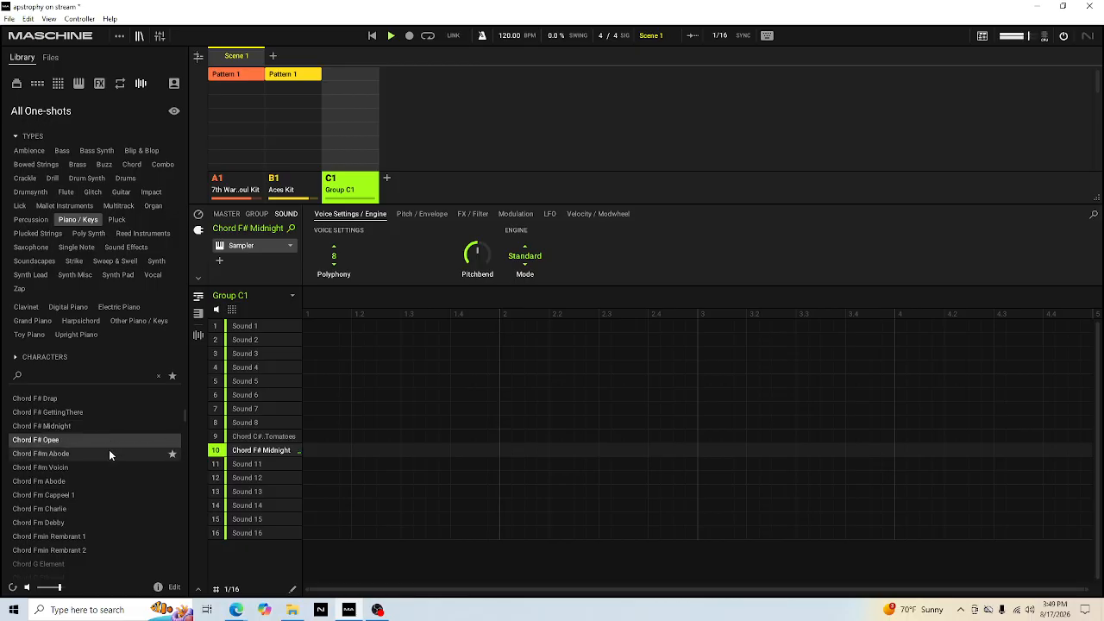
click(109, 452)
click(103, 469)
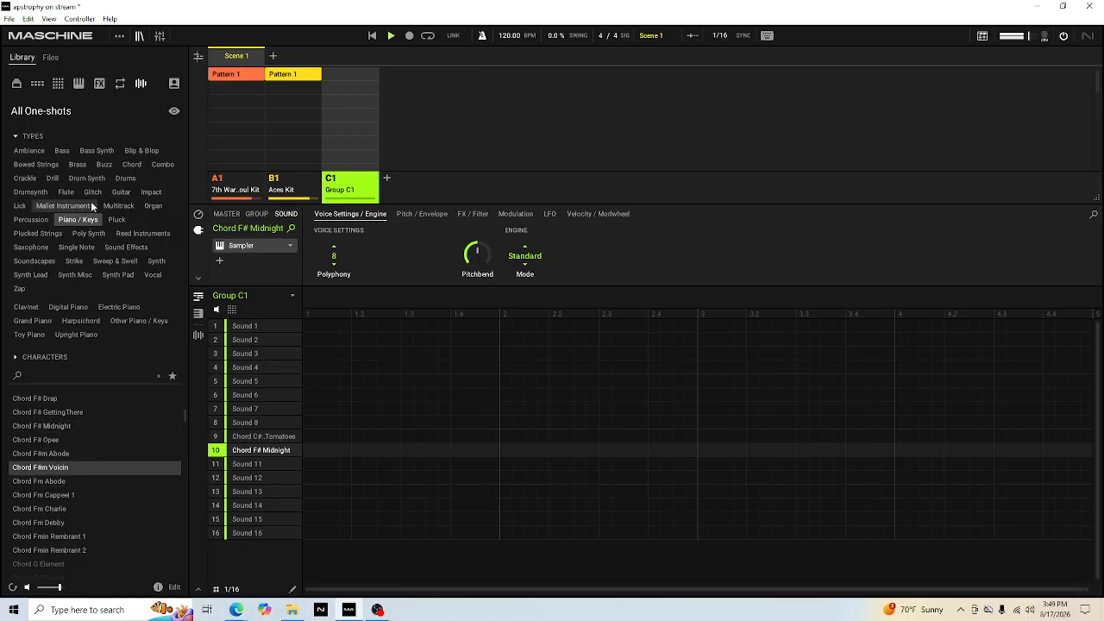
Filter the one-shots by the Guitar type and audition the F#min HillsideHigh and F#m Guitar BackyardBBQ chords
click(119, 193)
scroll(47, 518, down, 3)
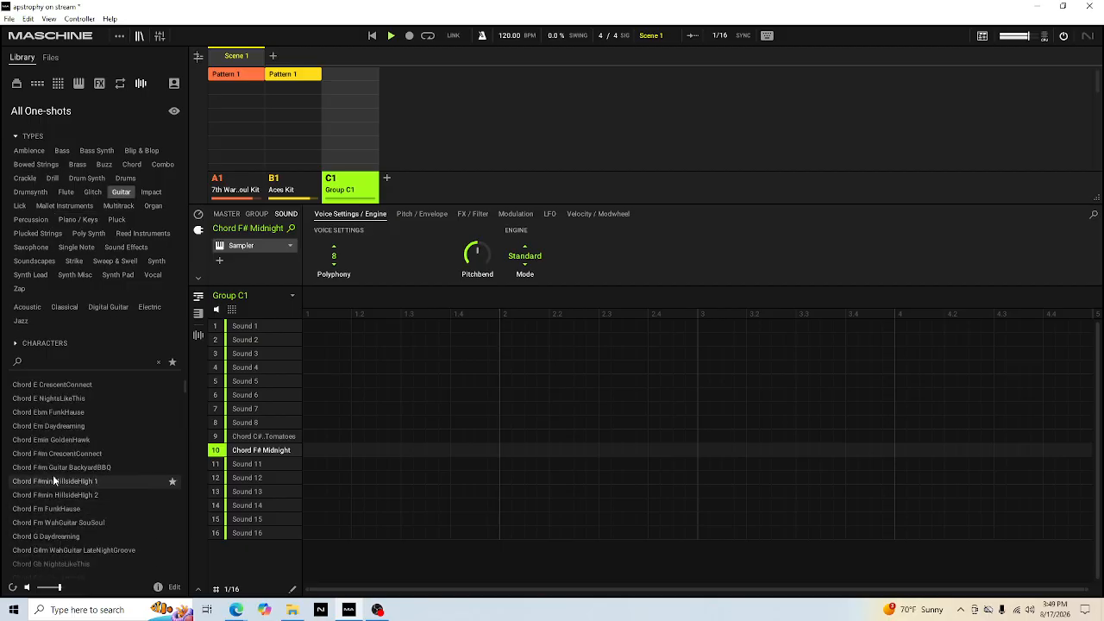
click(53, 481)
click(52, 492)
click(58, 480)
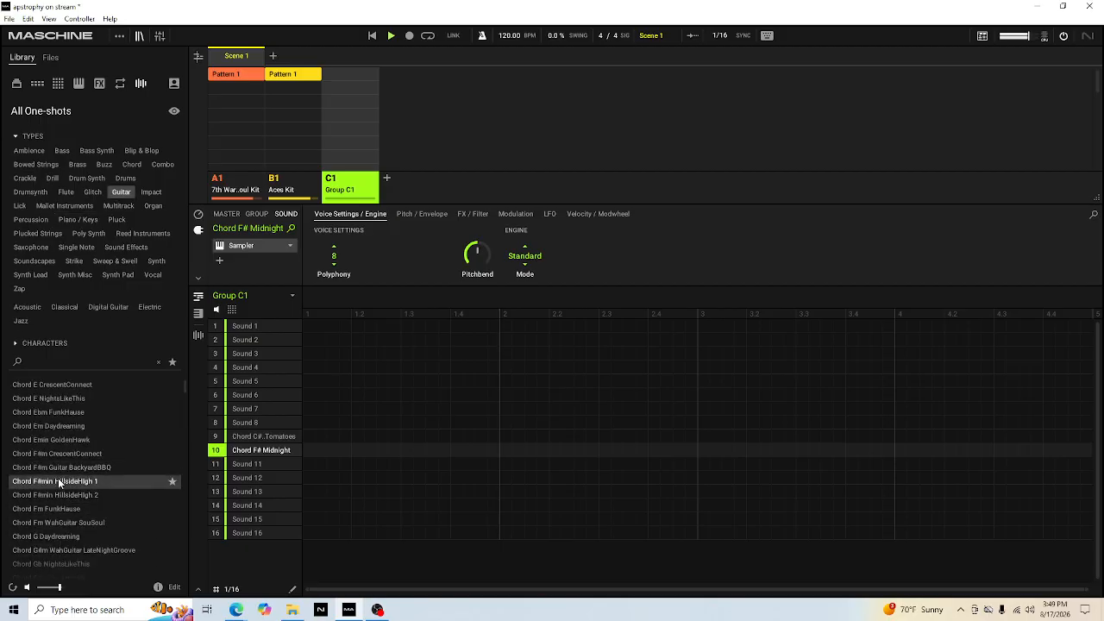
click(61, 467)
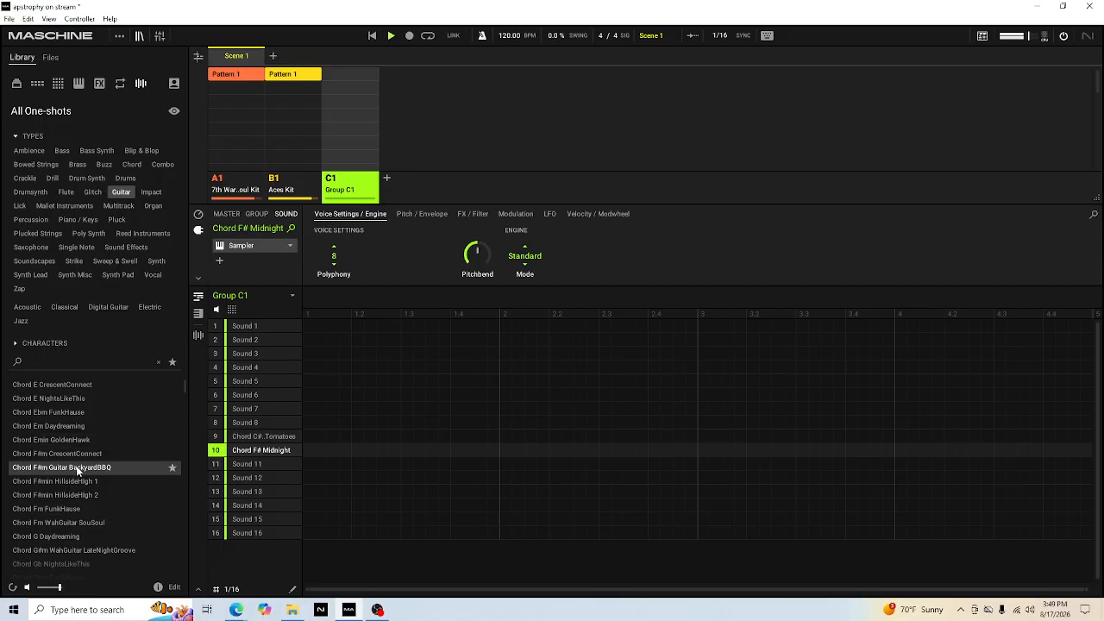
Load the Chord F#m Guitar BackyardBBQ one-shot into sound slot 11 of Group C1
key(Down)
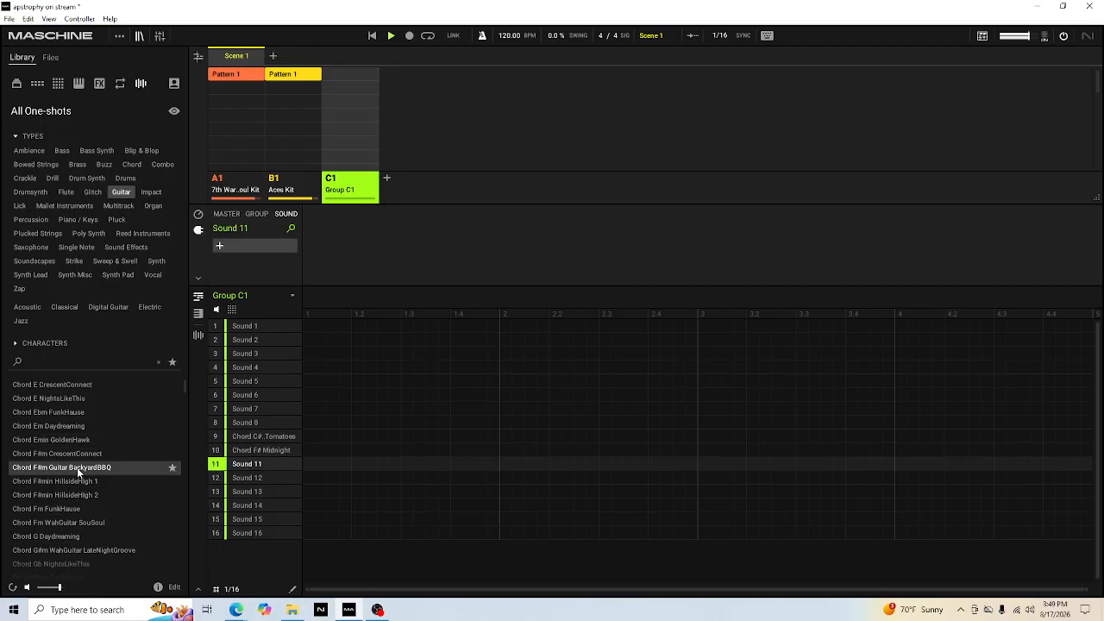
double_click(77, 468)
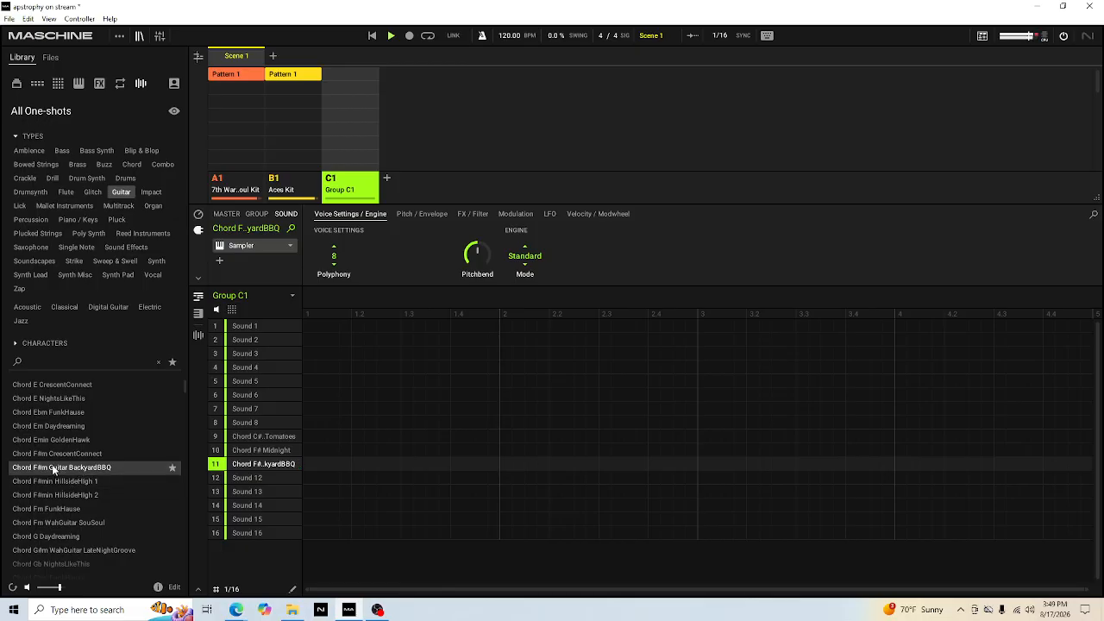
Check the full 7th Ward Soul Kit pattern and delete the Riser Aces 1 note near bar 75 of the Aces Kit pattern
click(222, 194)
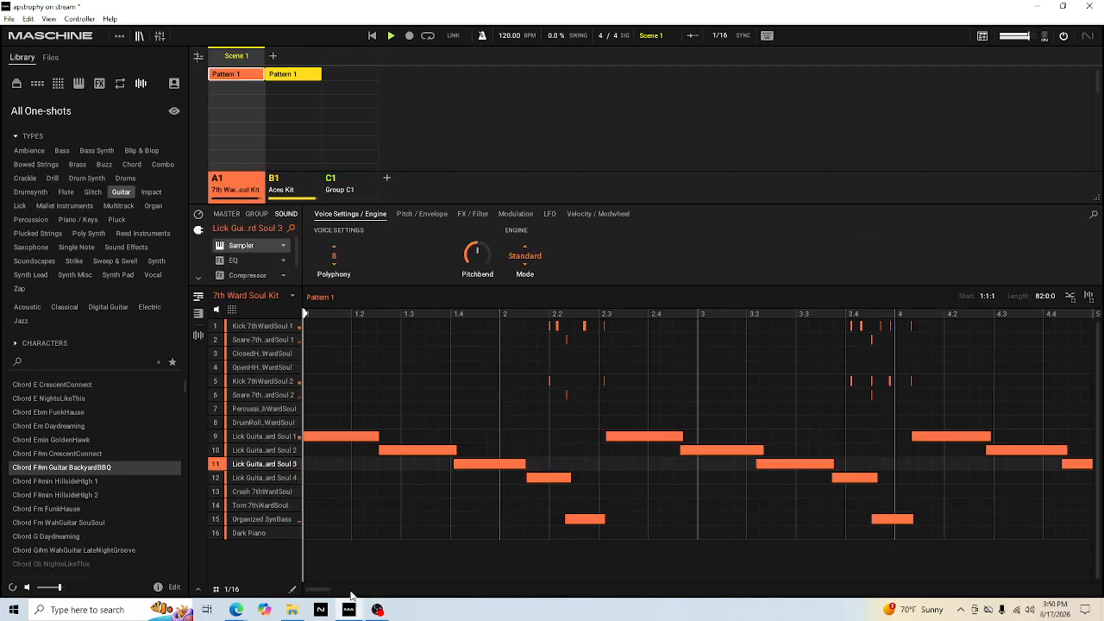
drag(331, 594, 1074, 595)
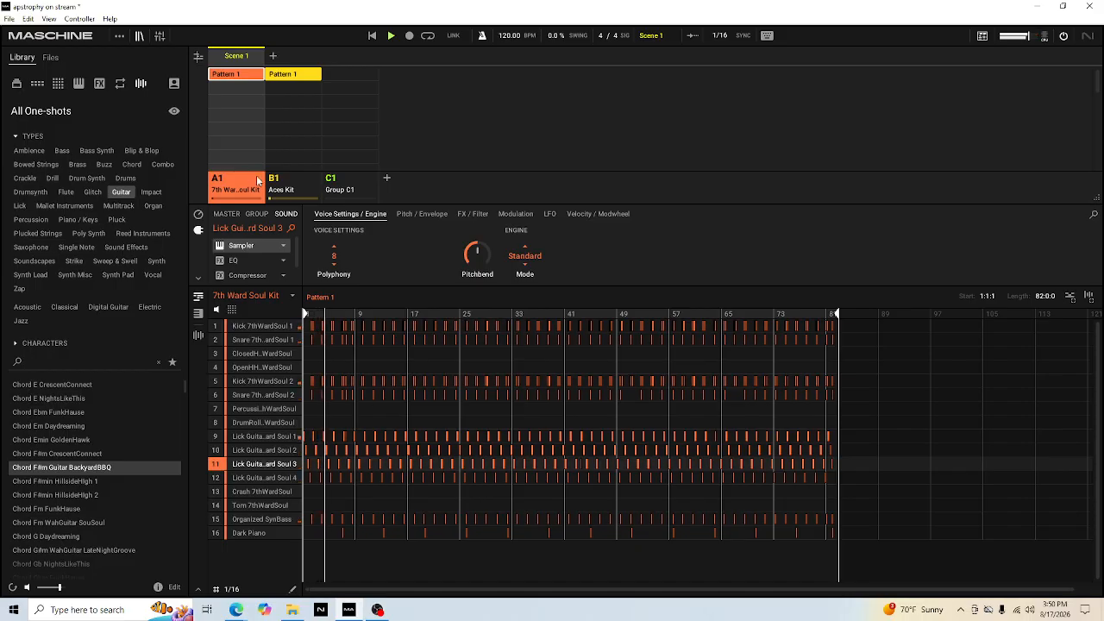
click(277, 197)
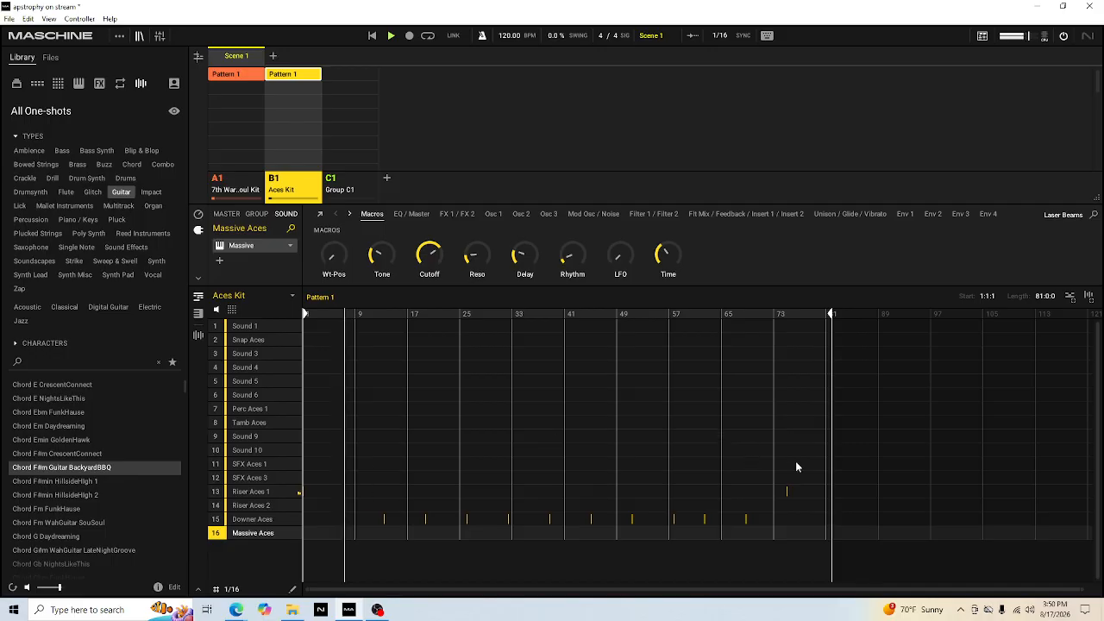
click(779, 481)
drag(794, 492, 797, 498)
key(Delete)
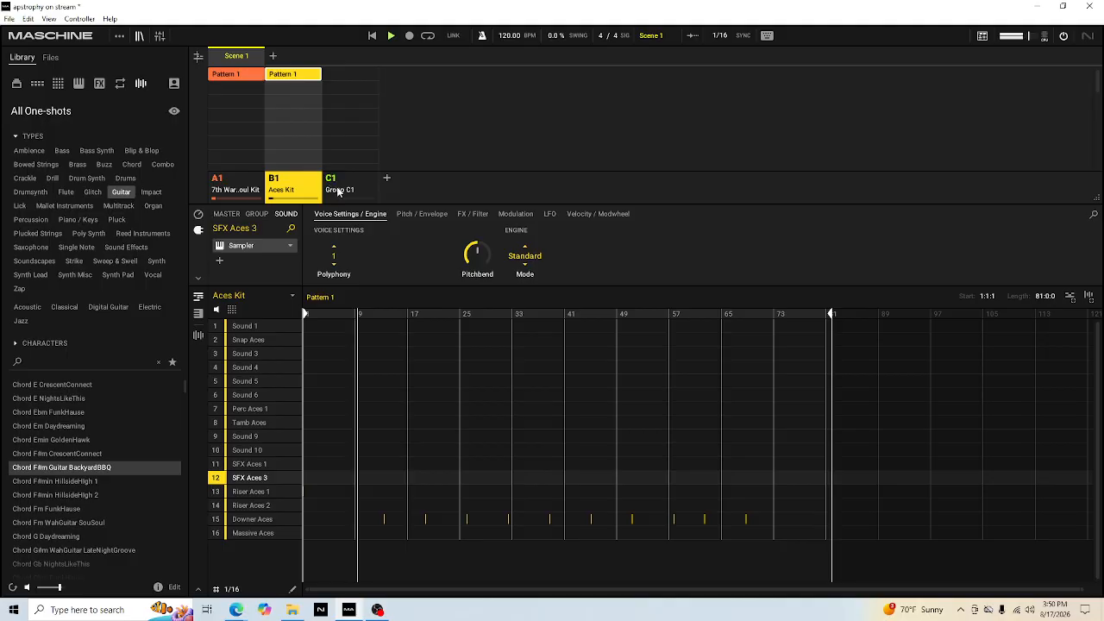
Turn off Reverse in the Riser Aces 1 sampler and extend its play end to 837899
key(Up)
key(Down)
key(Down)
key(Down)
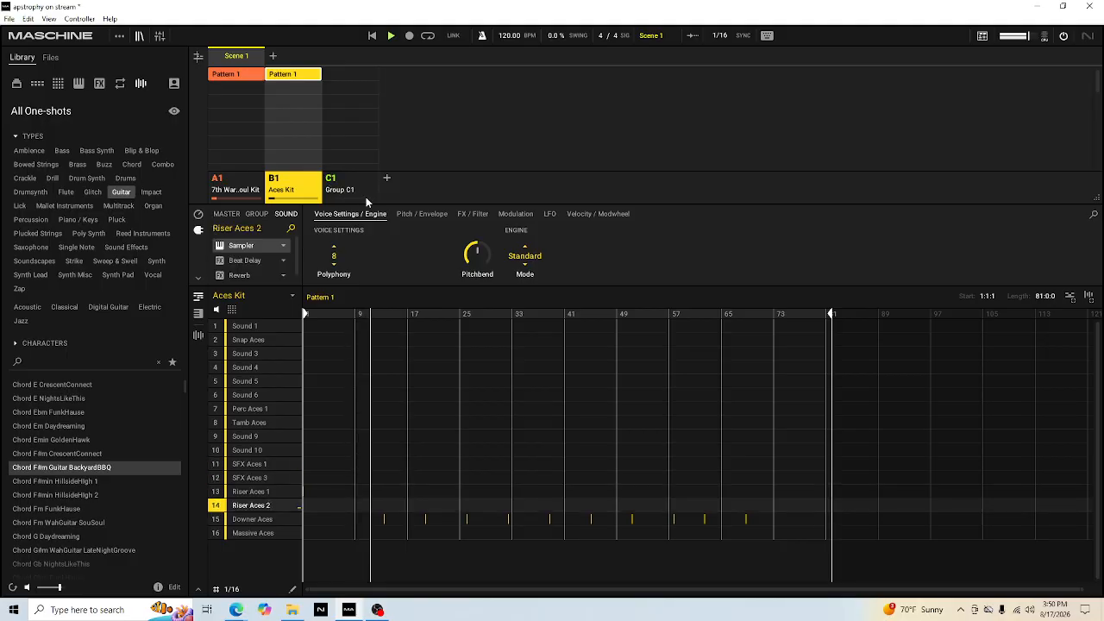
key(Up)
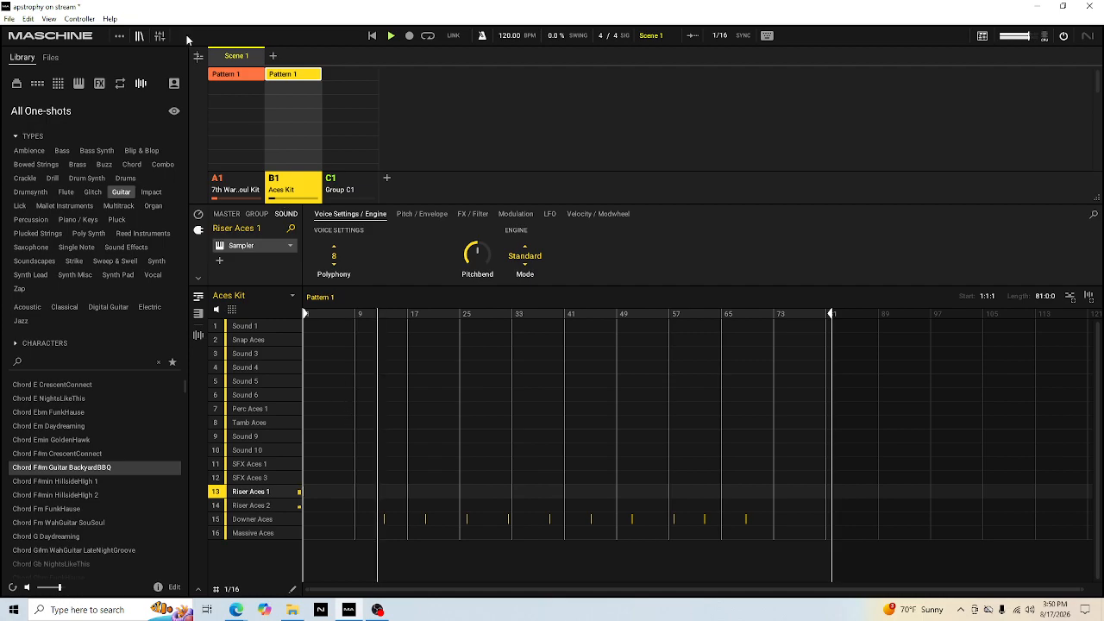
click(159, 36)
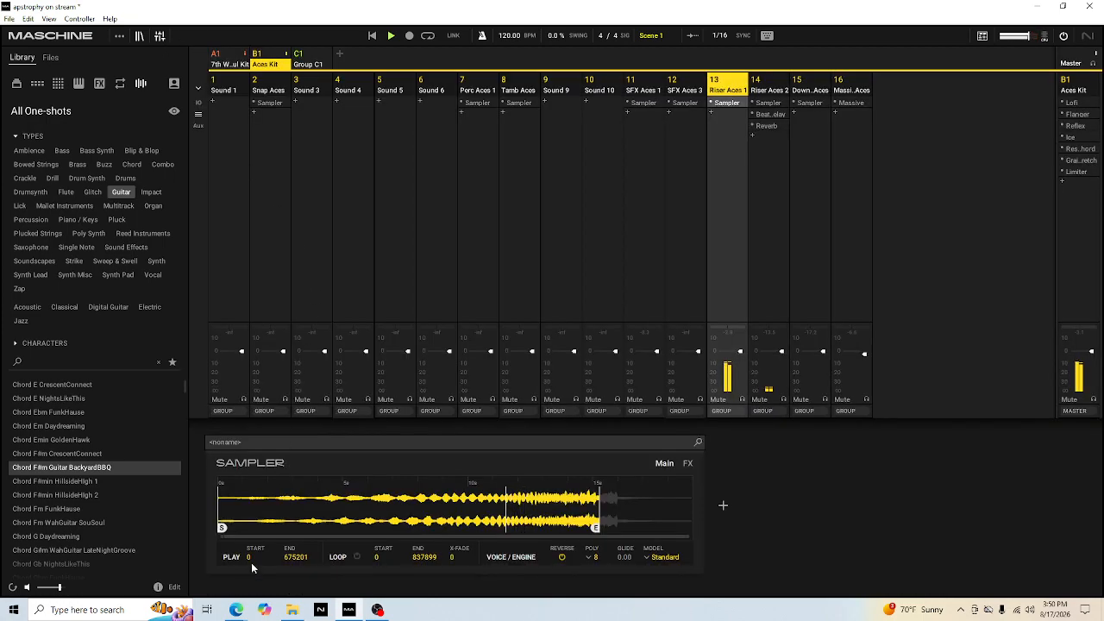
click(562, 556)
drag(593, 527, 688, 527)
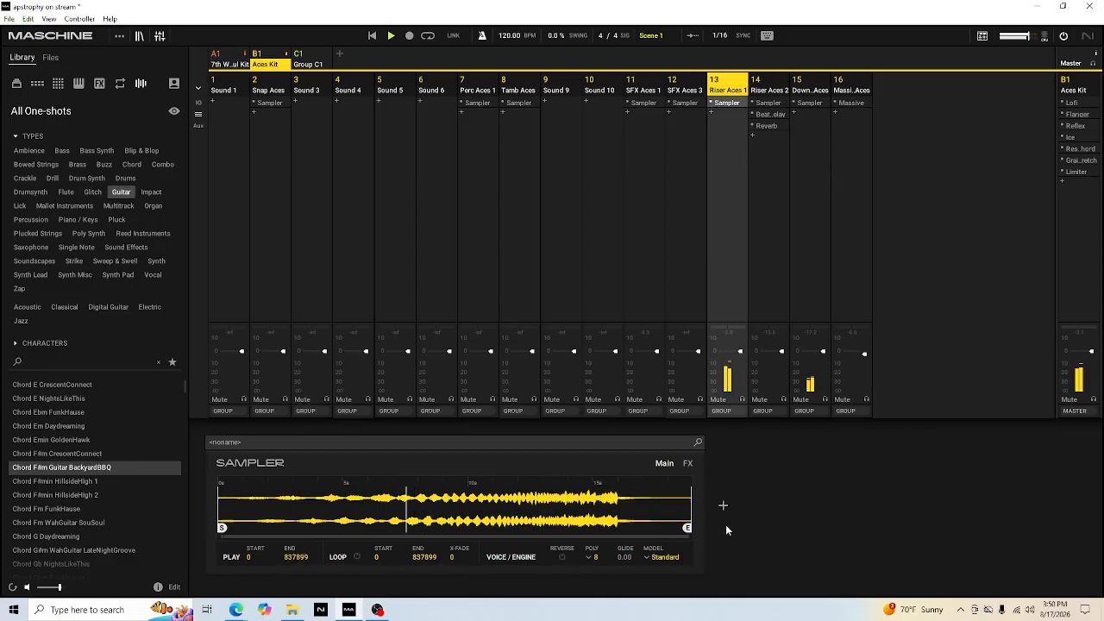
click(161, 36)
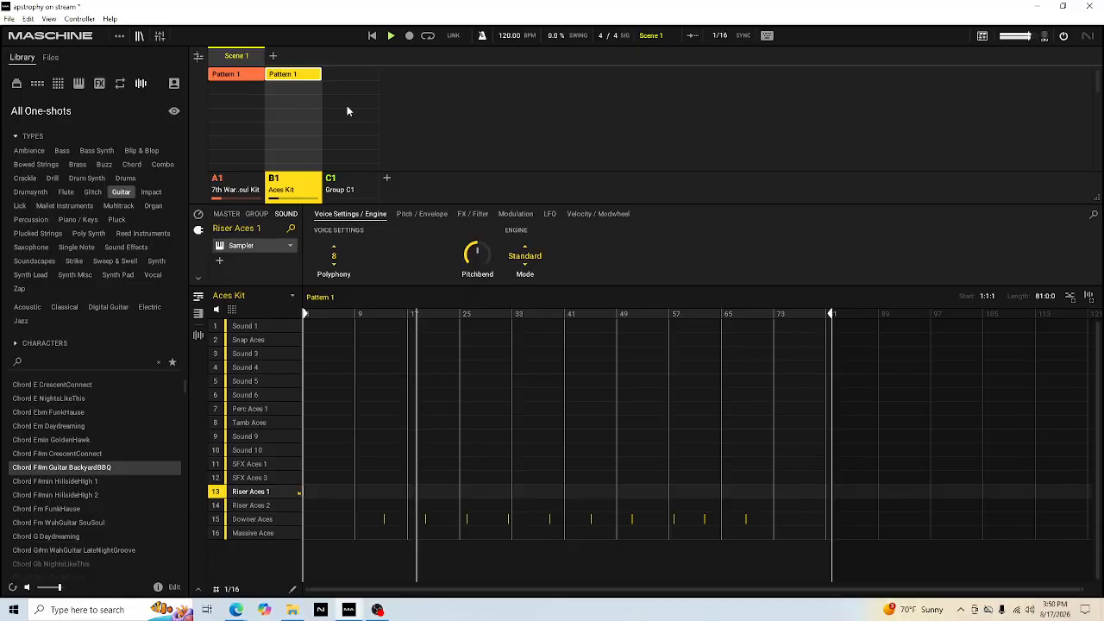
Audition the three chord sounds in slots 9 to 11 of Group C1
click(350, 193)
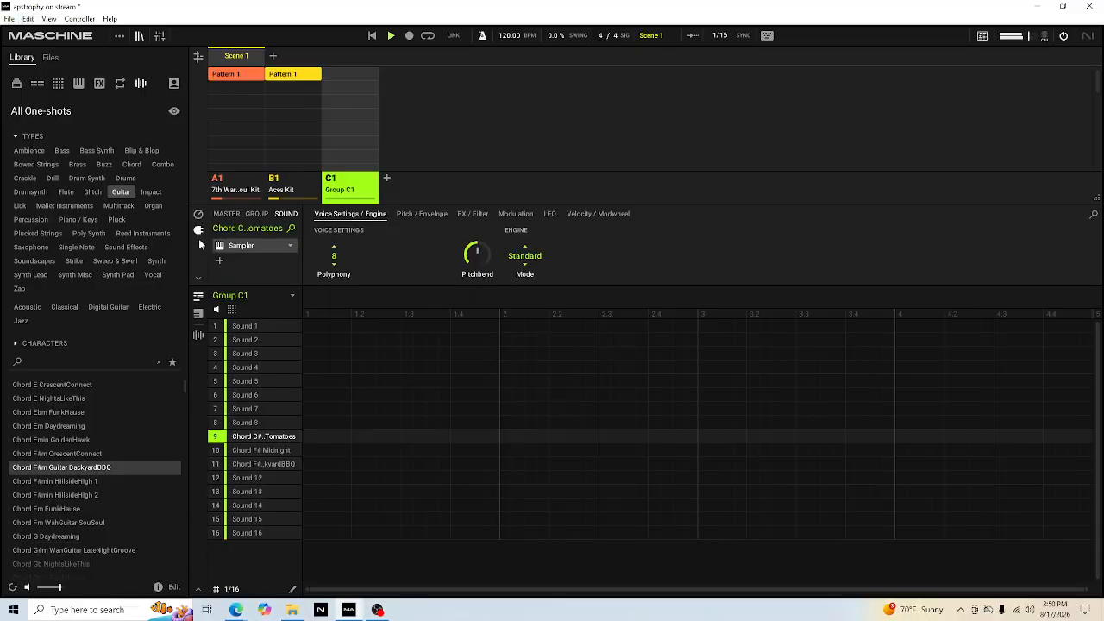
key(Down)
key(Down)
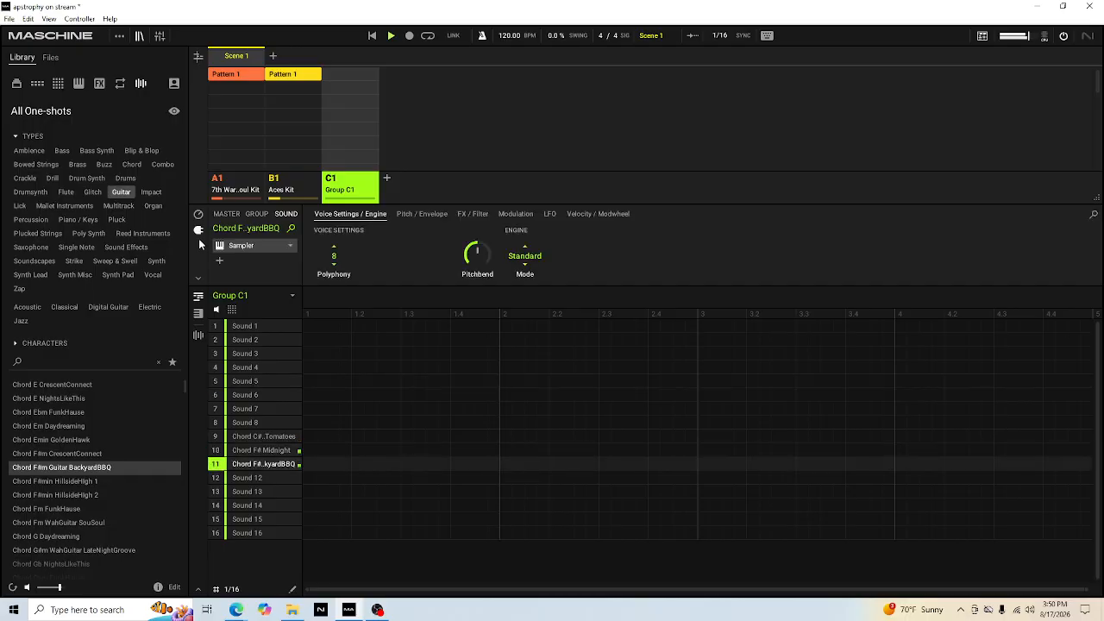
key(Up)
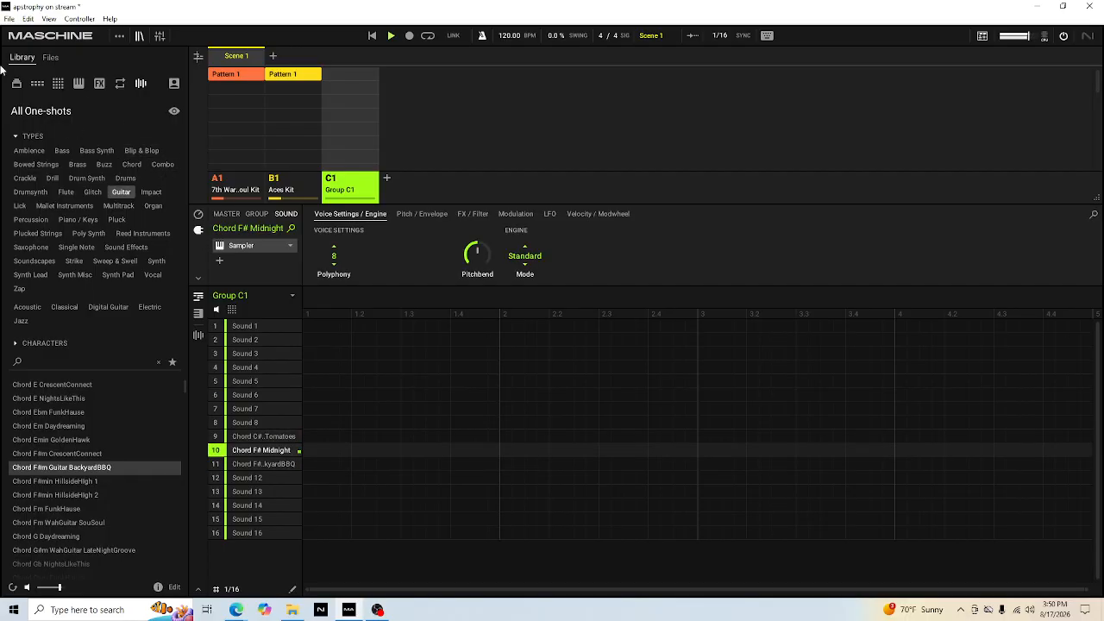
Save the project and create a new one
click(9, 19)
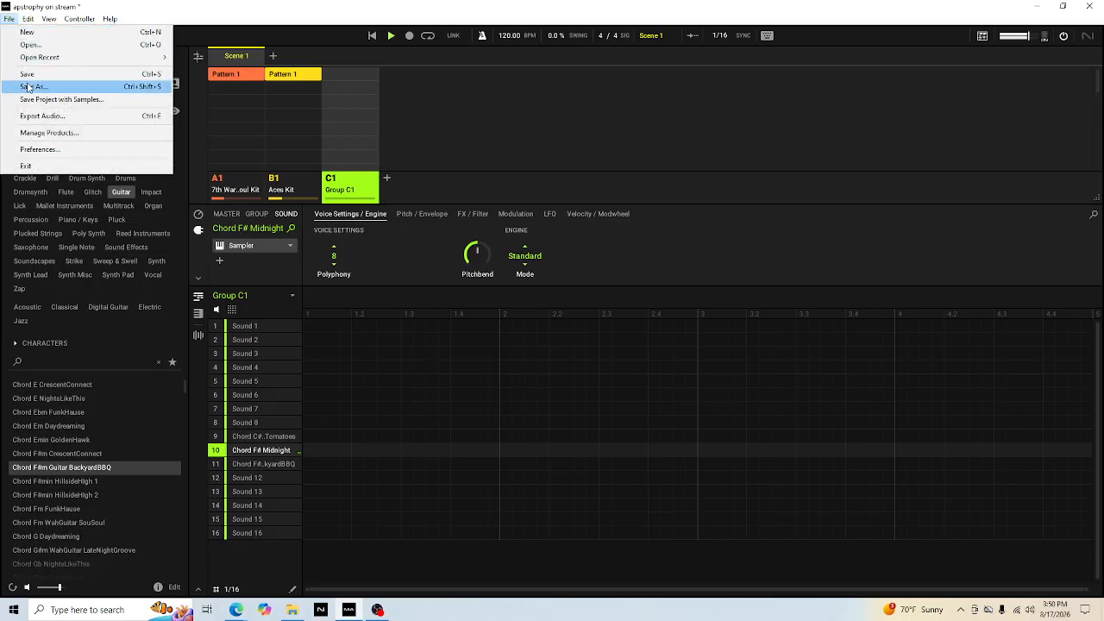
click(26, 76)
click(9, 19)
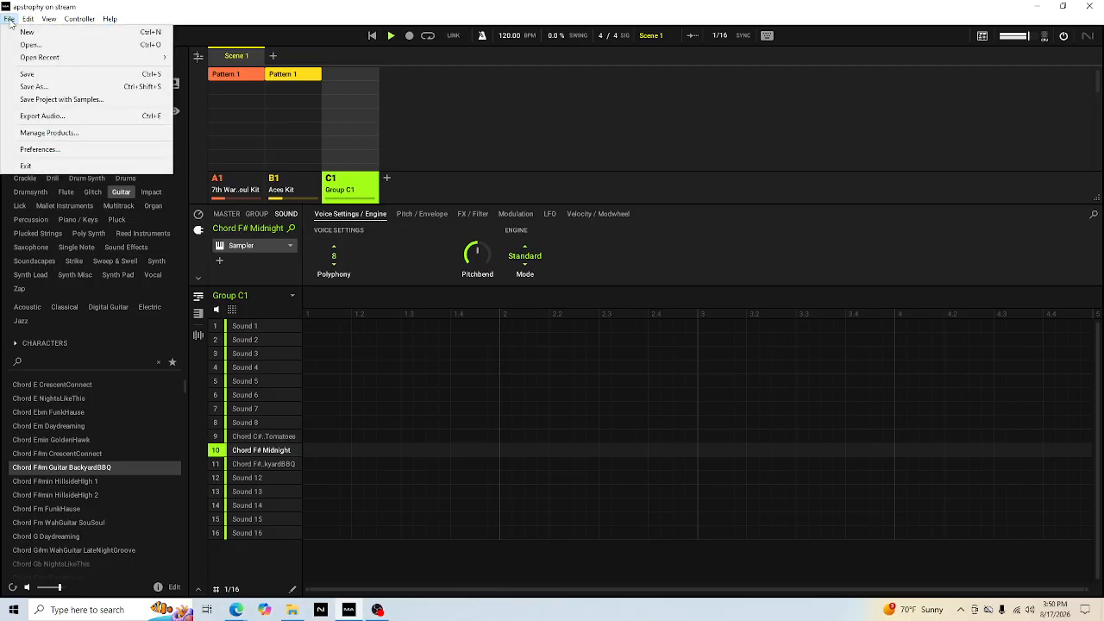
click(26, 32)
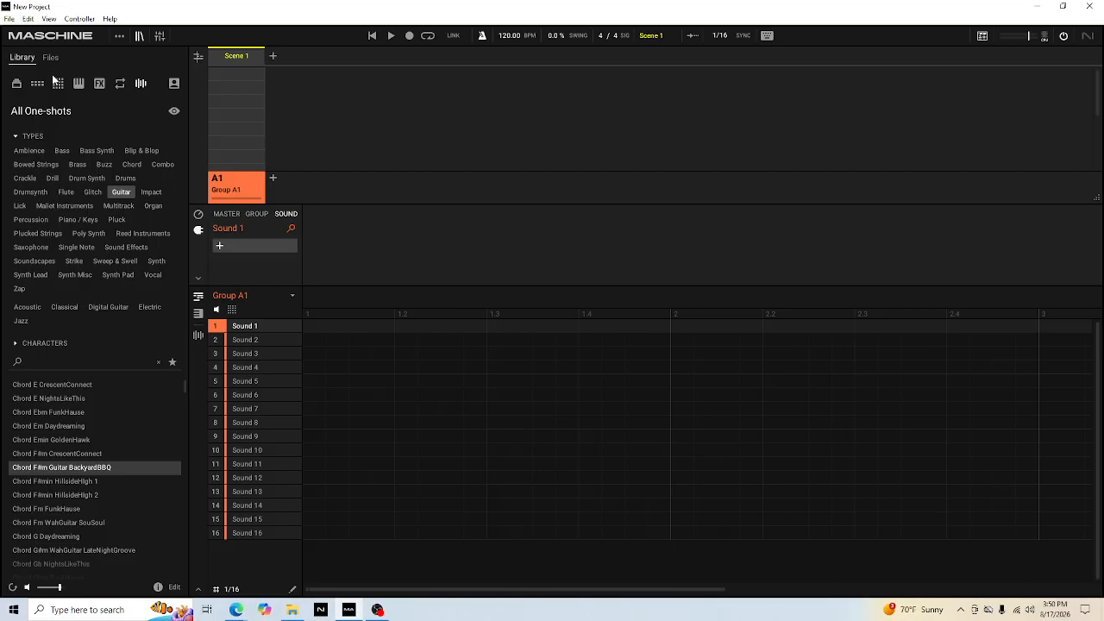
Try the Animosity Kit from the library's groups, and load the All Werk Kit into Group A1 in its place
click(39, 84)
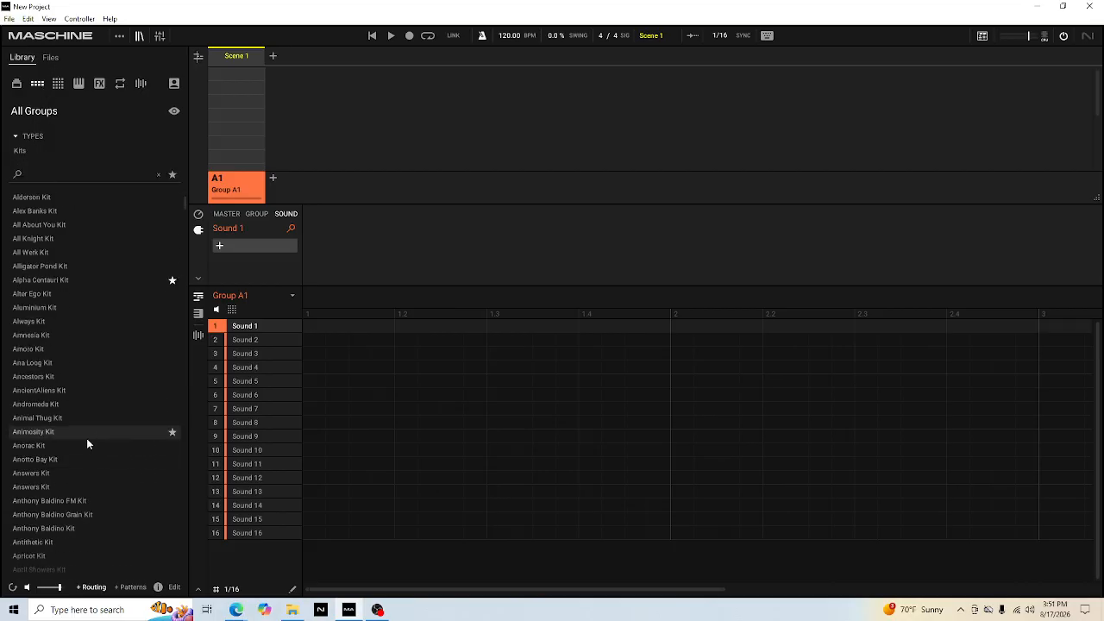
click(86, 437)
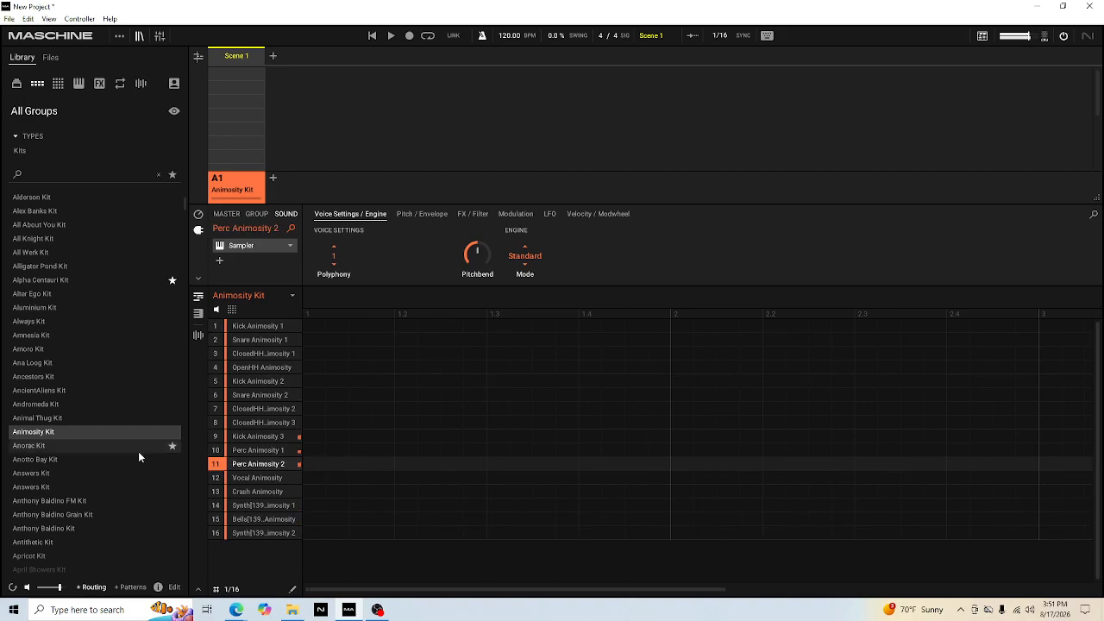
scroll(103, 365, up, 3)
click(82, 354)
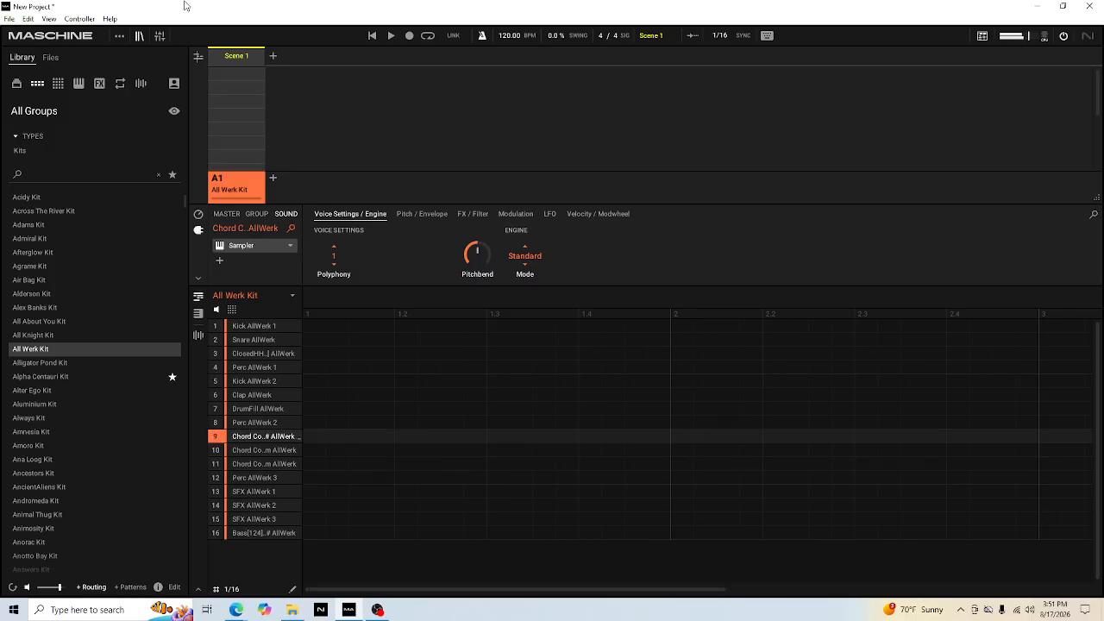
Record the All Werk Kit's three chord sounds into a 93-bar pattern, discarding the first short take
key(ctrl+space)
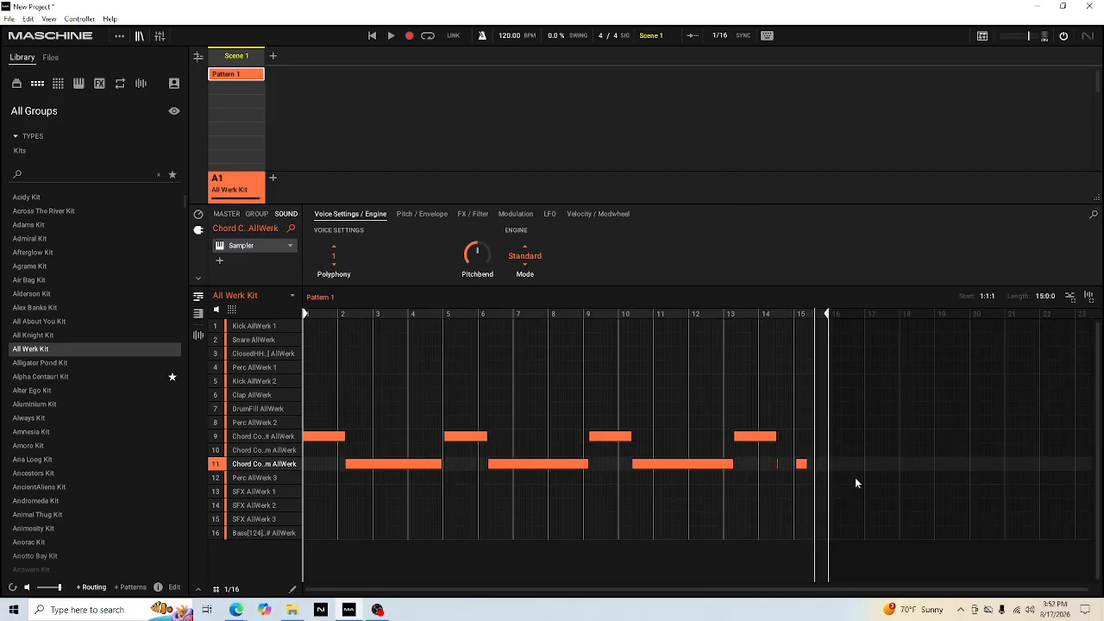
drag(857, 484, 167, 392)
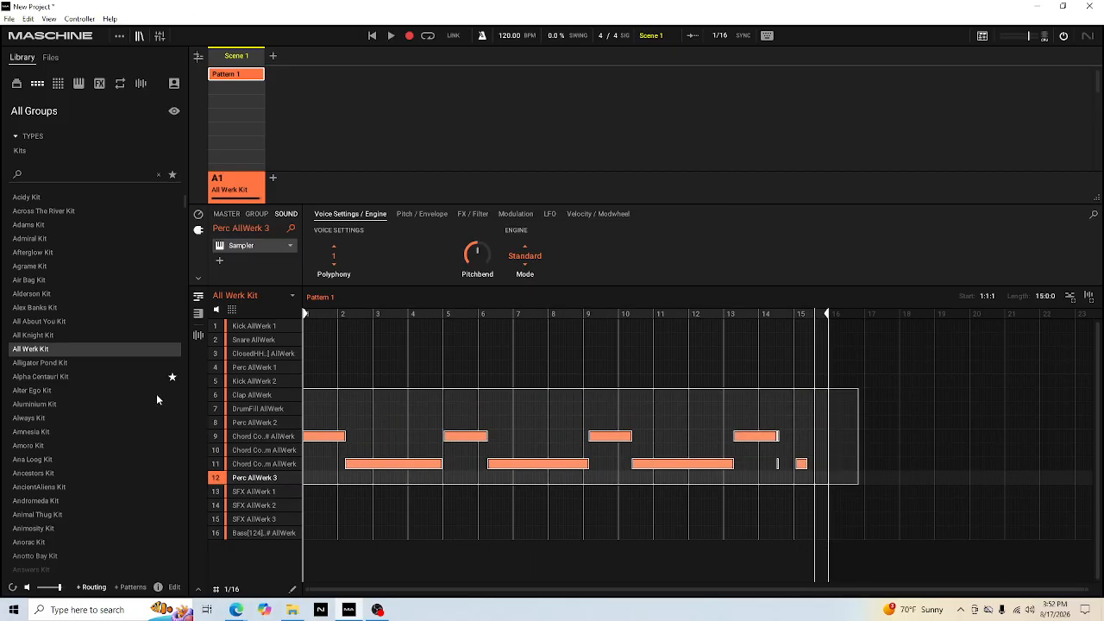
key(Delete)
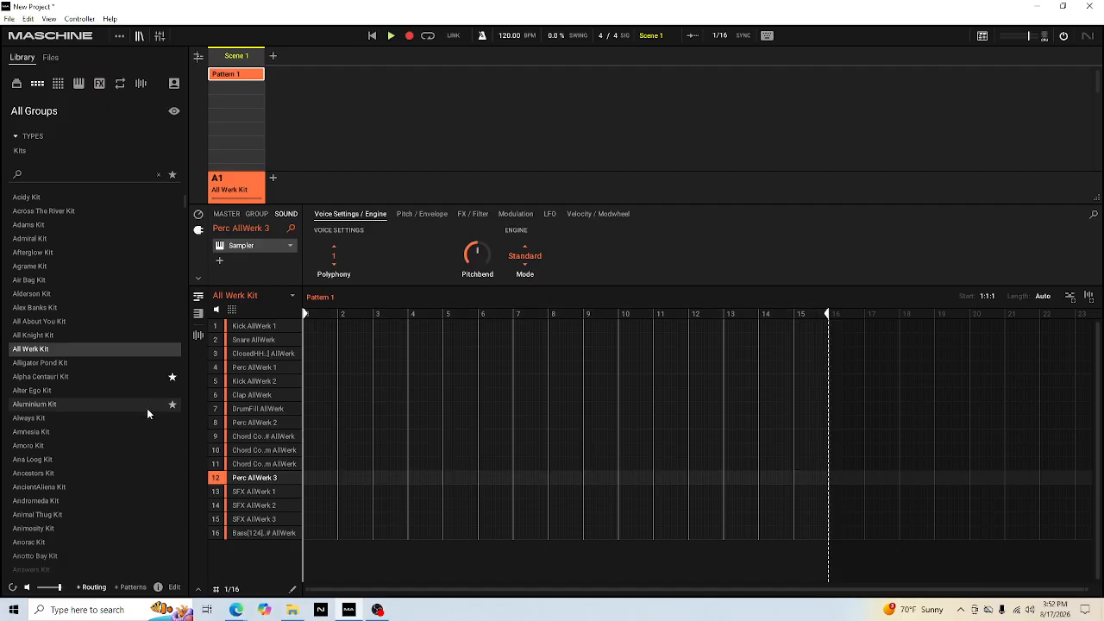
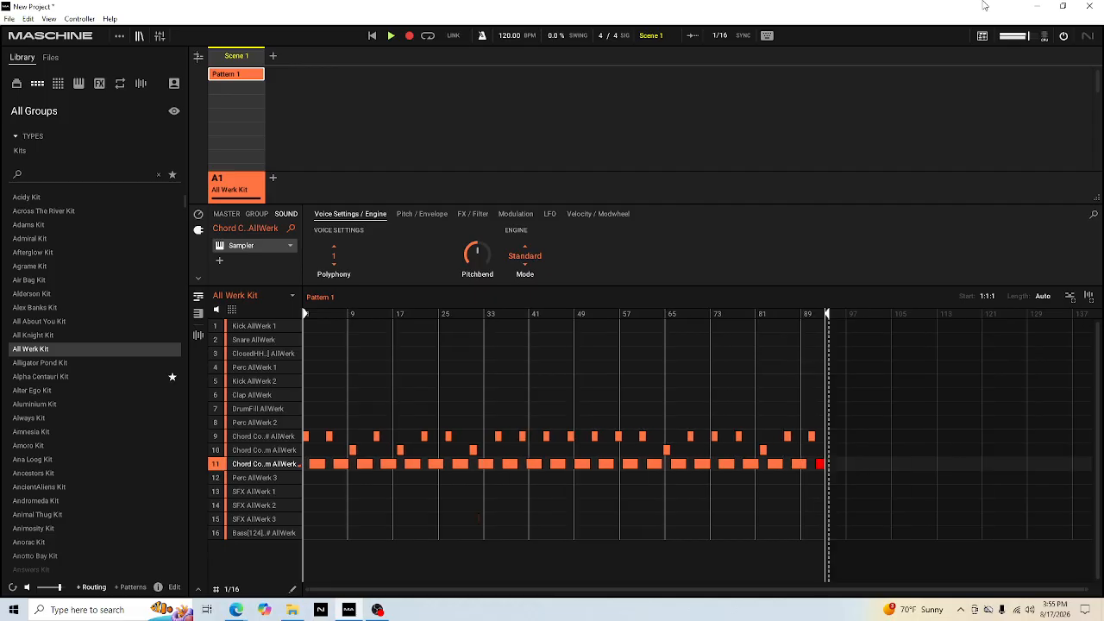
key(space)
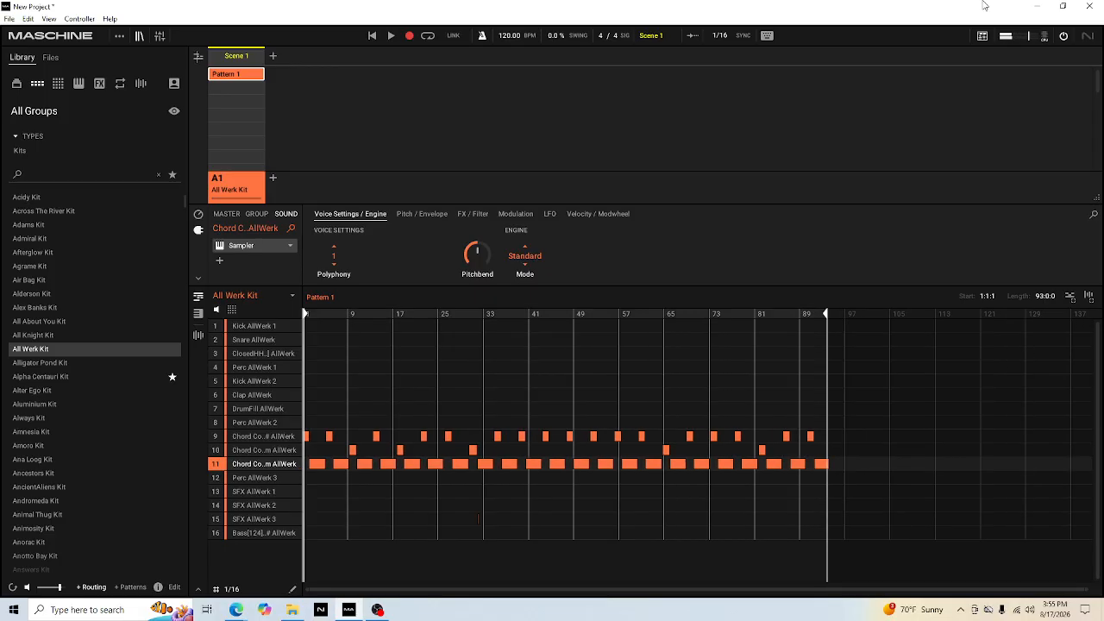
Record kick, snare and clap hits over the chord pattern, deleting the stray Kick AllWerk 1 notes near bar 9
key(space)
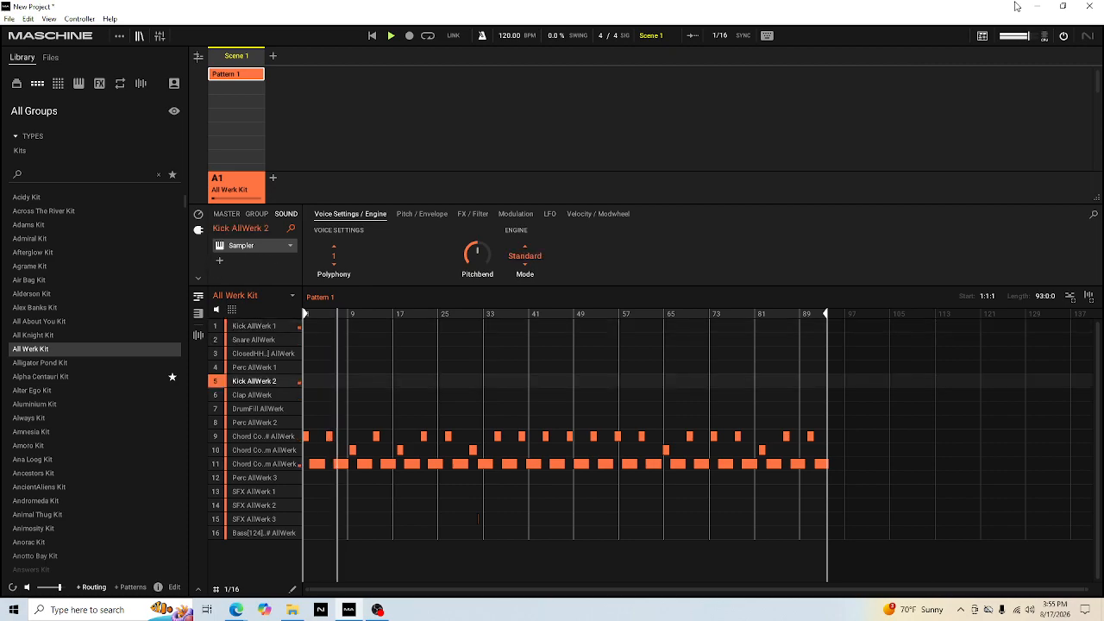
key(space)
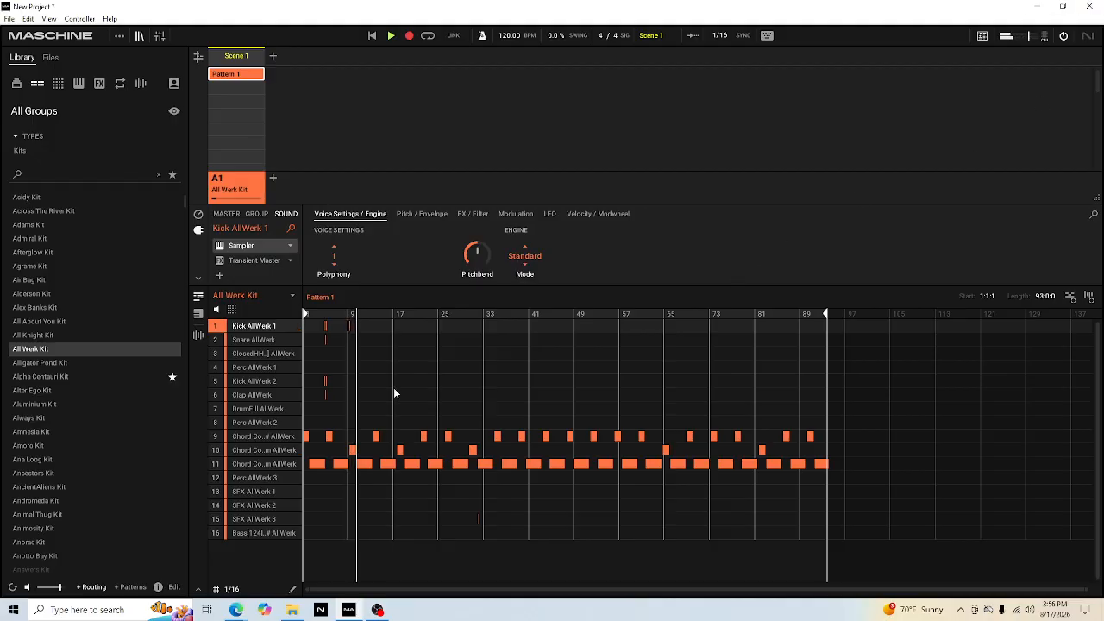
drag(359, 344, 342, 324)
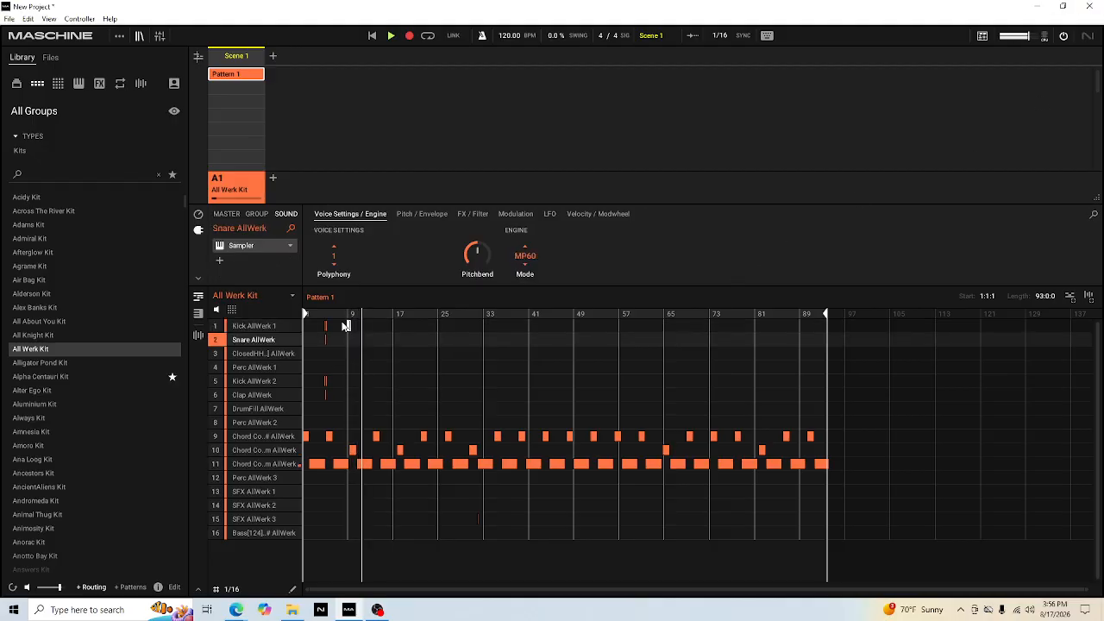
key(Delete)
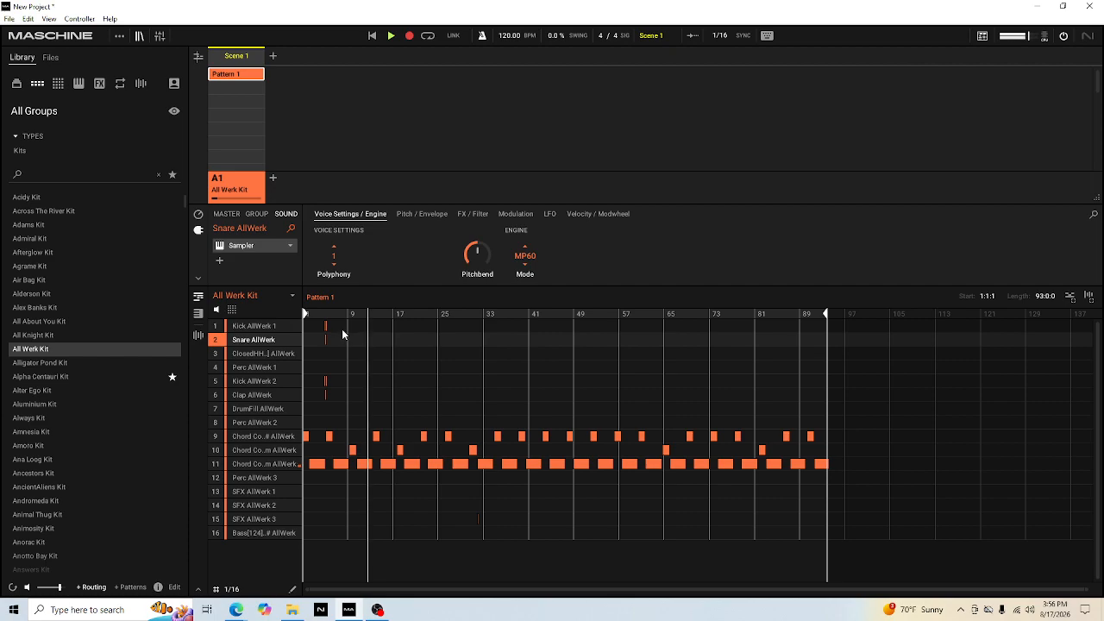
click(342, 328)
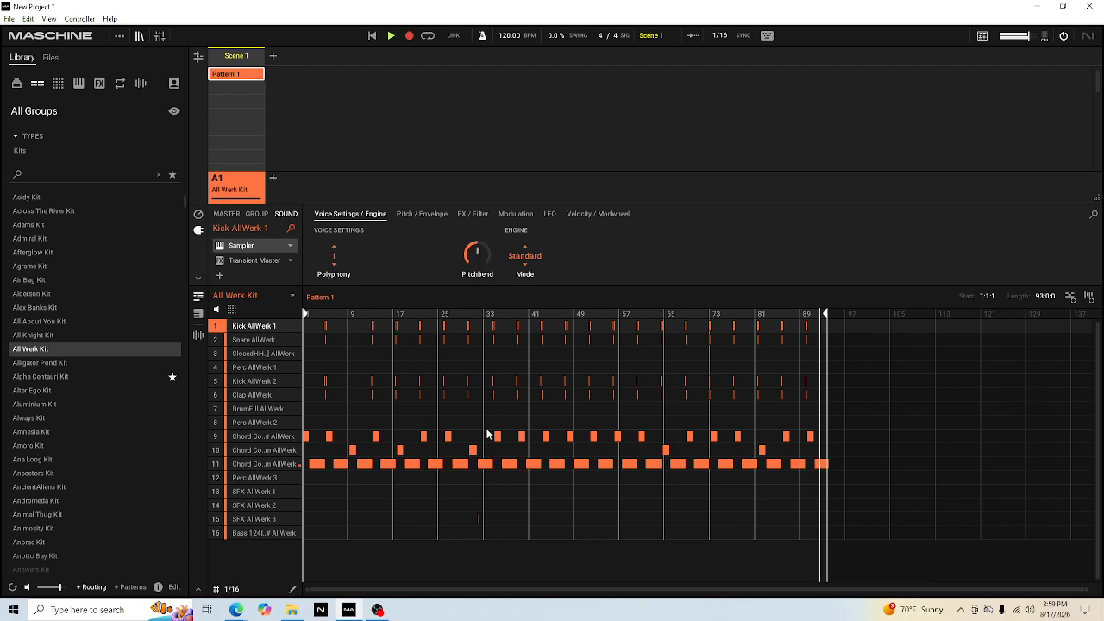
key(space)
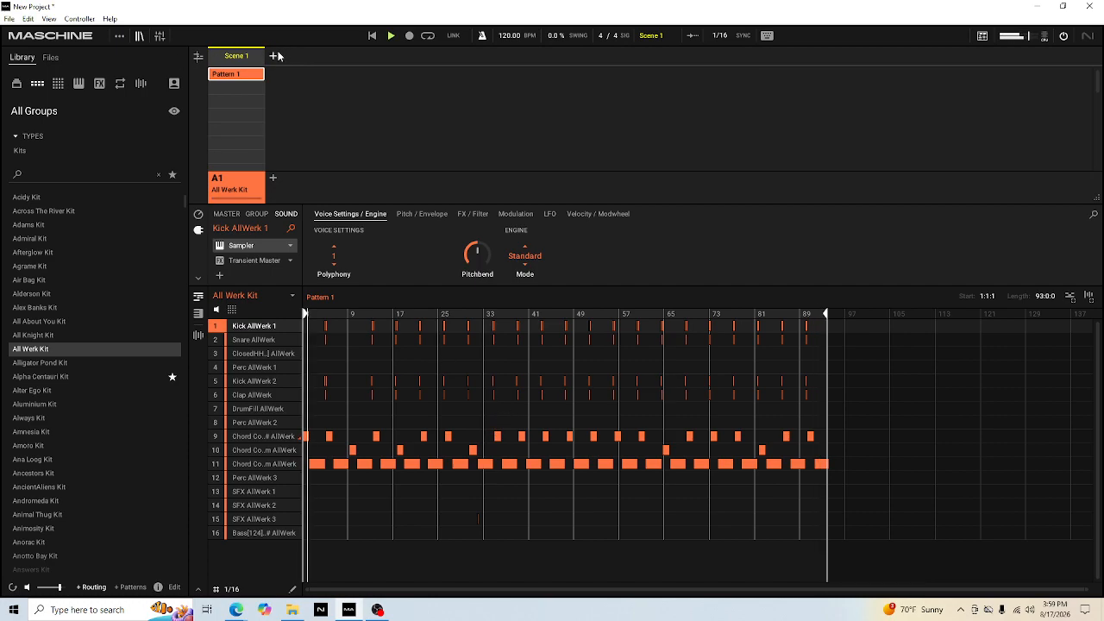
Add a second group and load the Assured Kit into it
click(273, 178)
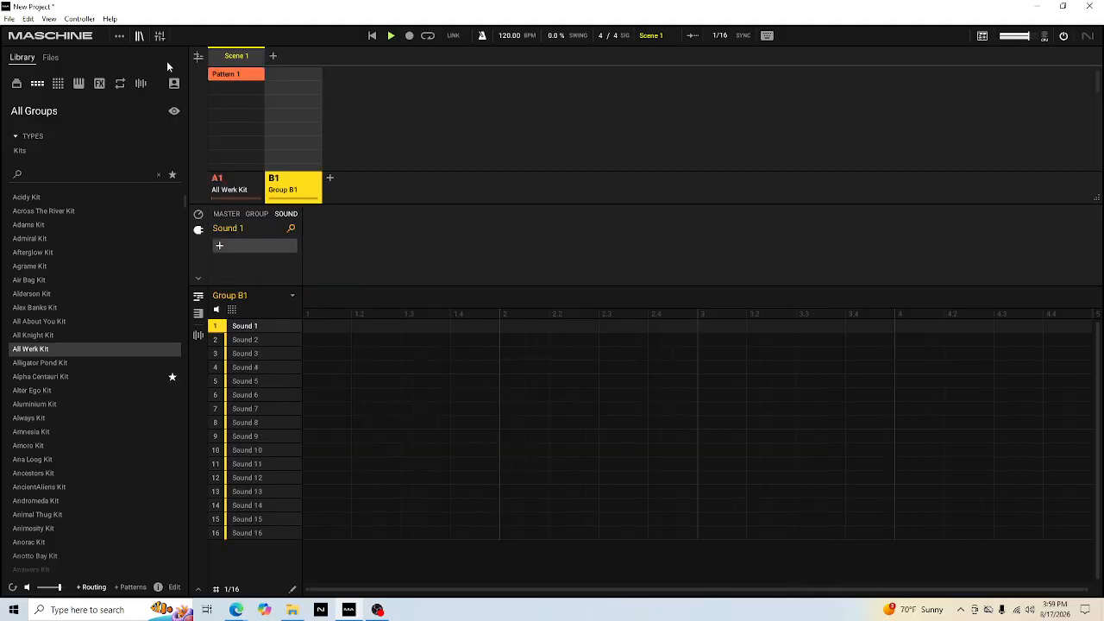
scroll(95, 337, down, 6)
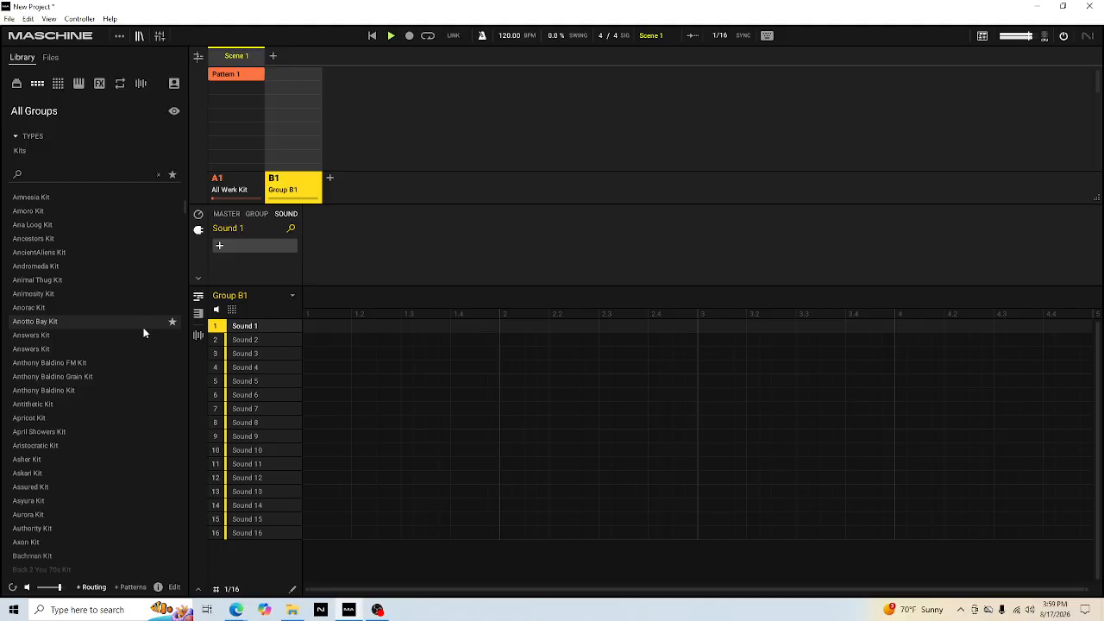
scroll(126, 326, down, 4)
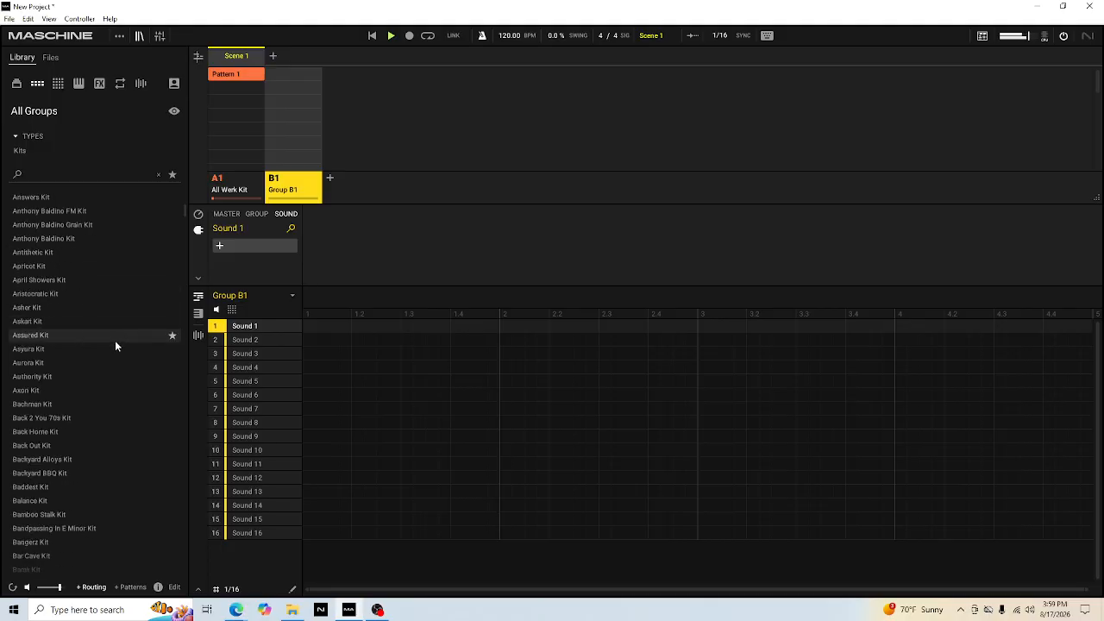
click(112, 341)
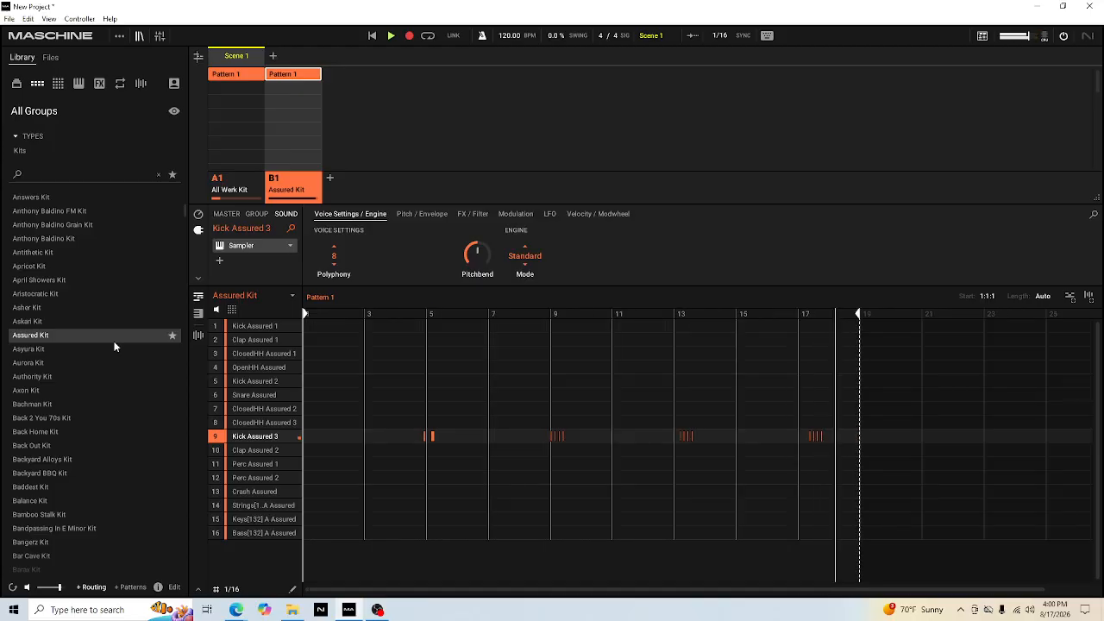
Stop the first Assured Kit take and delete all of its Kick Assured 3 notes
key(space)
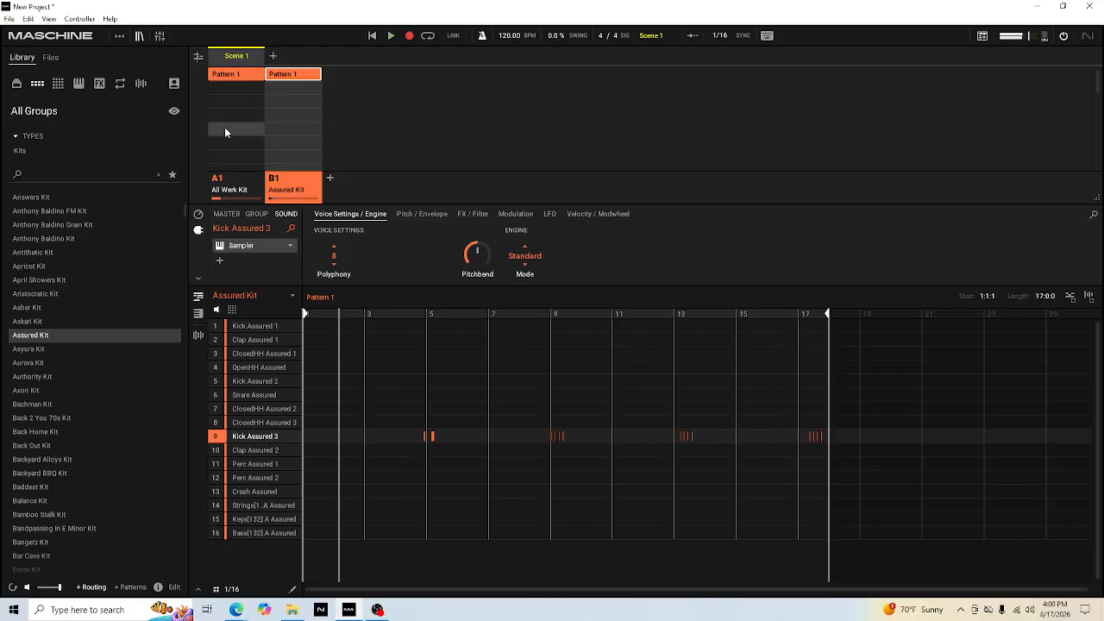
drag(845, 416, 399, 455)
key(Delete)
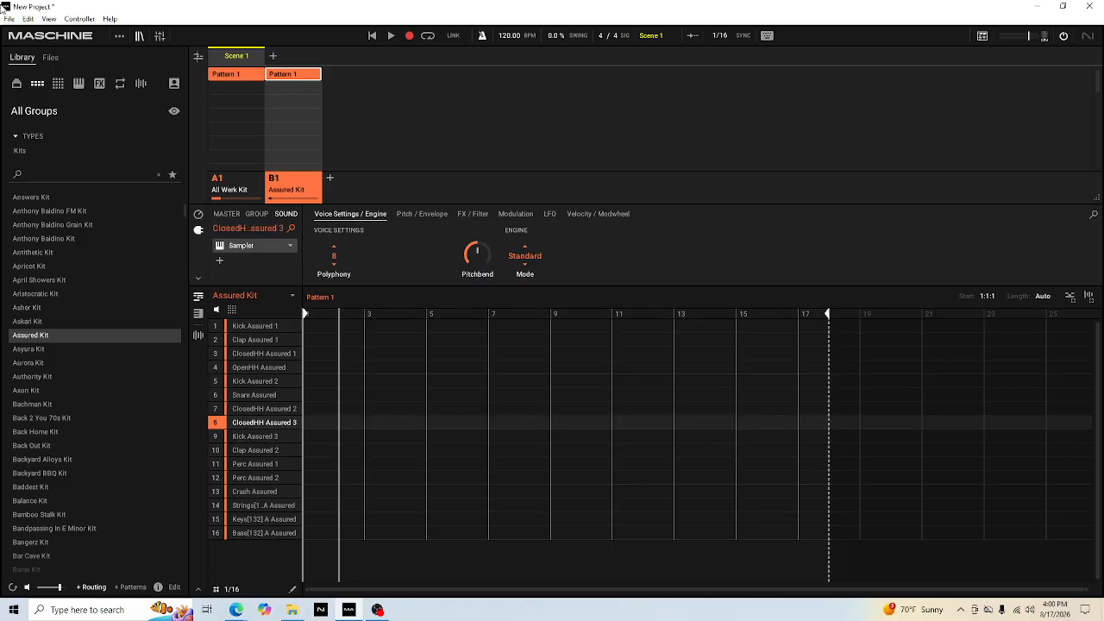
key(space)
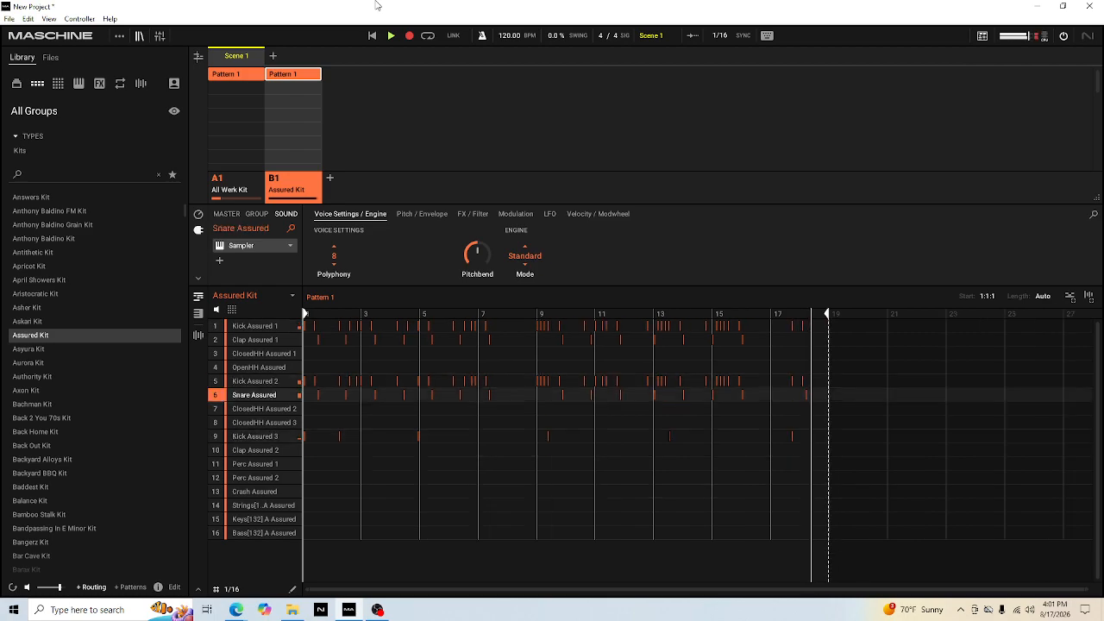
key(space)
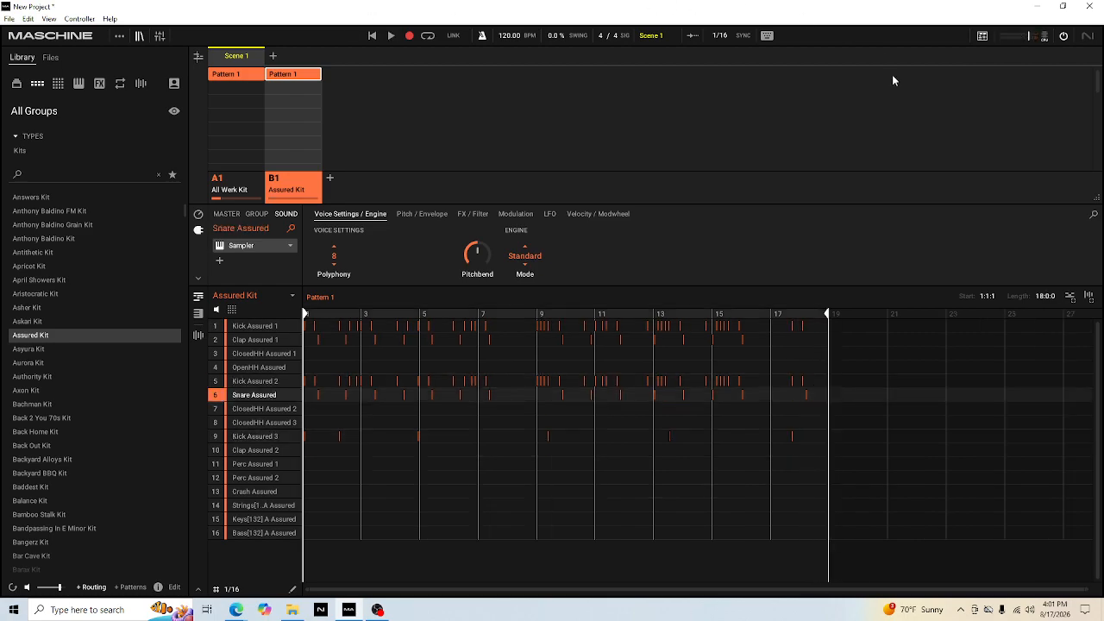
drag(857, 328, 2, 569)
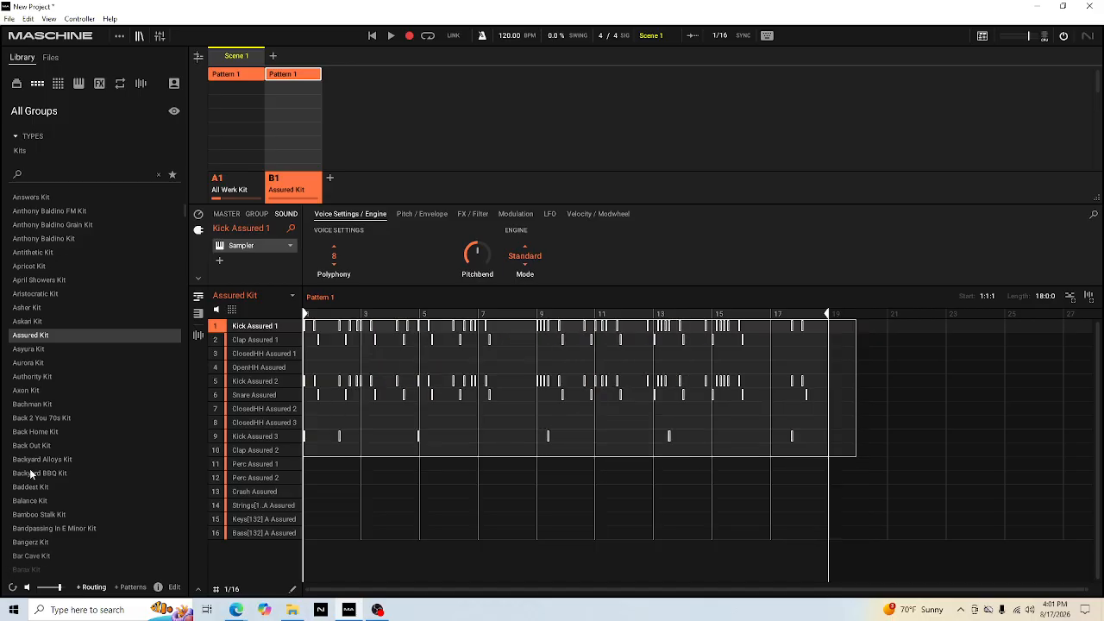
key(Delete)
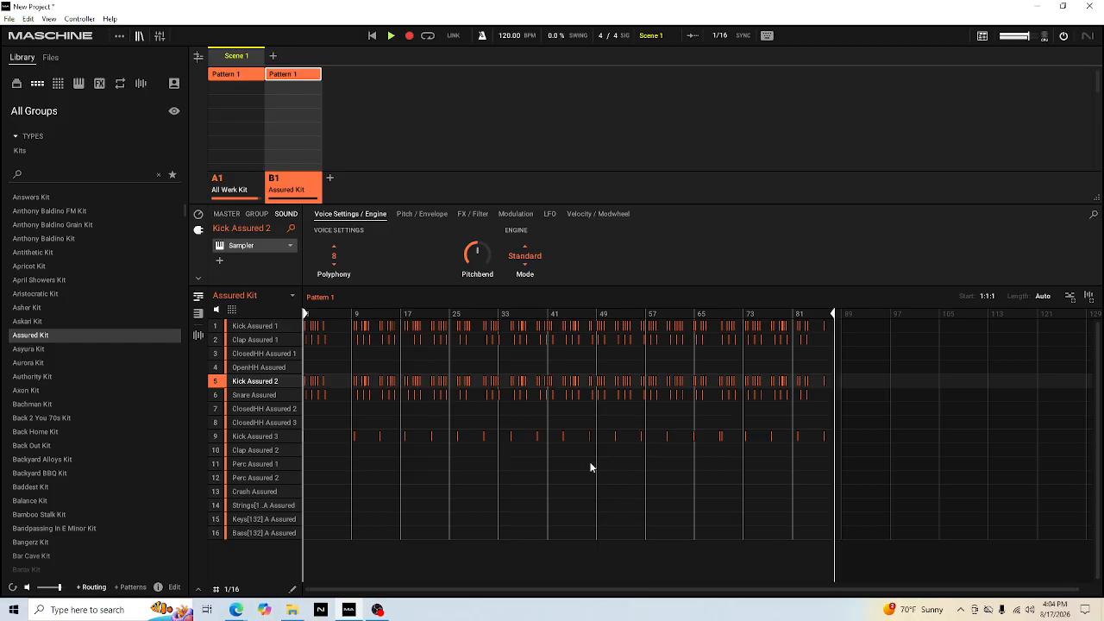
Record kick, clap and snare hits in the Assured Kit group and extend the pattern to 93 bars
click(435, 440)
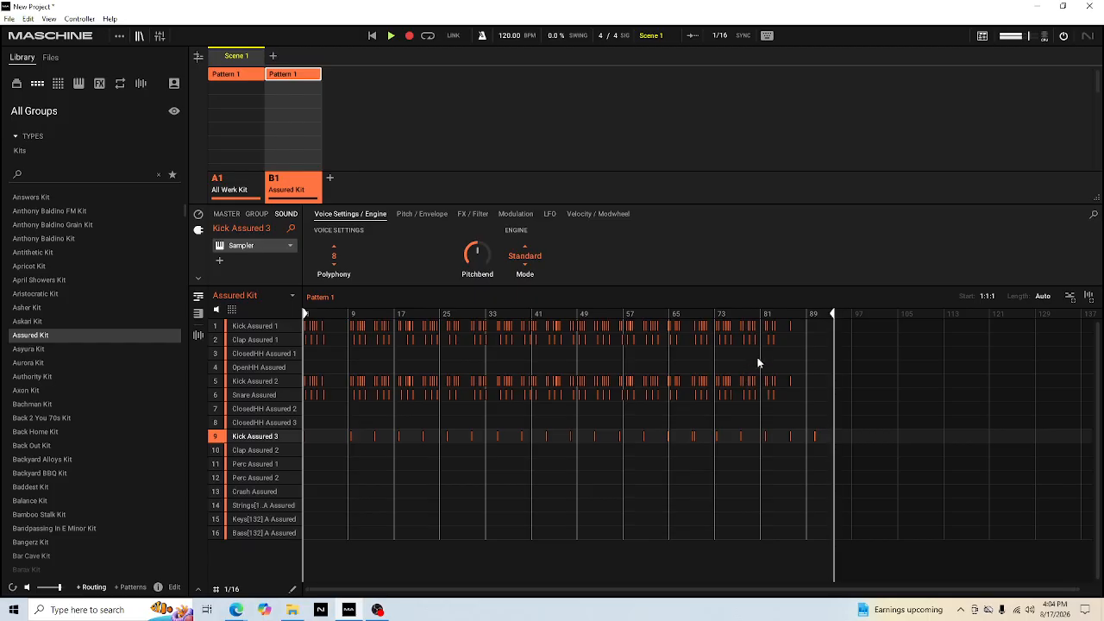
key(space)
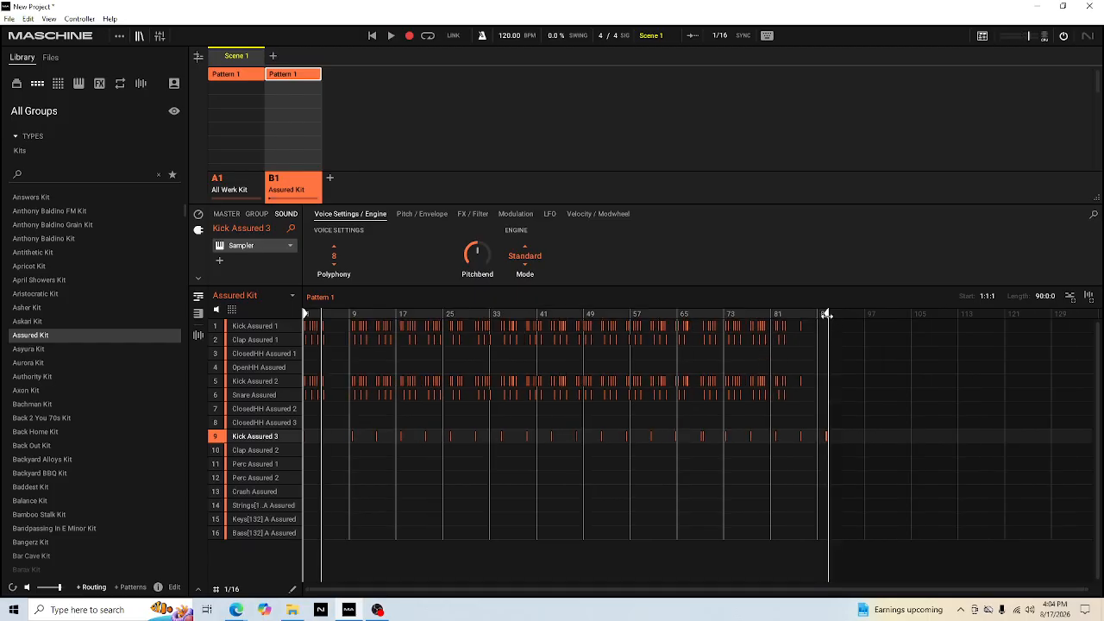
drag(828, 316, 848, 326)
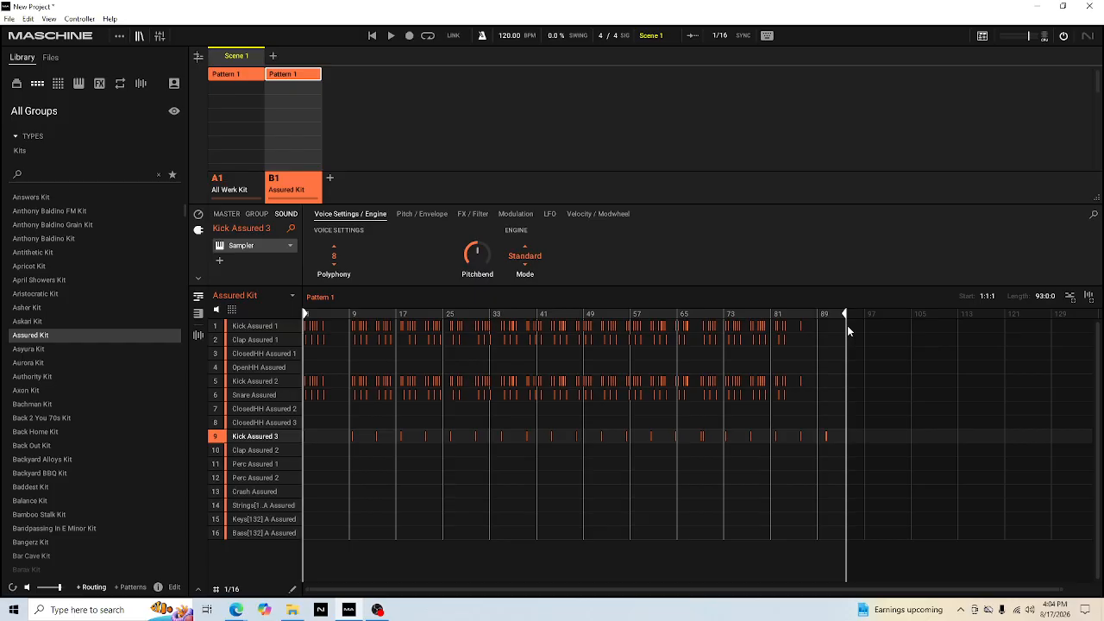
click(235, 188)
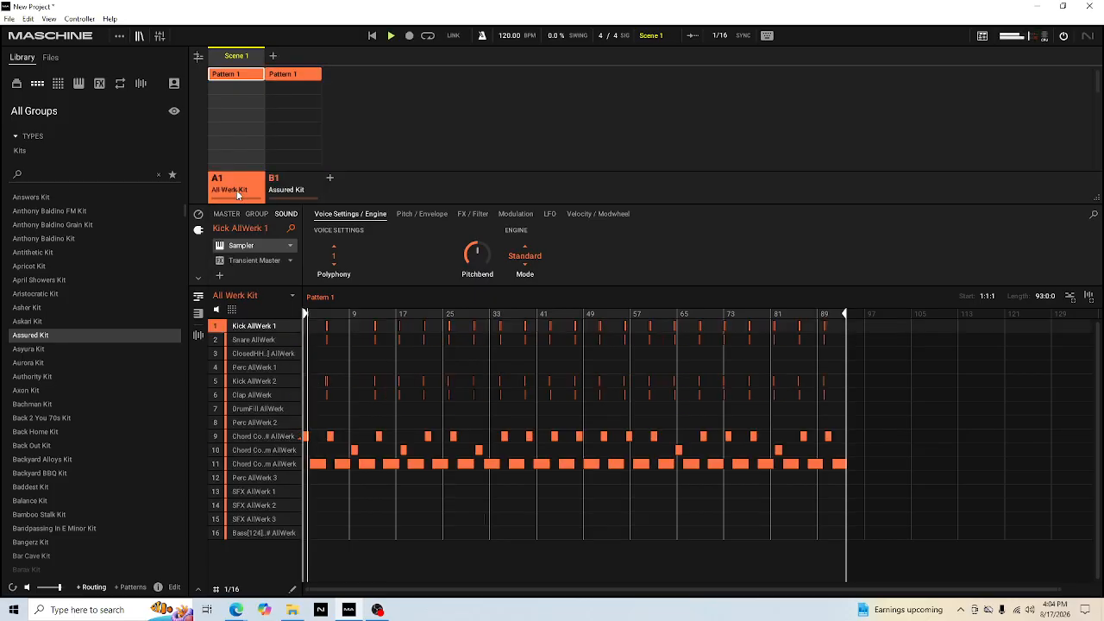
click(285, 195)
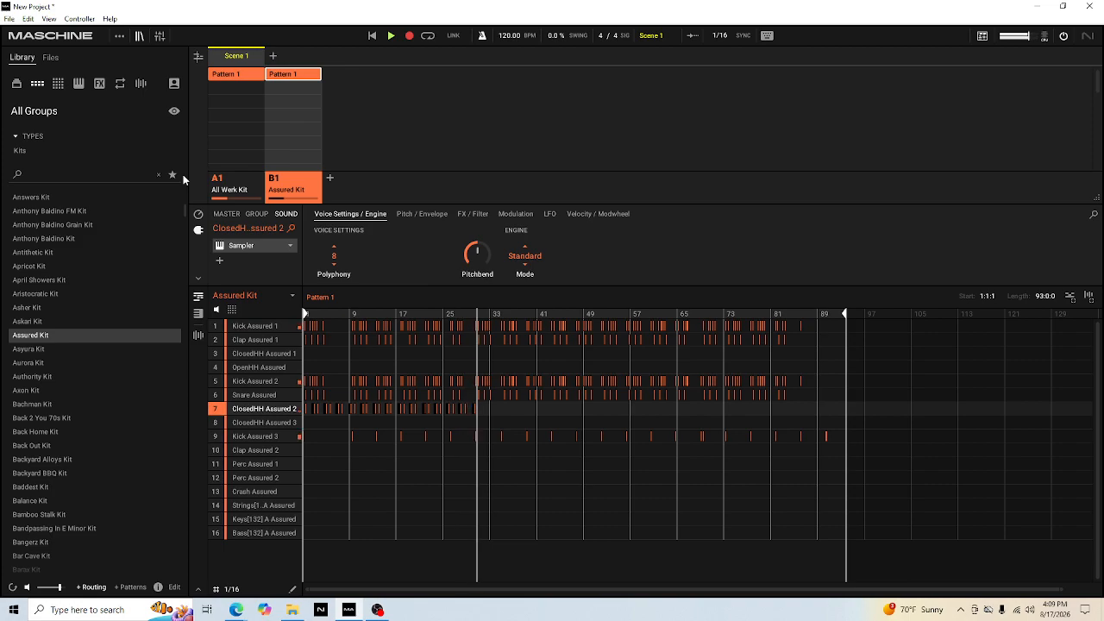
key(space)
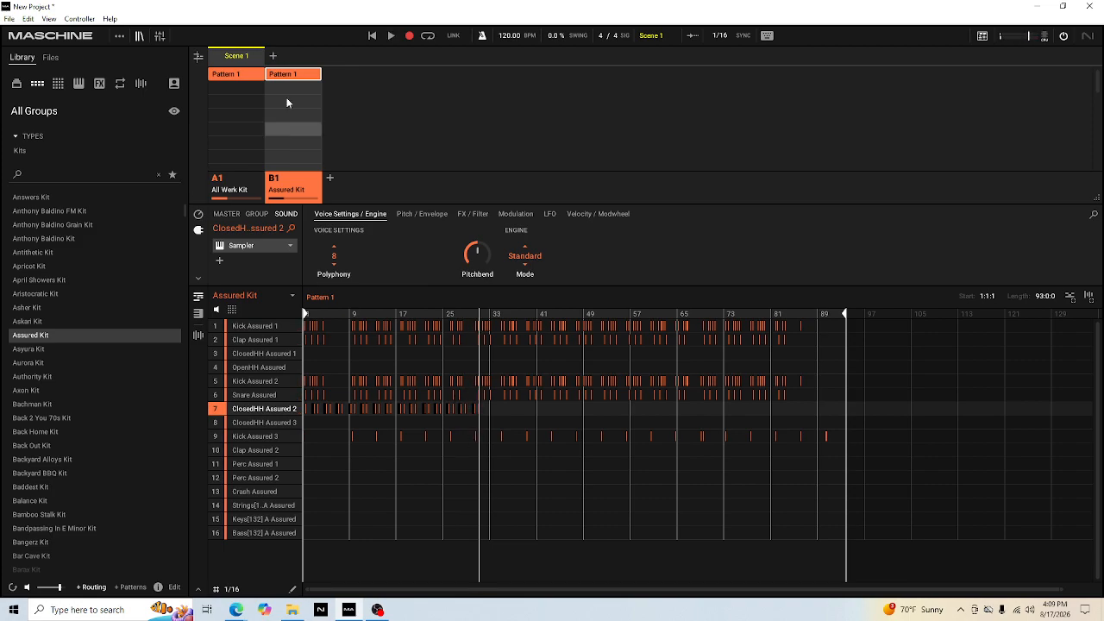
click(27, 19)
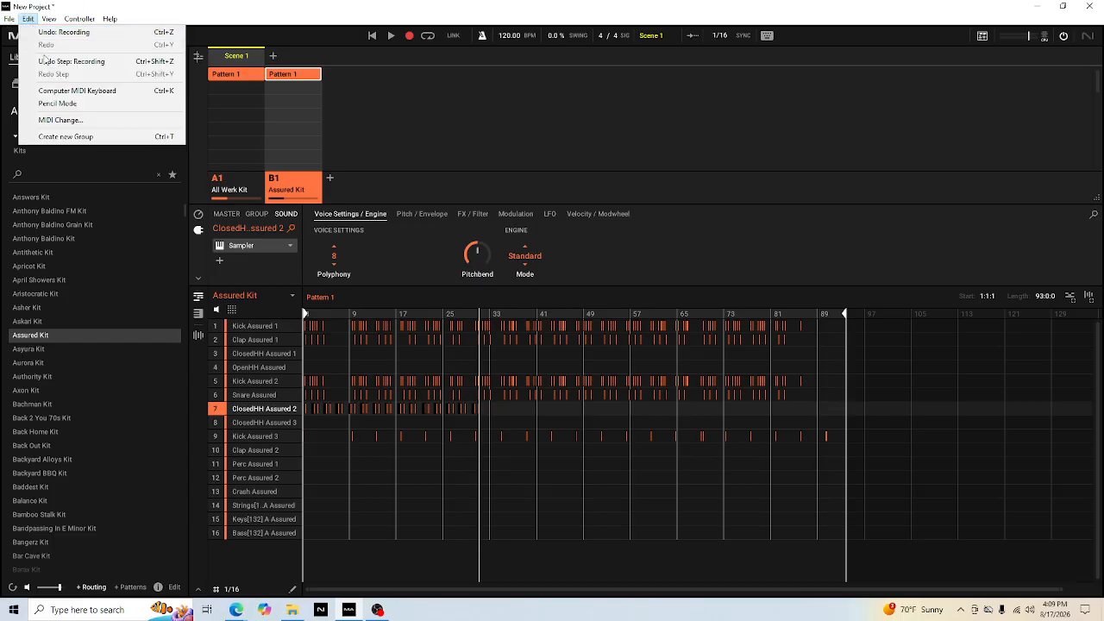
click(44, 33)
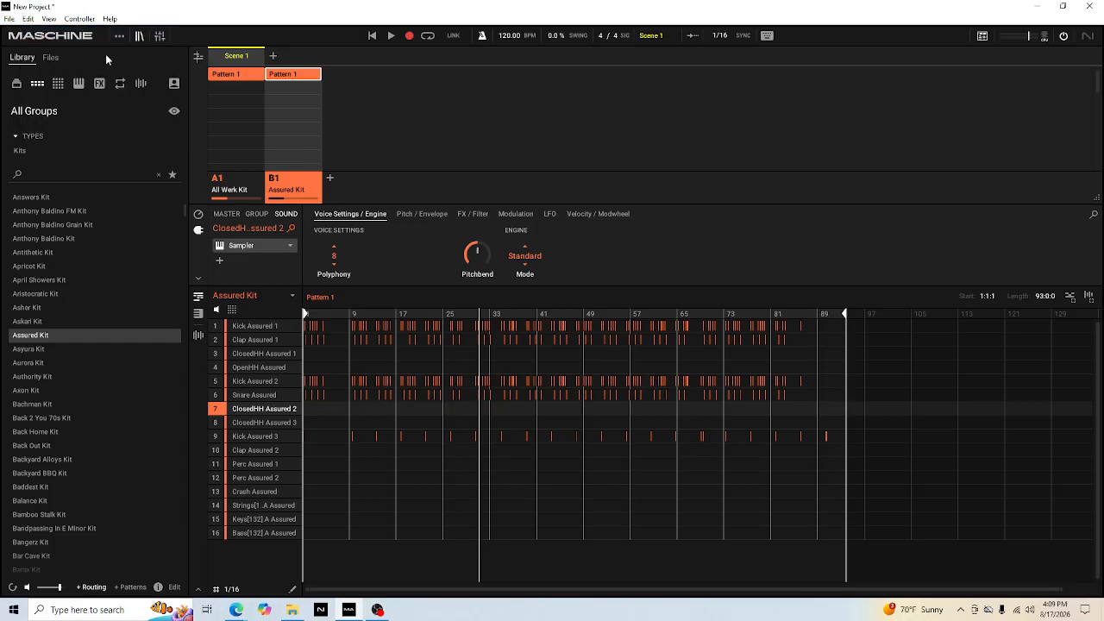
Play the beat and delete the first kick, snare and clap hits near bar 5 of the All Werk Kit pattern
click(247, 192)
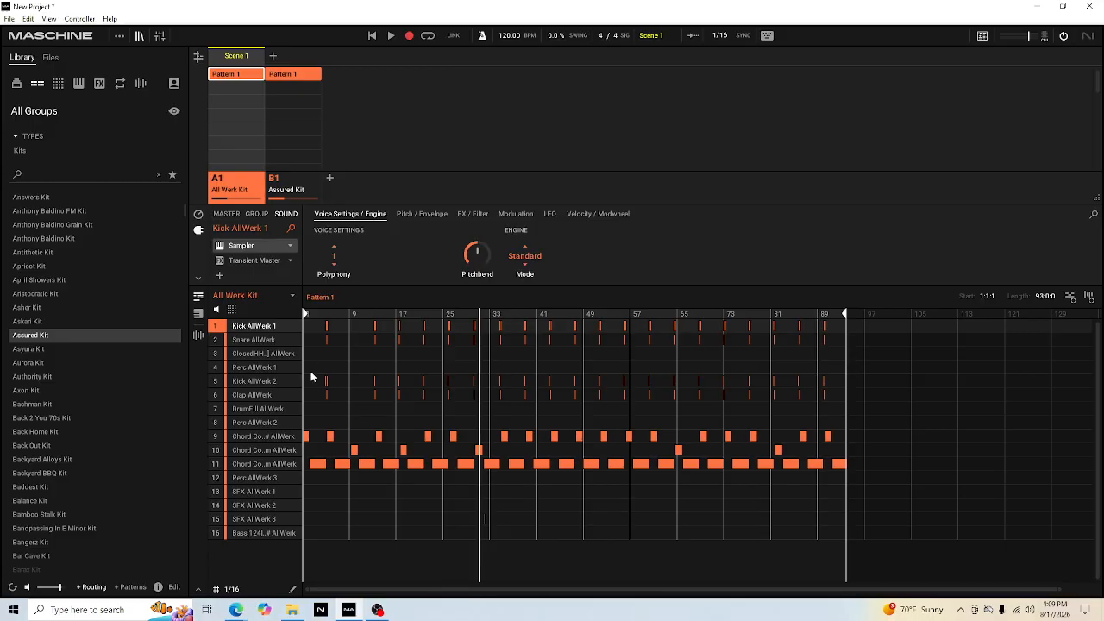
key(space)
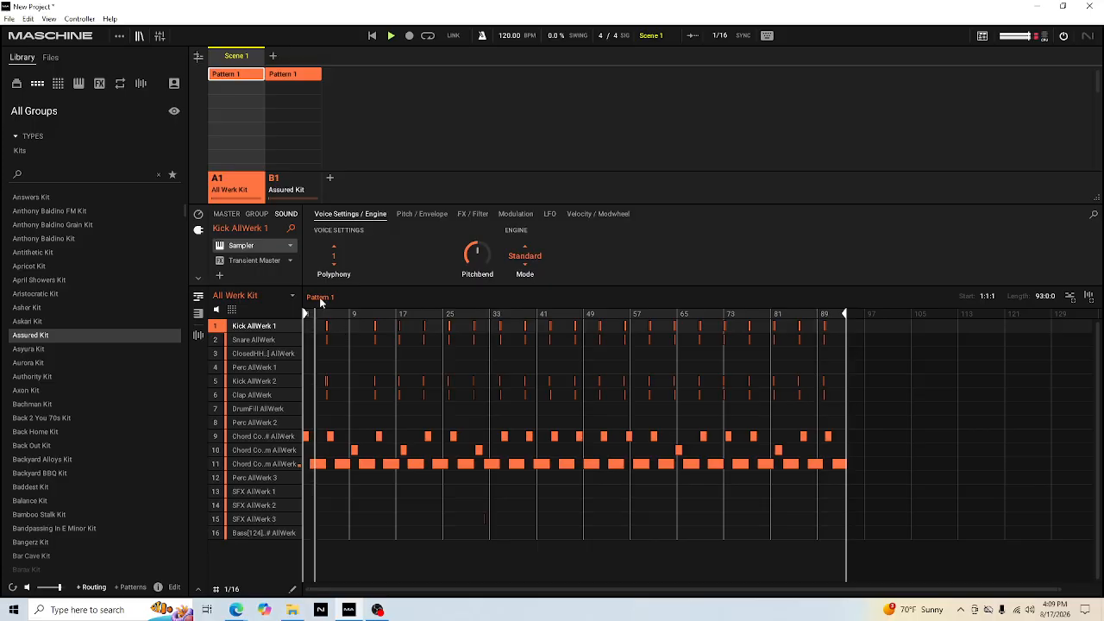
click(289, 196)
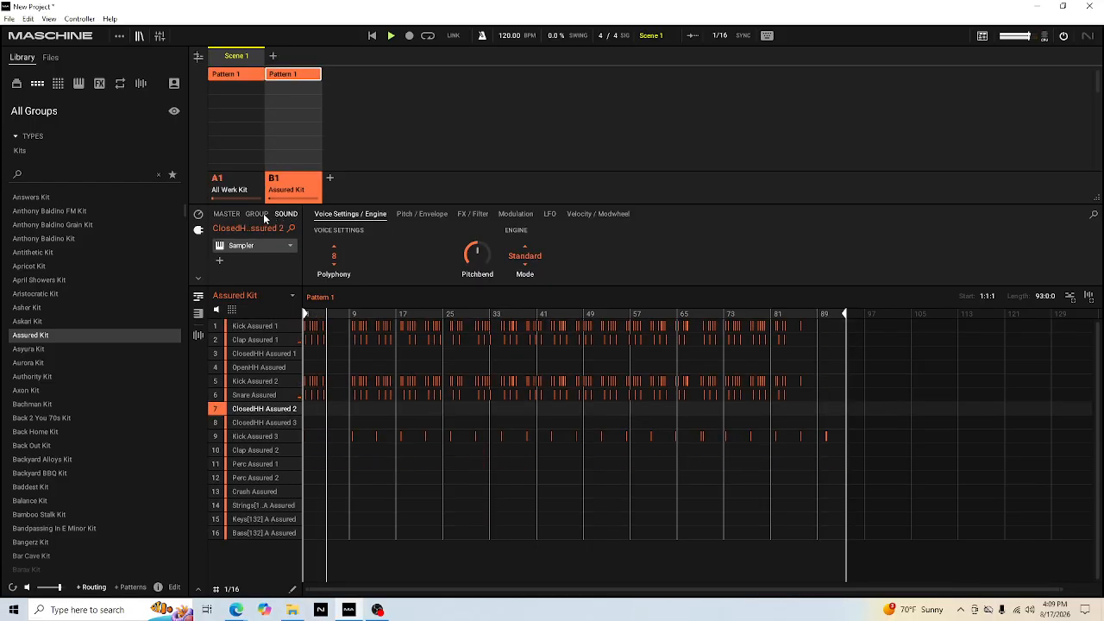
click(228, 194)
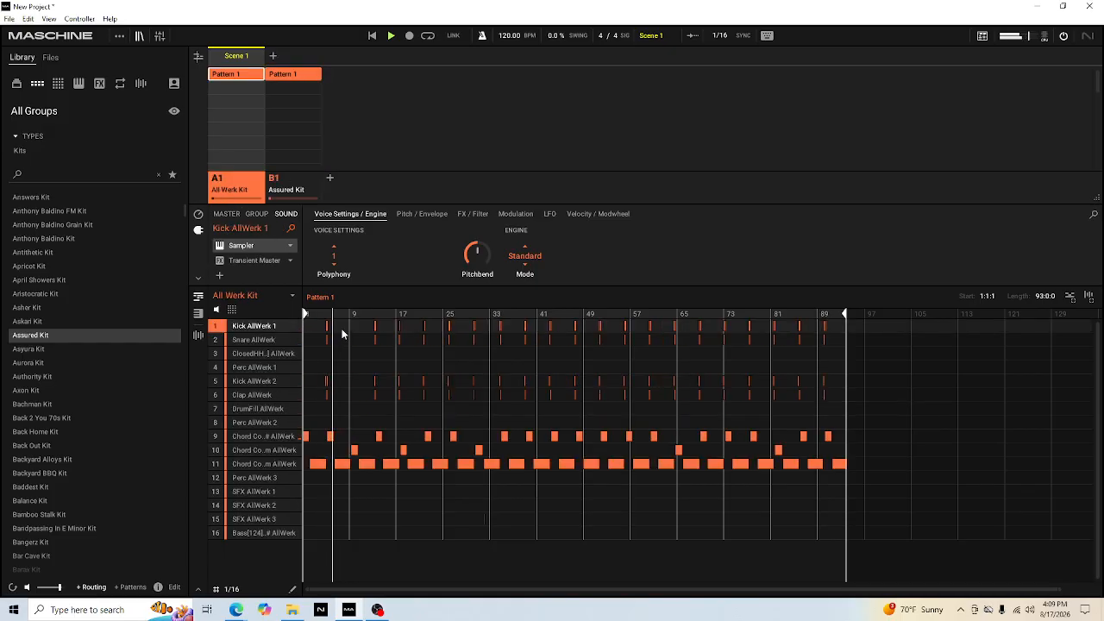
click(331, 381)
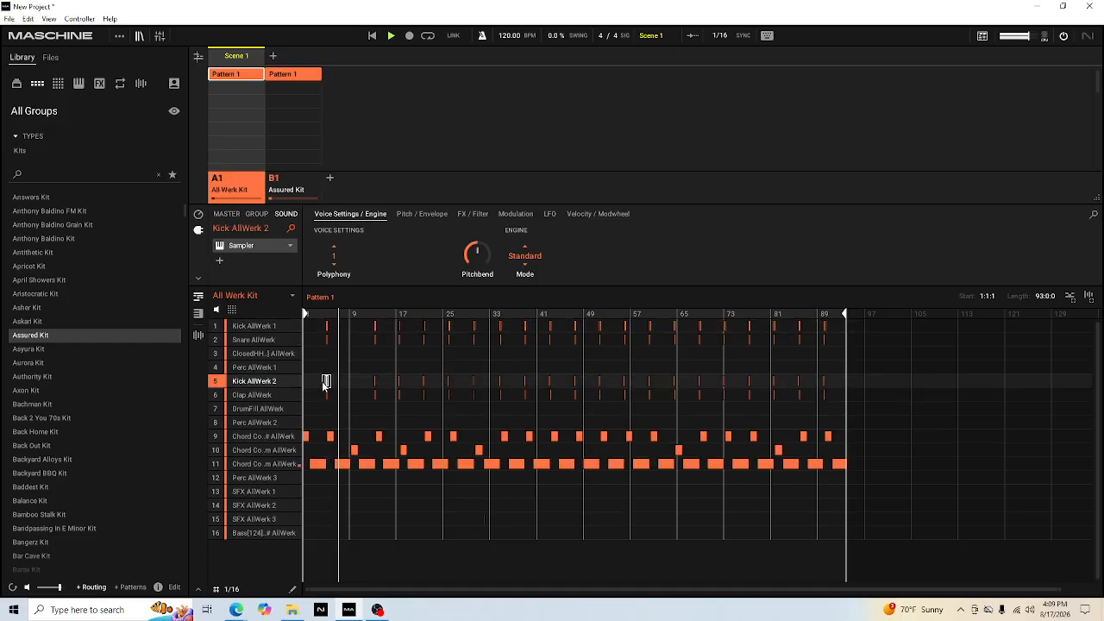
click(310, 318)
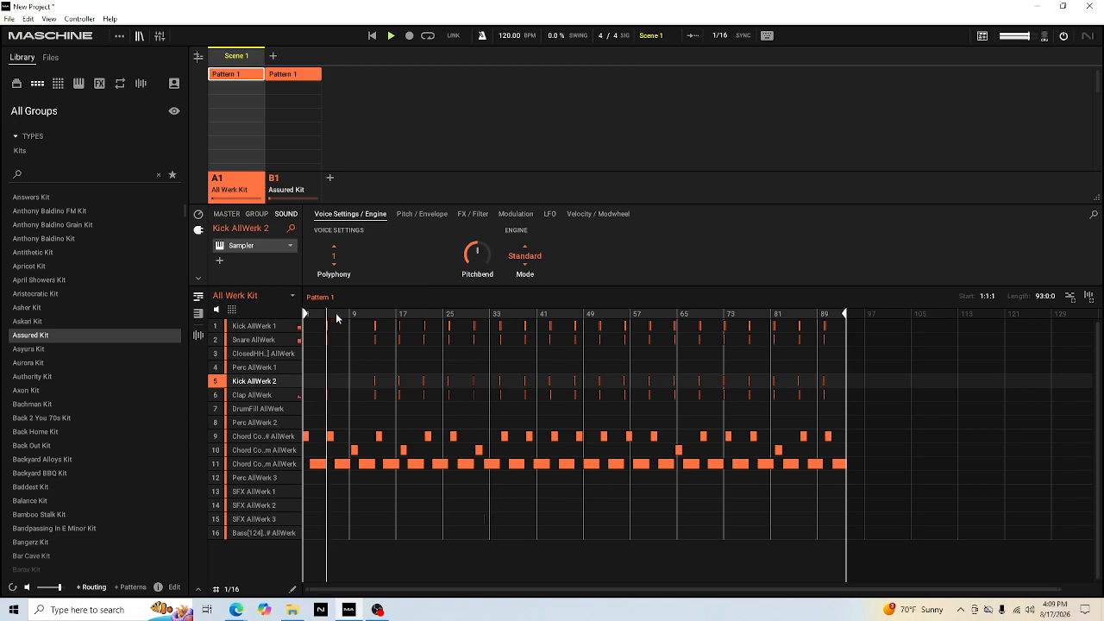
drag(341, 323, 315, 393)
key(Delete)
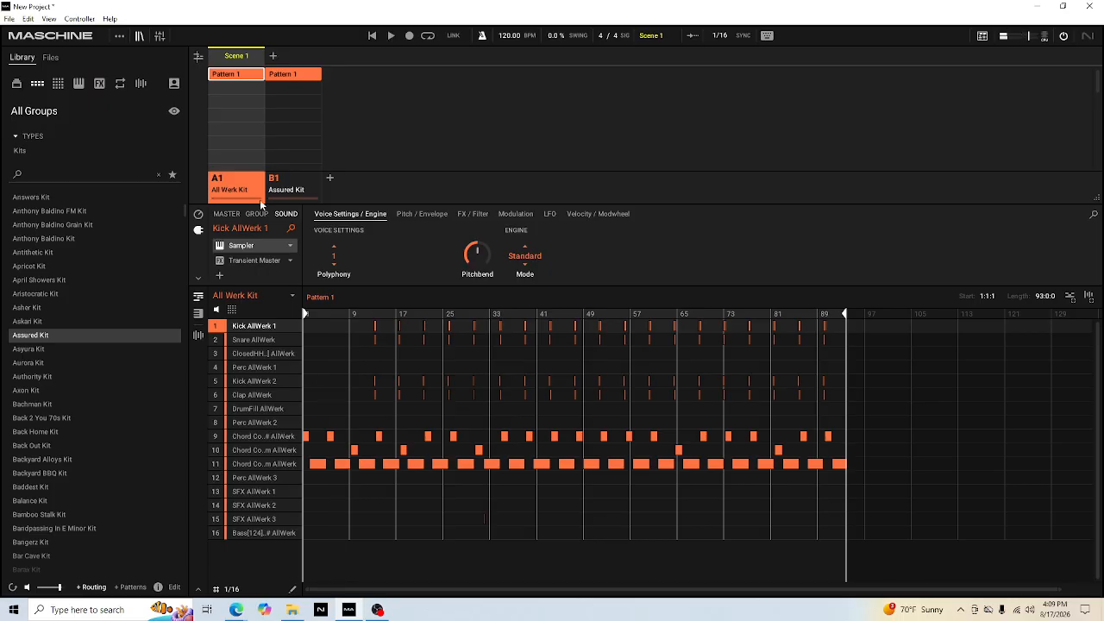
Record ClosedHH Assured 2 hits across the whole 93-bar Assured Kit pattern and play the beat back
click(293, 193)
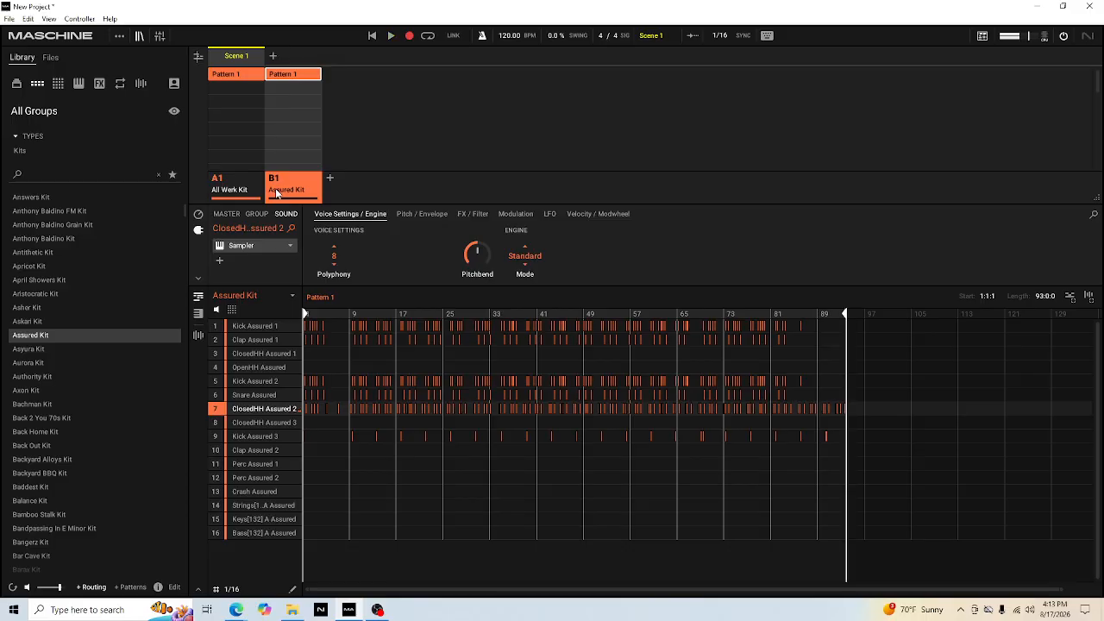
key(space)
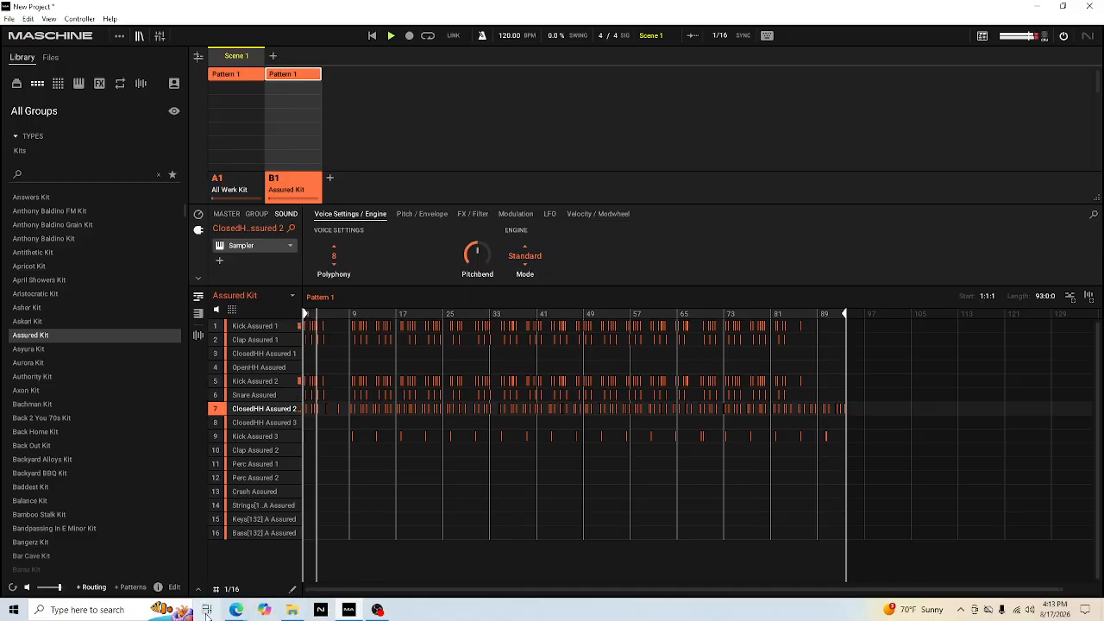
Switch to the Edge browser, enlarge its window and look through the open album pages, ending on That New Album
mouse_move(238, 613)
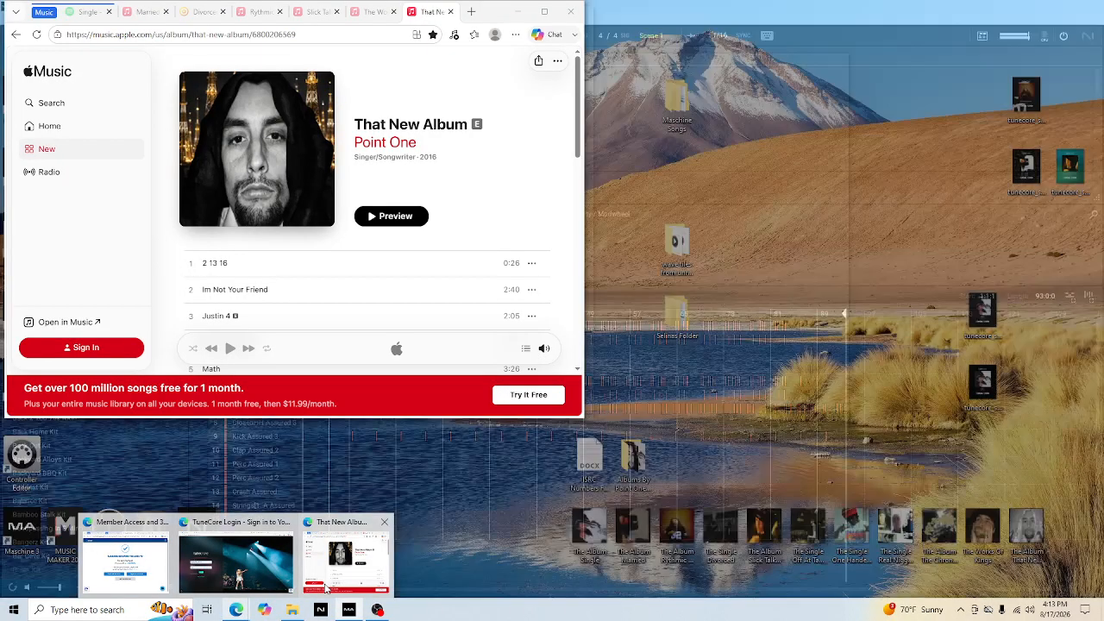
click(345, 560)
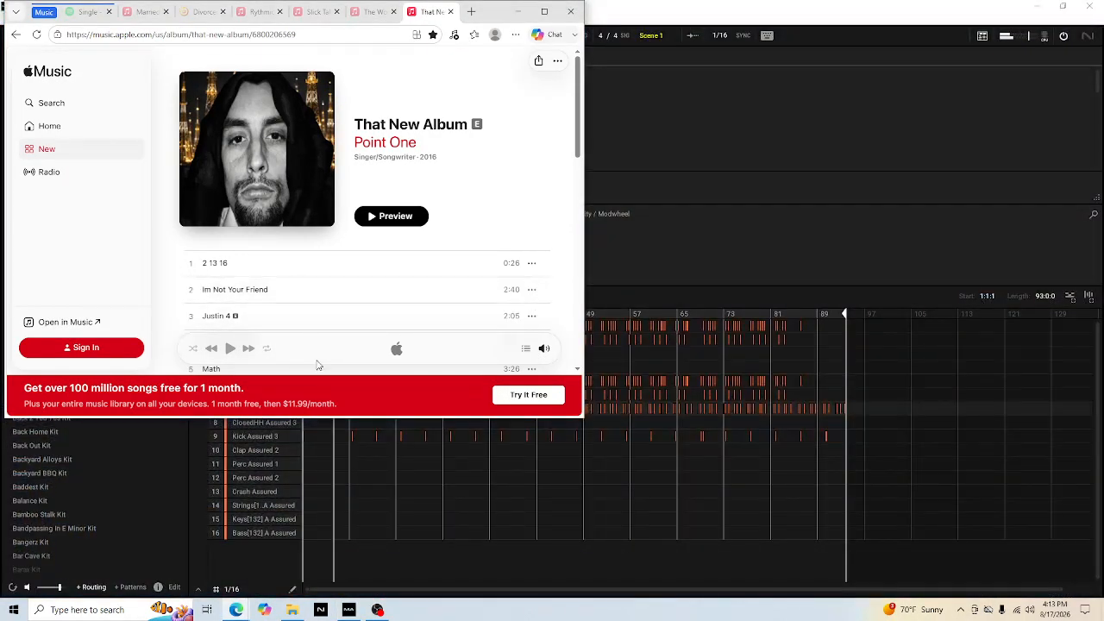
drag(319, 419, 312, 553)
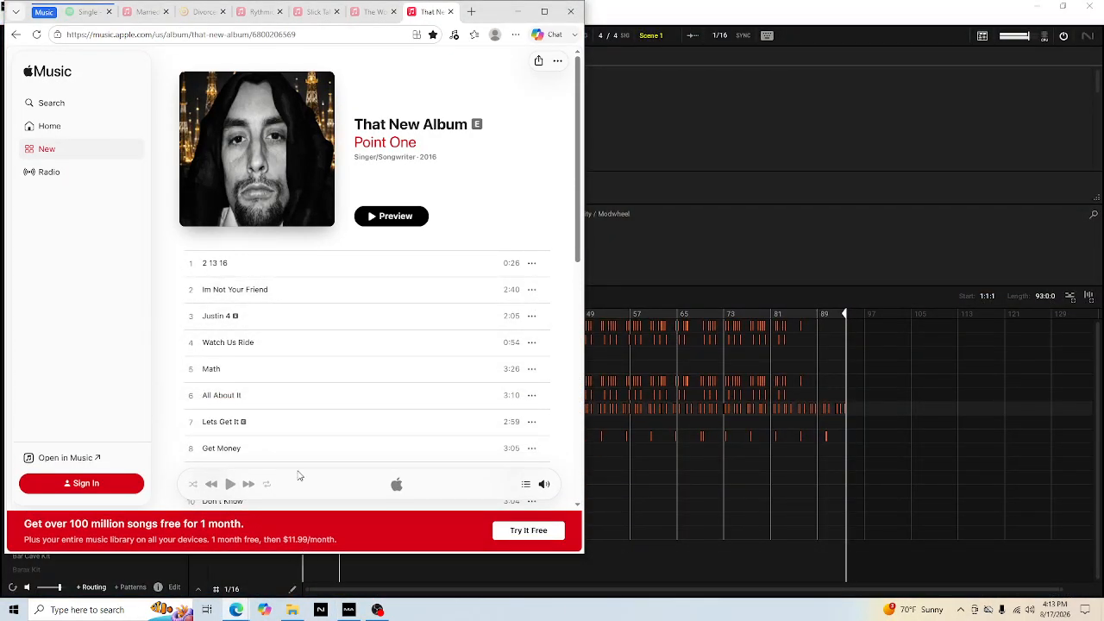
click(362, 14)
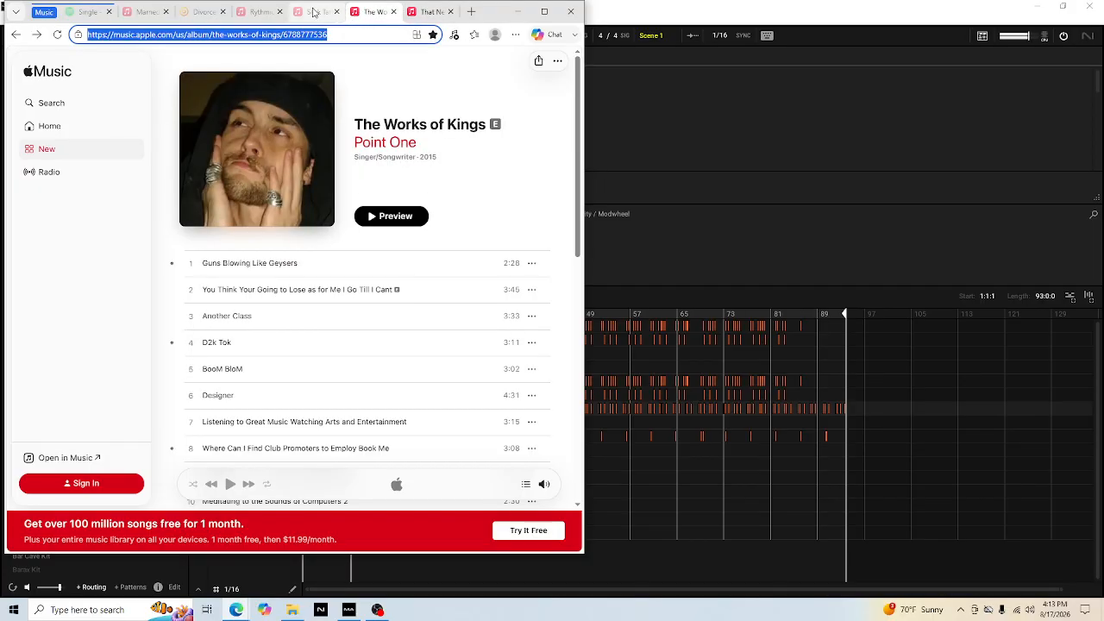
click(317, 12)
click(254, 14)
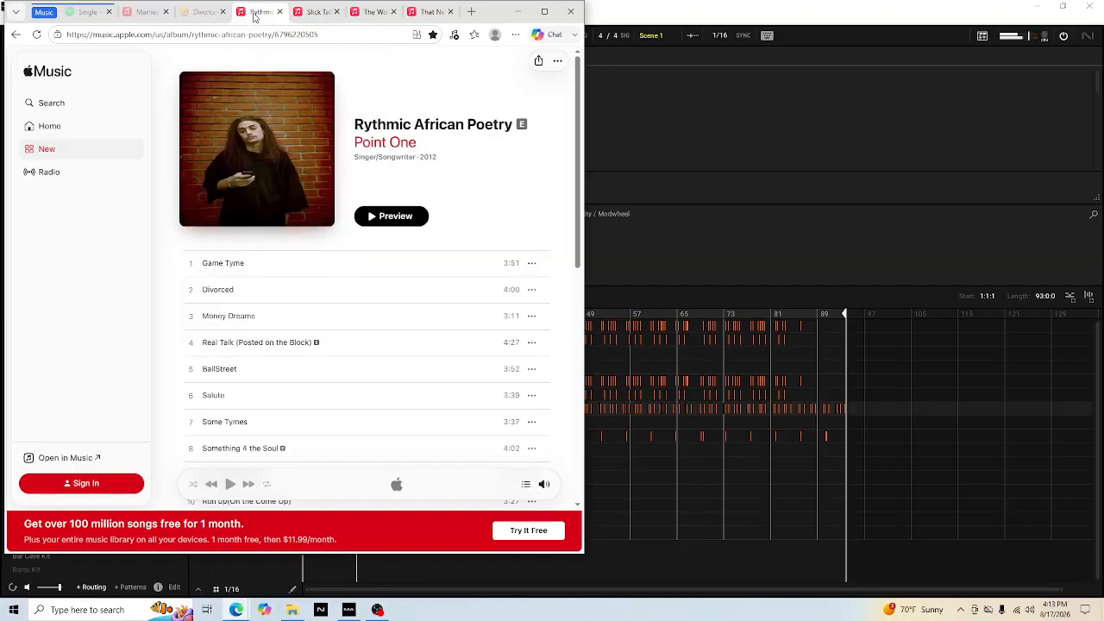
click(198, 14)
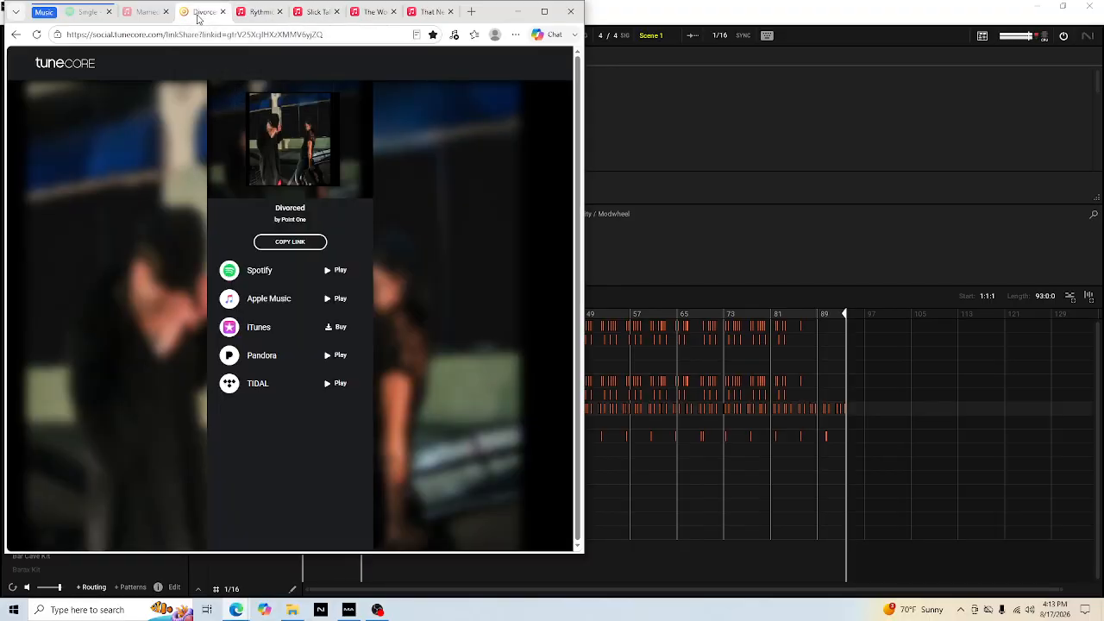
click(145, 13)
click(87, 17)
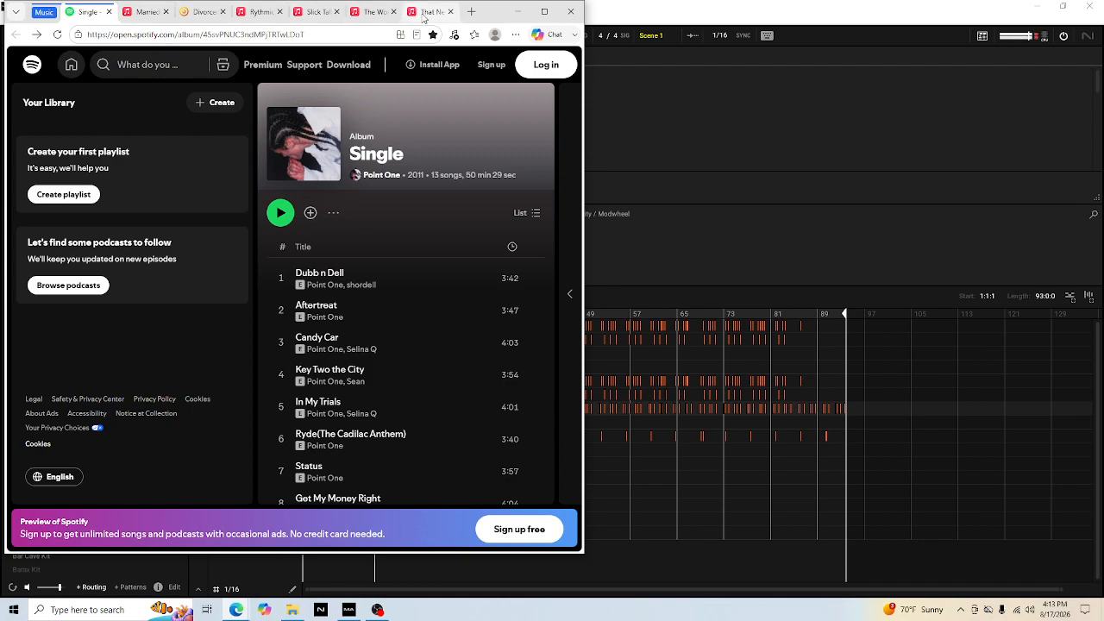
click(378, 12)
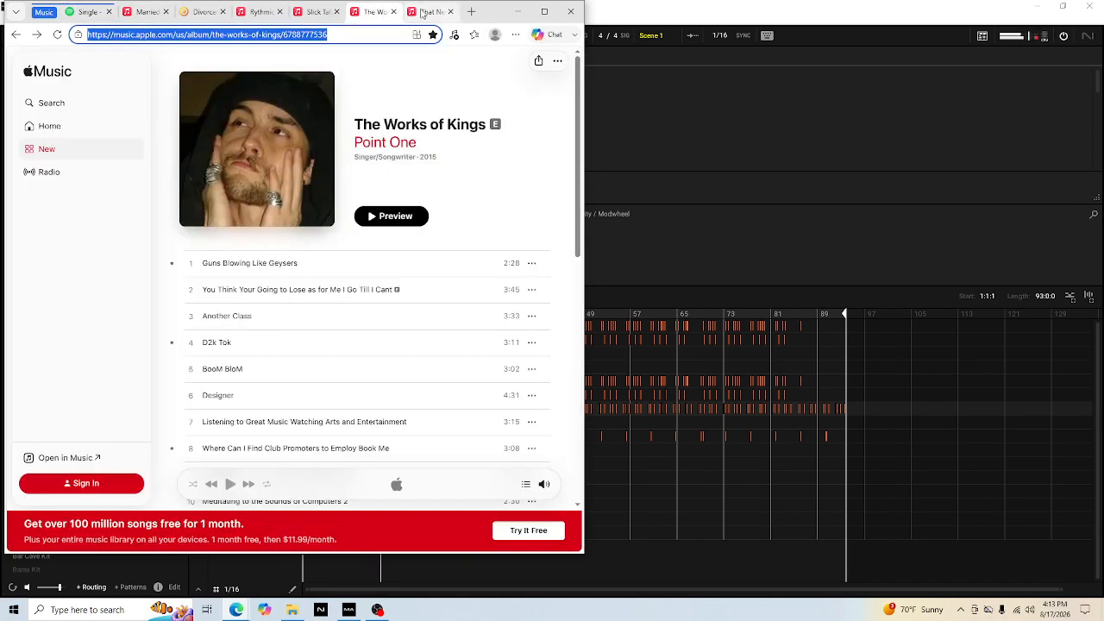
click(428, 13)
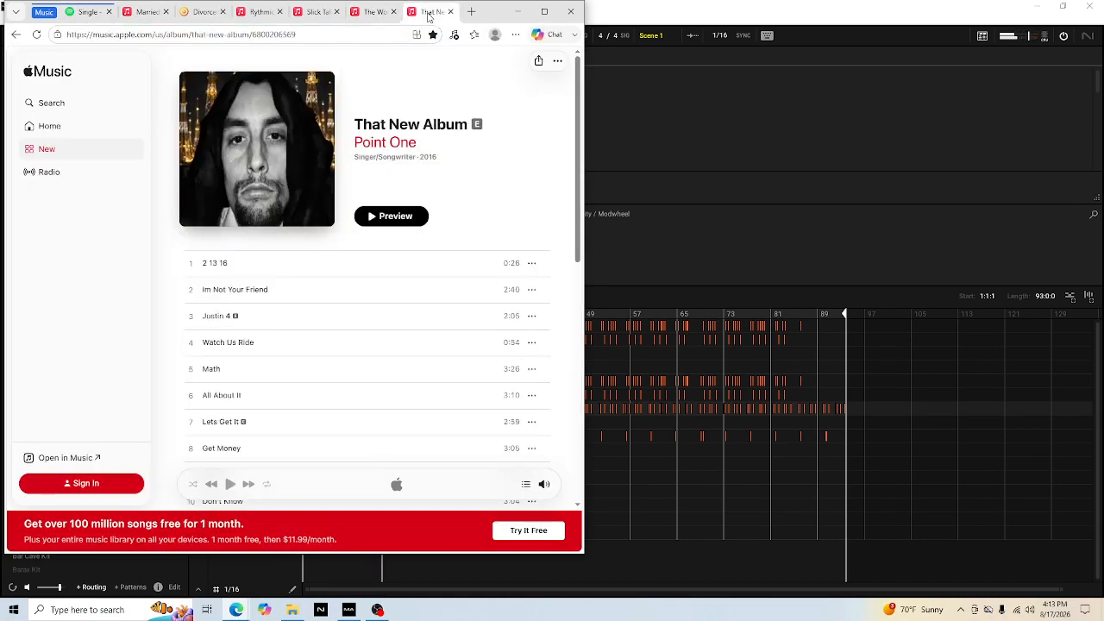
Return to Maschine and bring up the OBS window
click(666, 5)
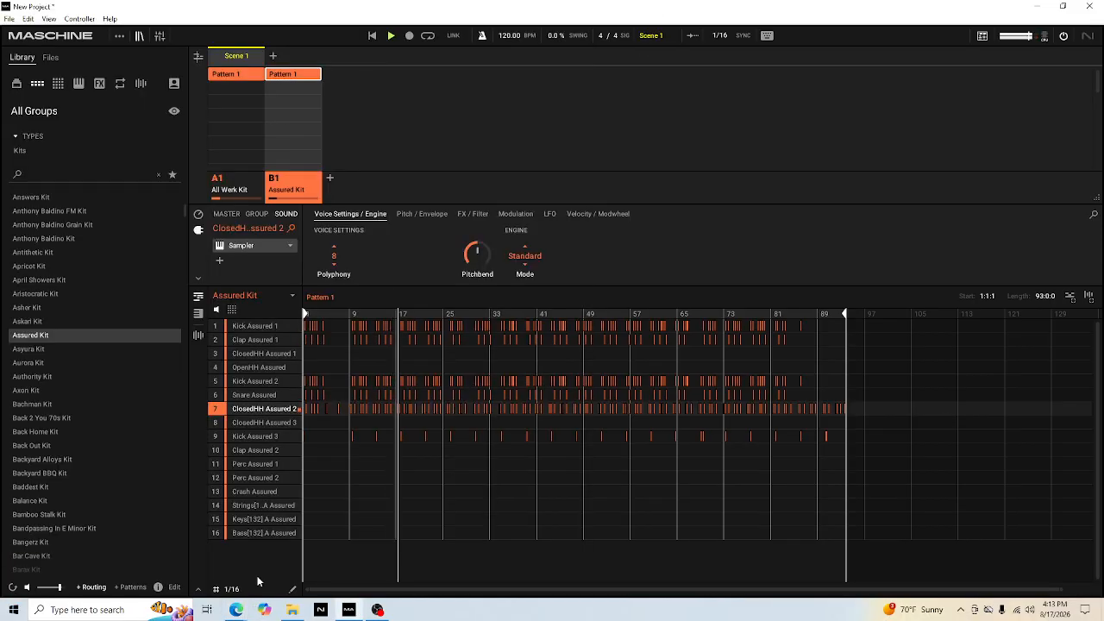
click(377, 610)
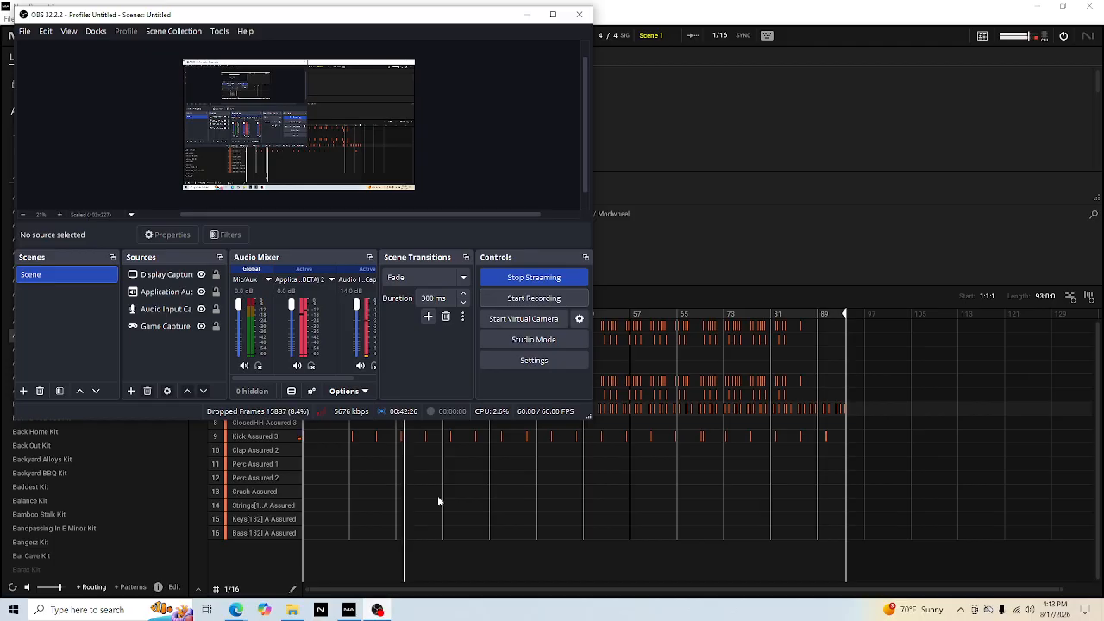